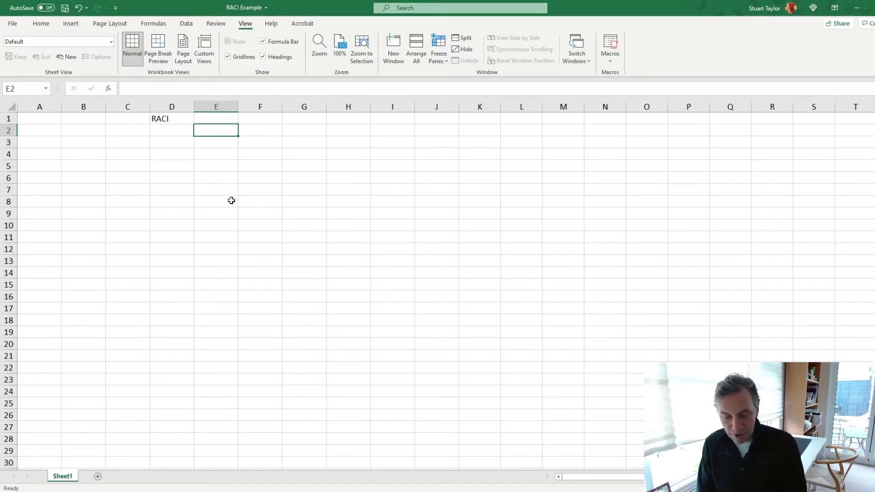
Step: Enter Responsible, Accountable, Consulted and Informed in cells E2 to E5, and widen column E to fit them
text(Respon)
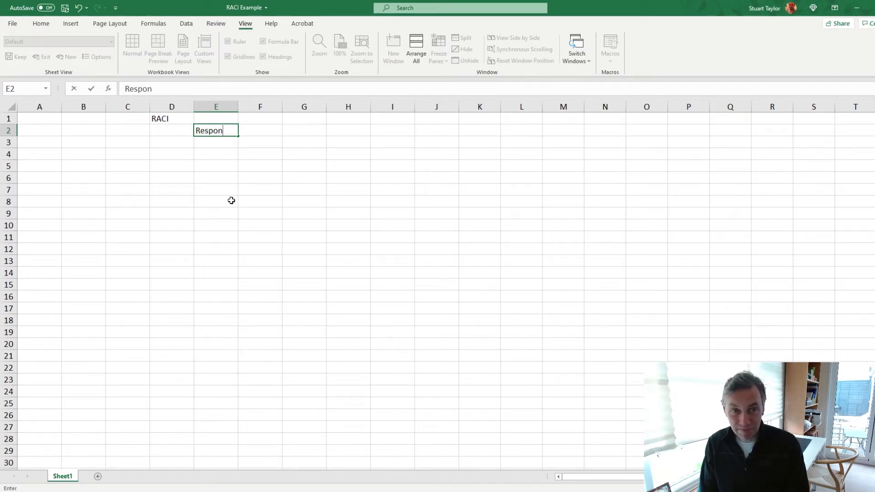
text(sible)
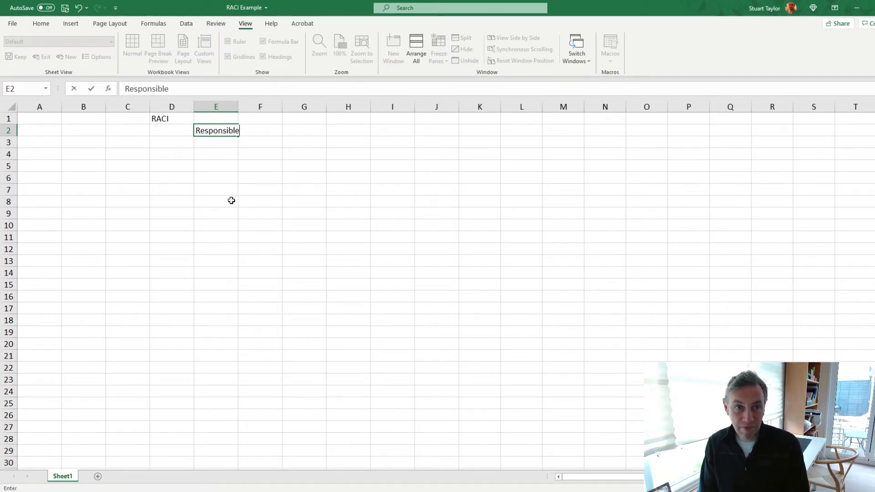
key(Return)
text(Accounta)
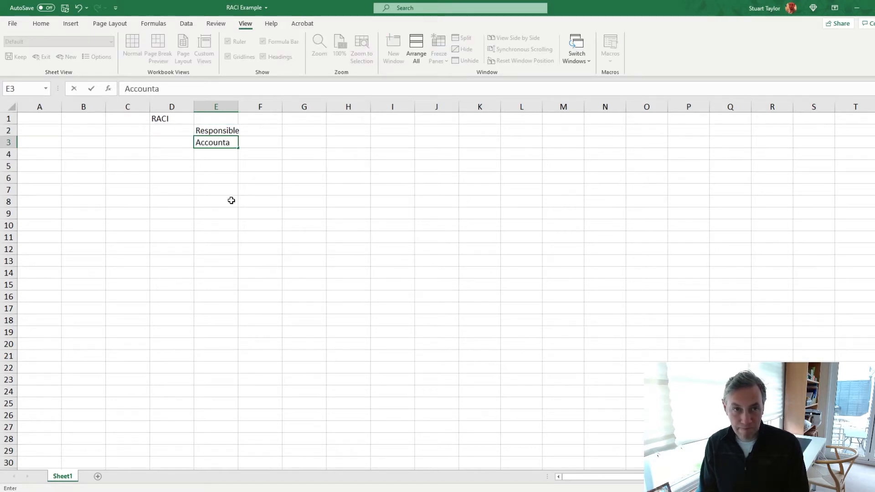
text(ble)
key(Return)
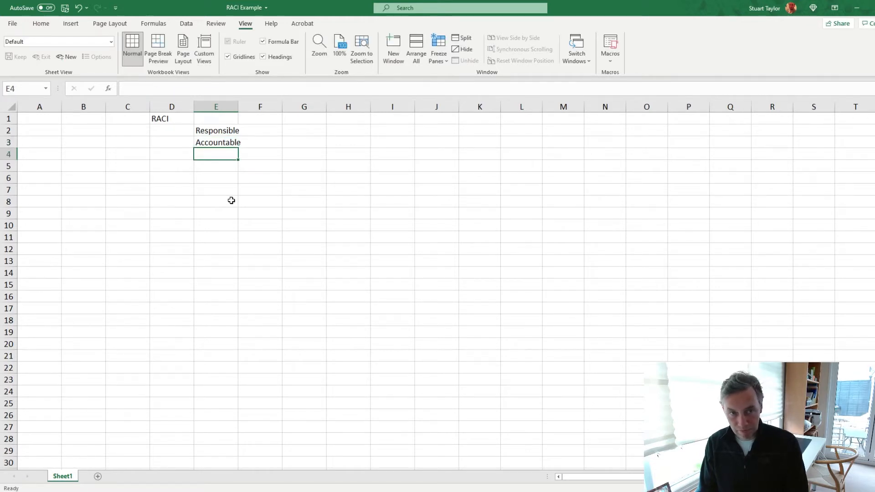
text(Con)
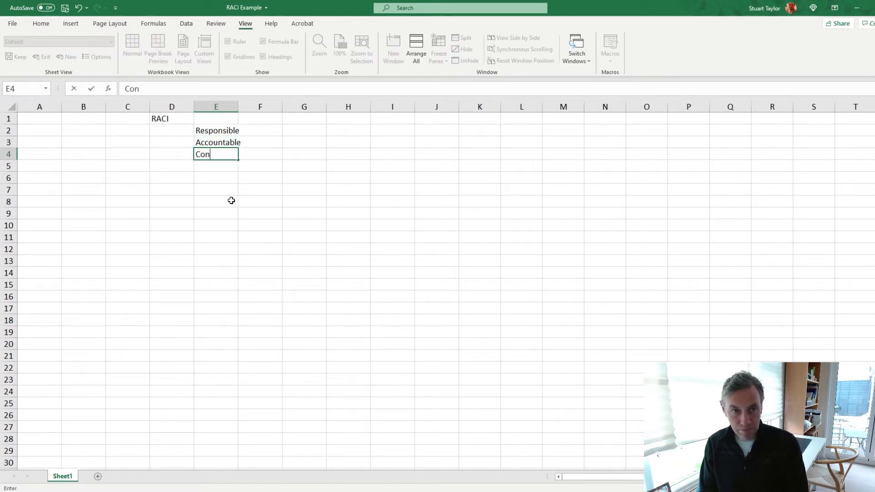
text(sulted)
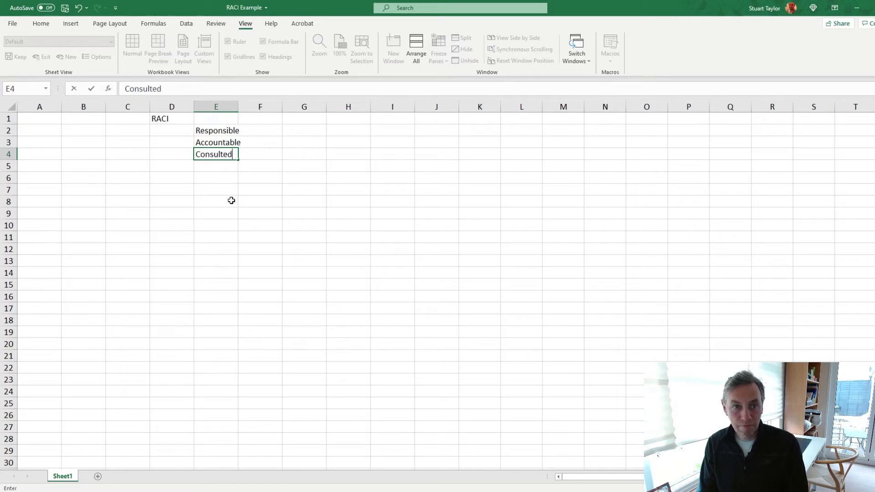
key(Return)
text(Info)
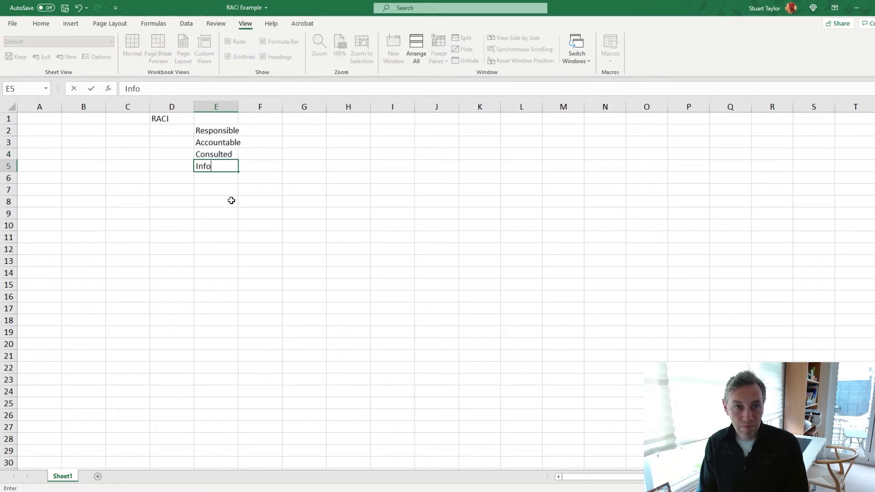
text(rmed)
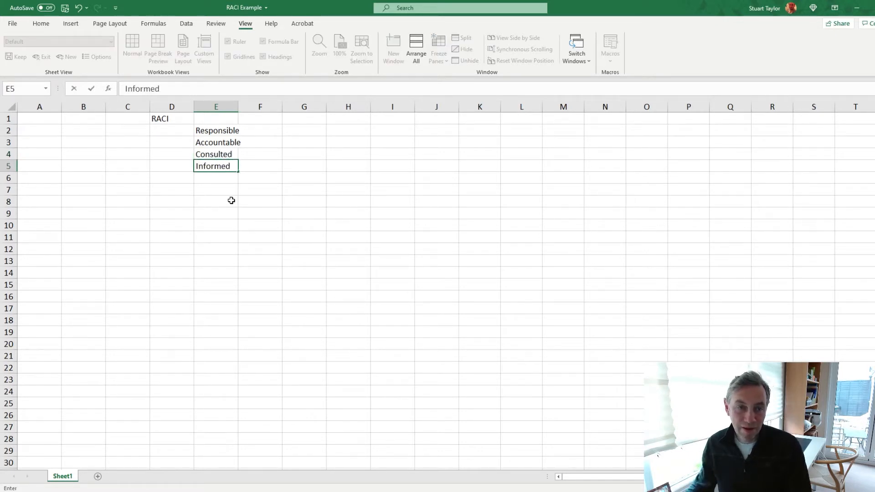
click(231, 201)
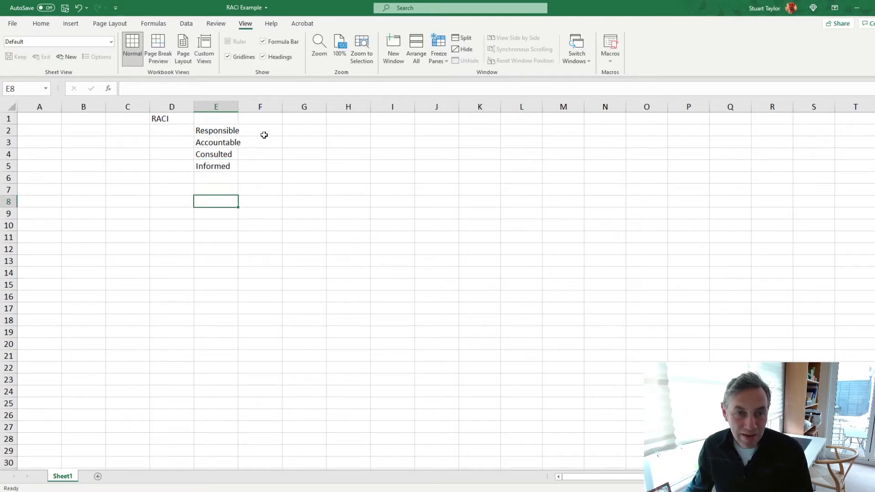
drag(241, 108, 246, 107)
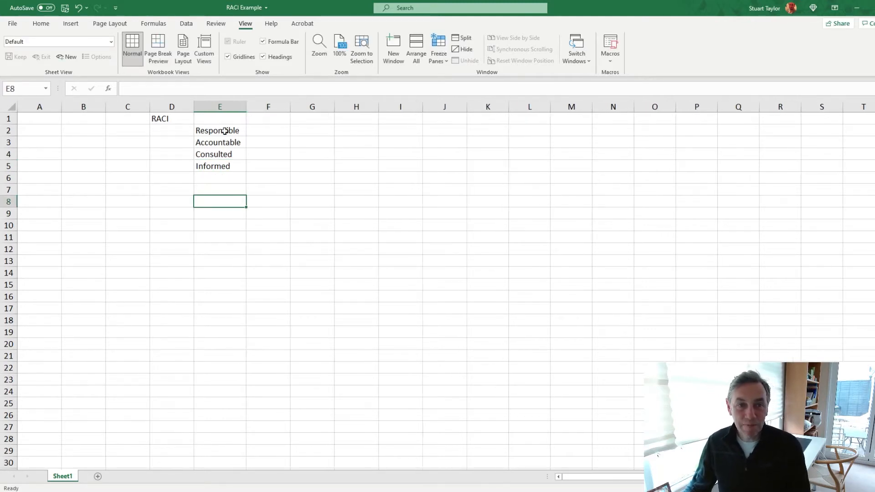
click(227, 131)
click(224, 141)
click(228, 153)
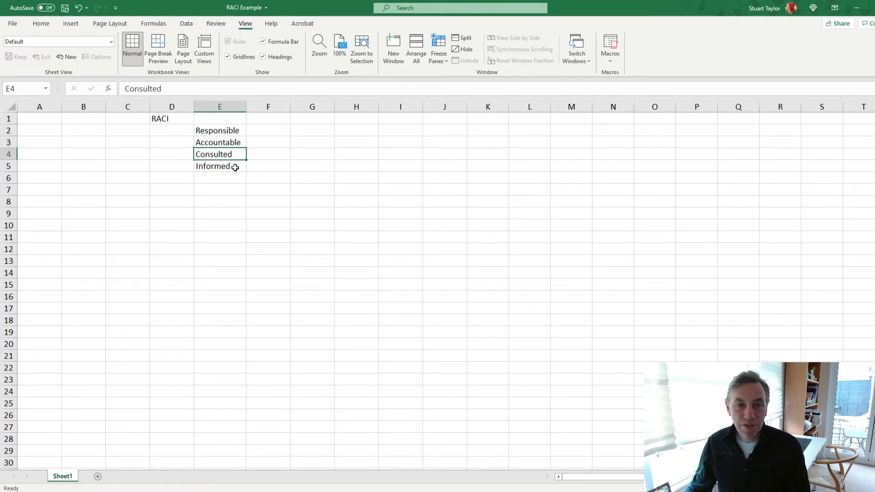
click(235, 166)
Step: Enter the definition "Whoever is doing the task." in cell F2 beside Responsible
click(267, 128)
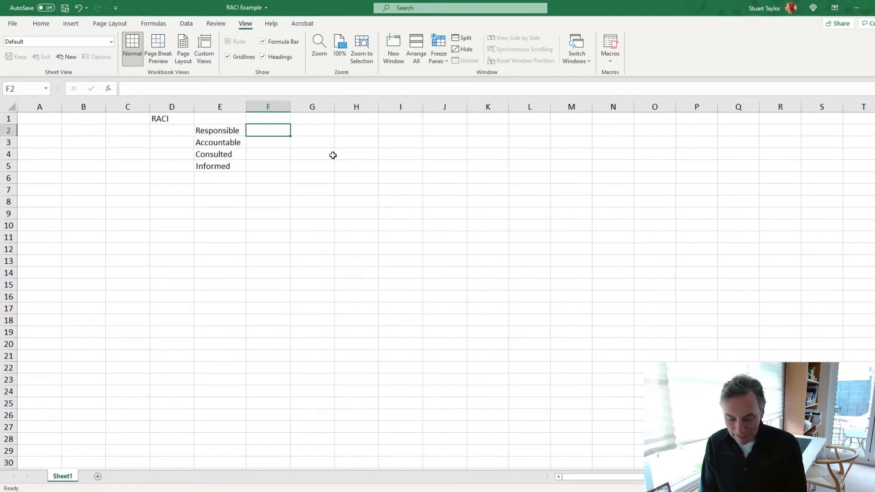
text(Whoever is)
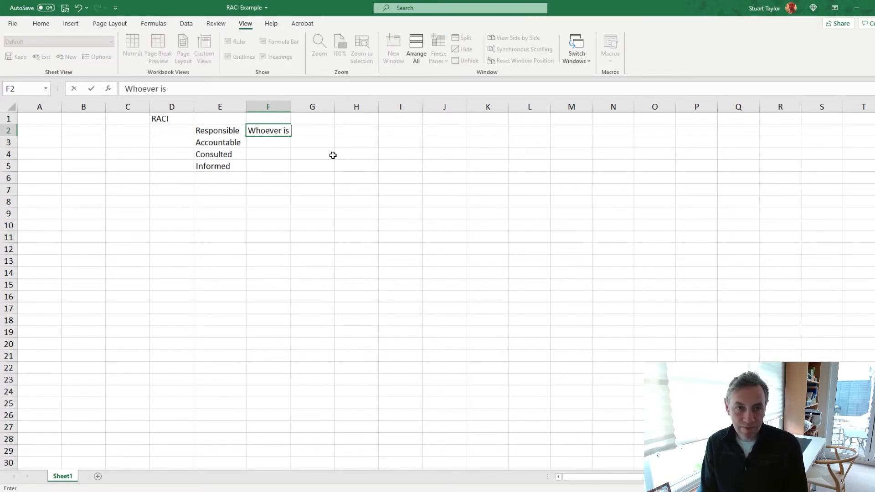
text( doing the te)
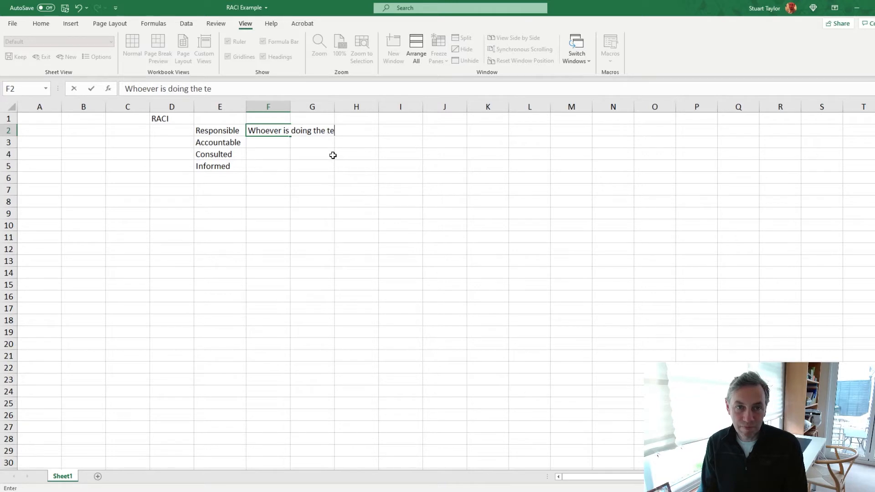
key(BackSpace)
text(ask)
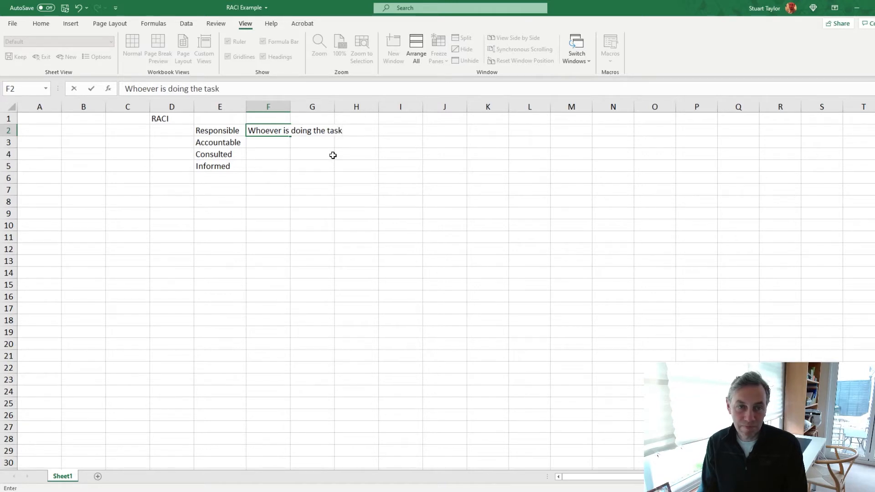
text(.)
key(Return)
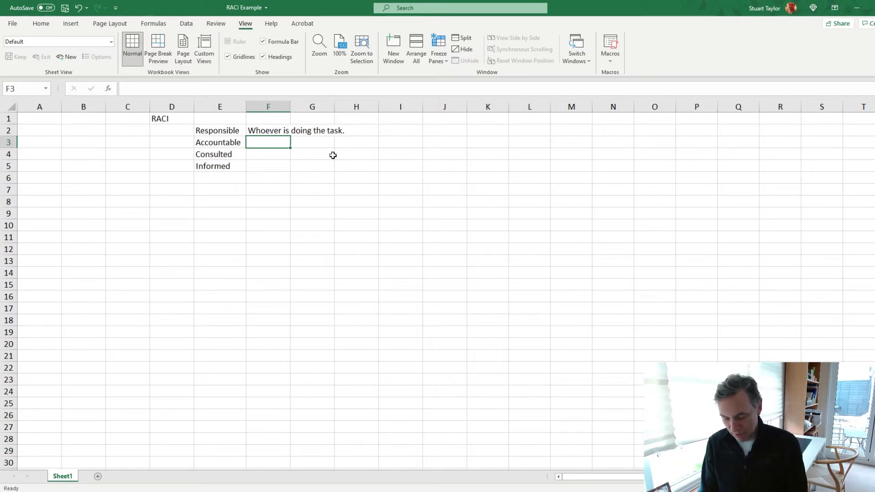
Step: Enter the definition "Whoever owns the task." in cell F3 beside Accountable
text(Whoever ow)
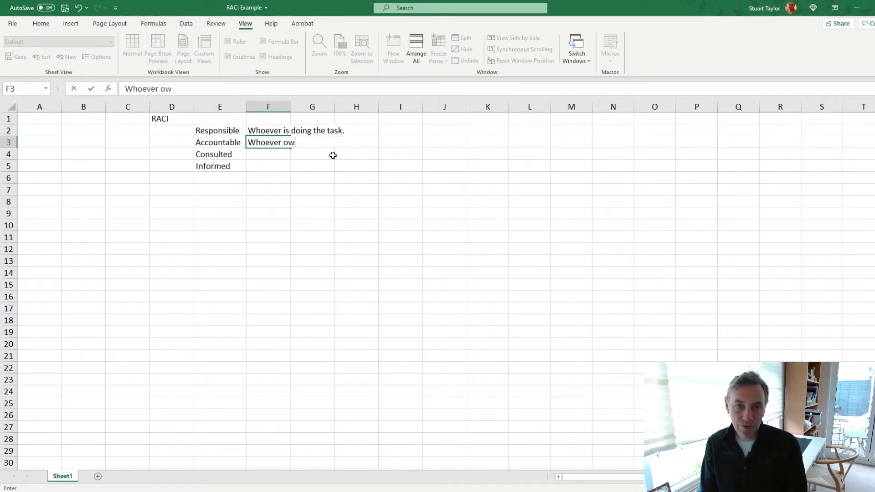
text(ns the ta)
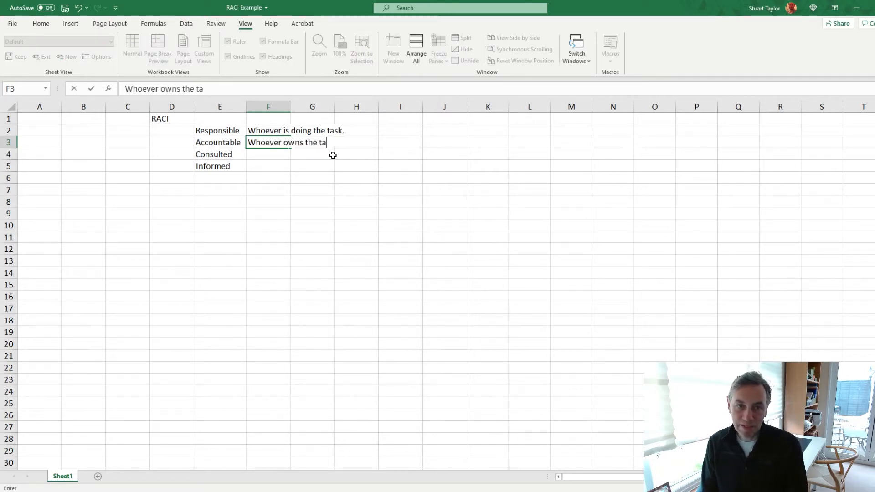
text(sk.)
key(Return)
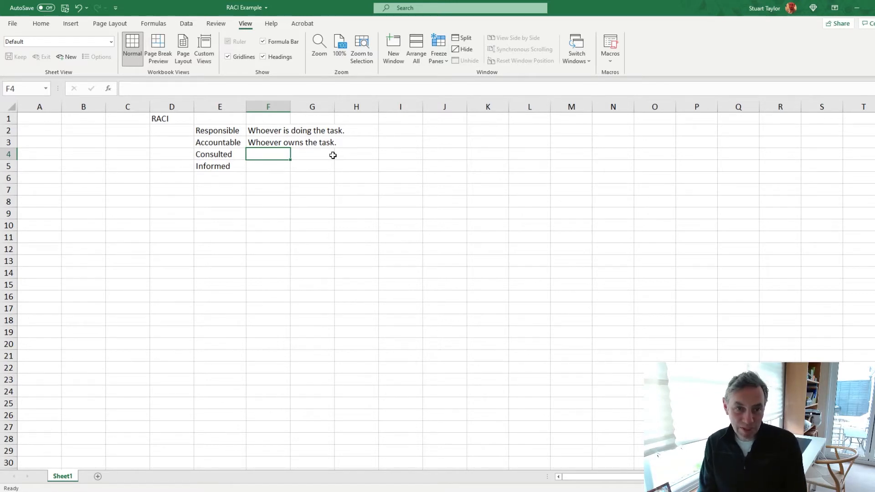
Step: Enter the definition "2 way discussion about the task." in cell F4 beside Consulted
text(2 way )
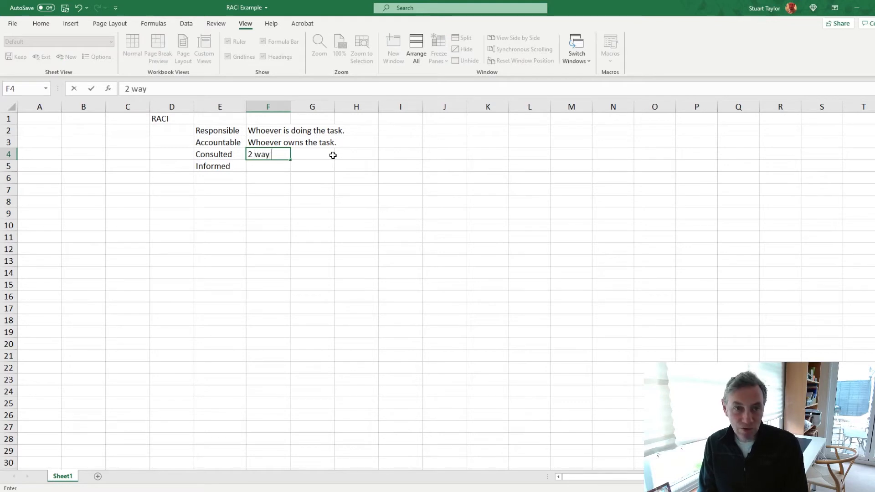
text(dis)
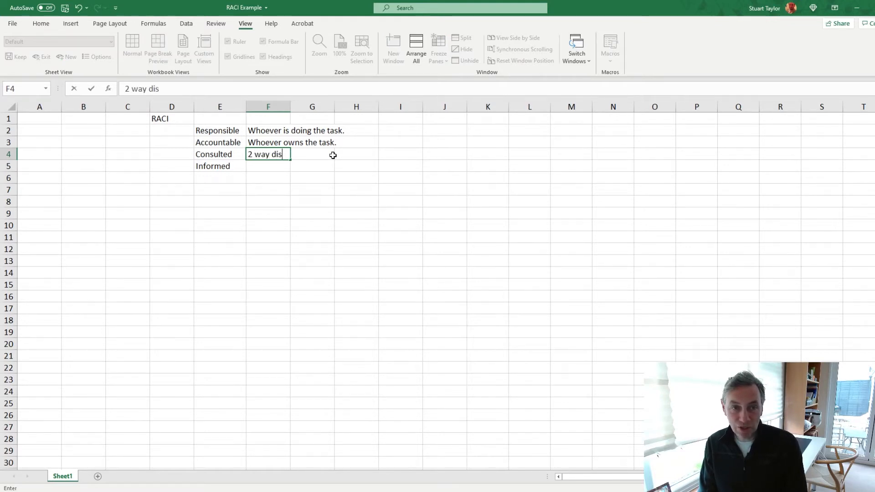
text(cussion about)
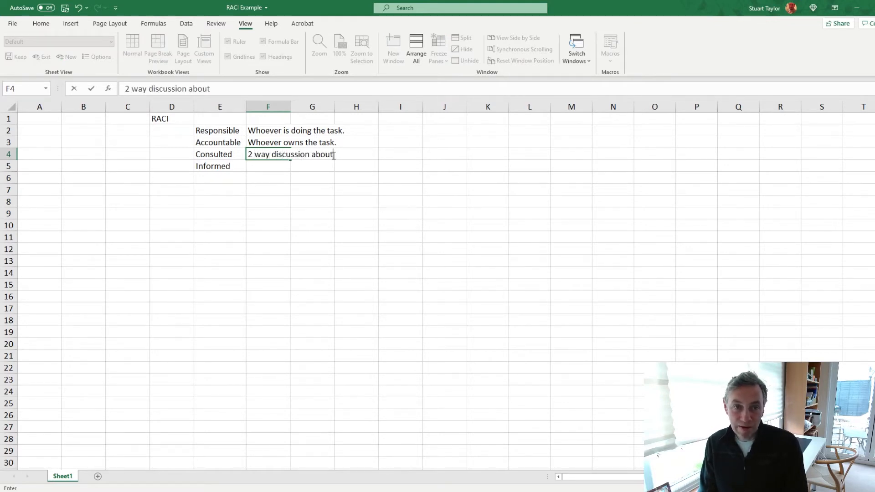
text( the task.)
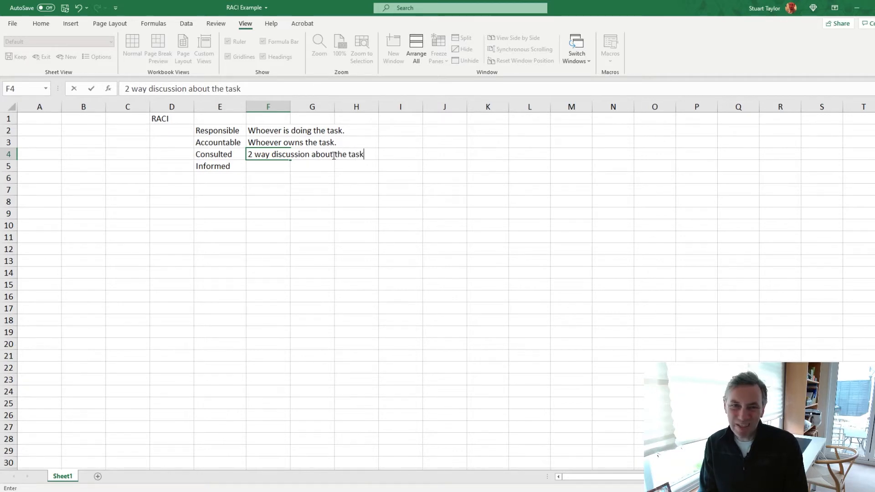
key(Return)
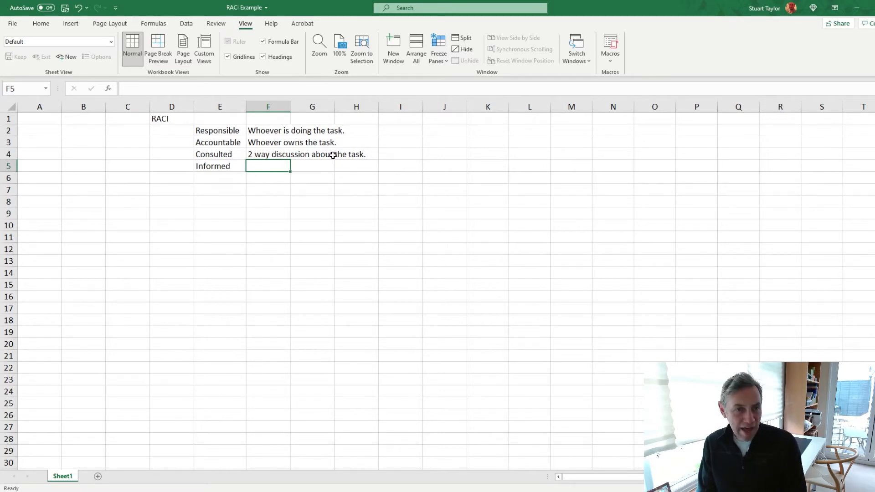
Step: Enter the definition "1 way discussion / broadcast." in cell F5 beside Informed
text(1 way dis)
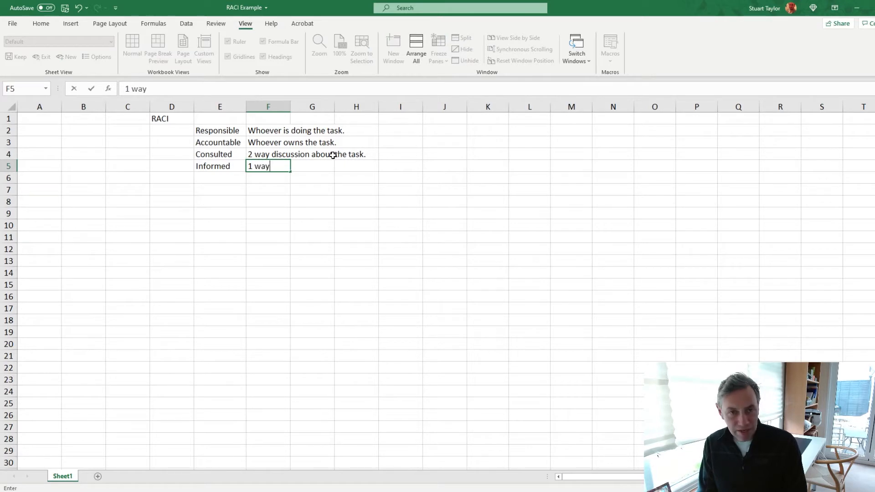
text(cussion)
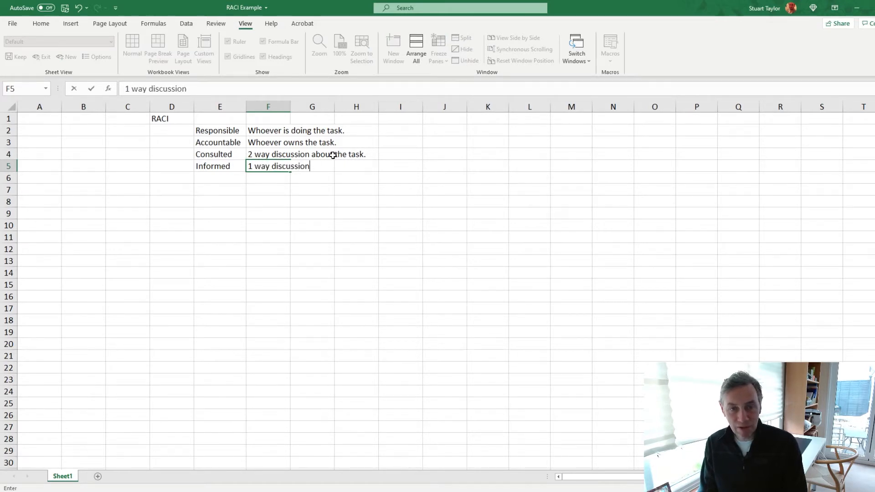
text( / bo)
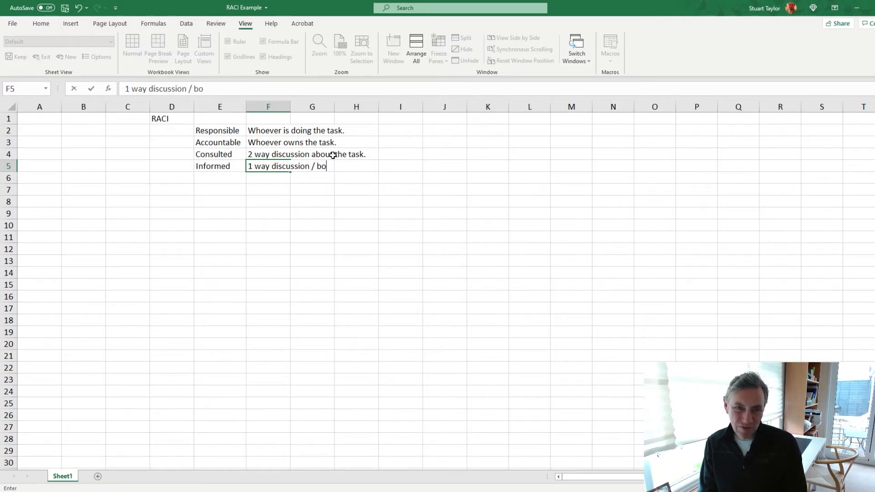
key(BackSpace)
text(roadcas)
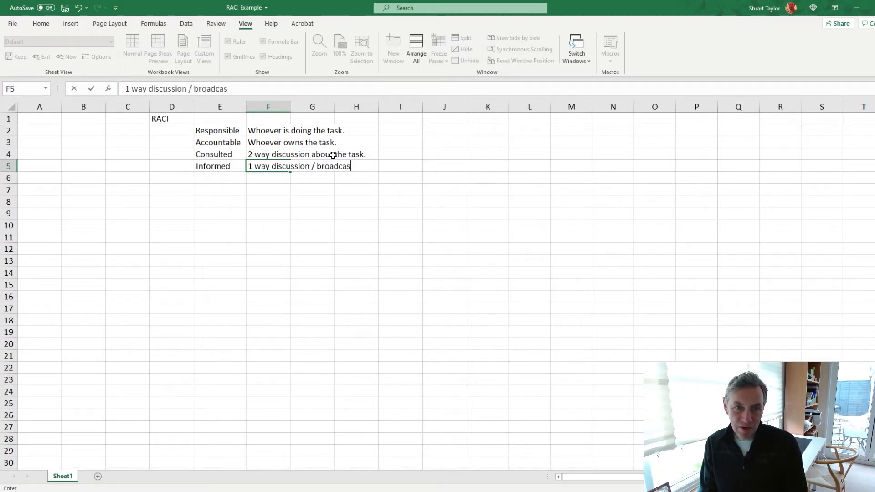
text(t.)
key(Return)
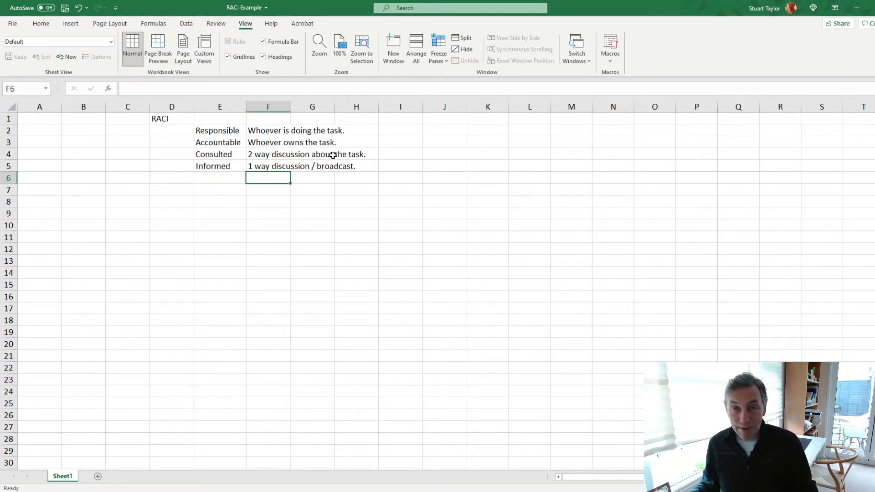
Step: Enter the heading "Task / Deliverable" in cell C8 and widen column C to fit it
click(127, 191)
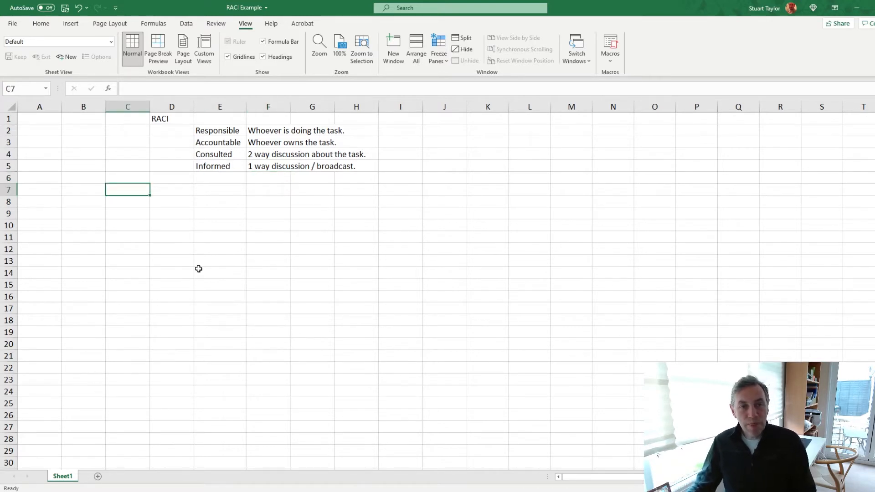
click(136, 205)
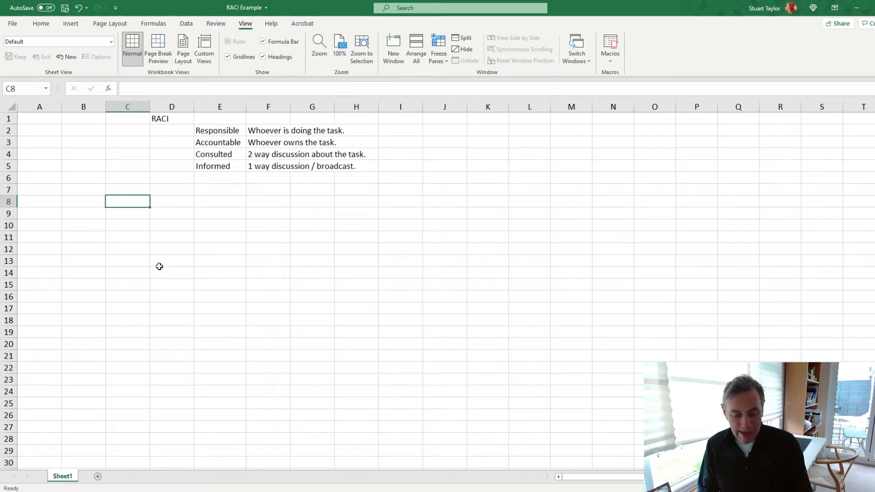
text(Tas)
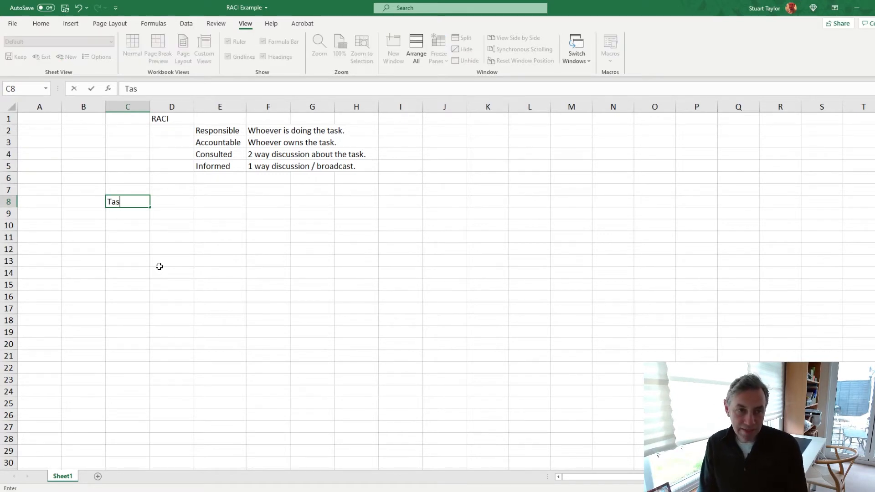
text(k /)
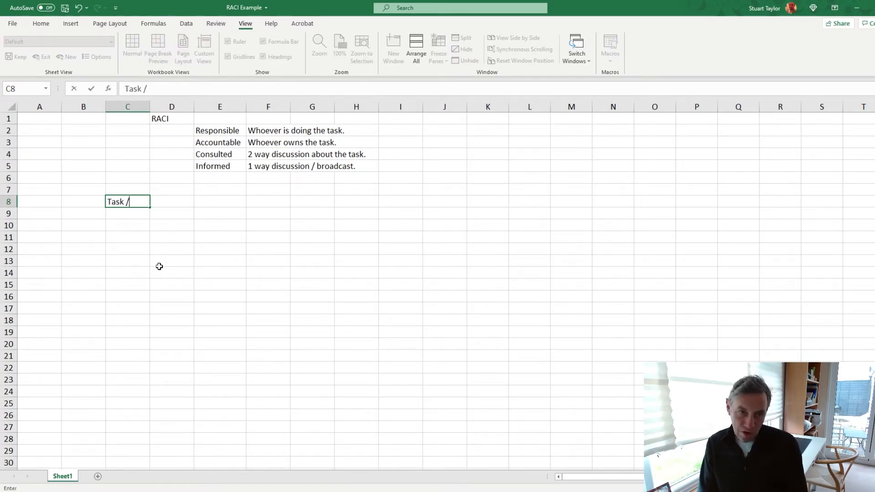
text( Deliver)
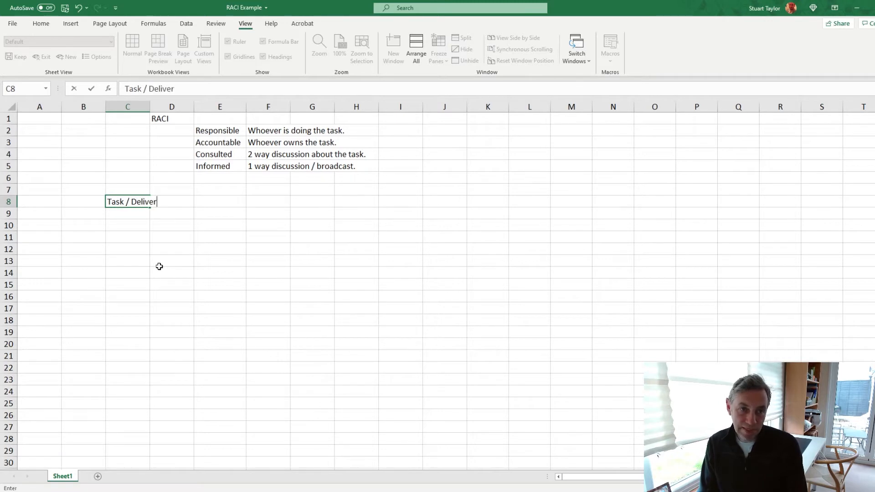
text(able)
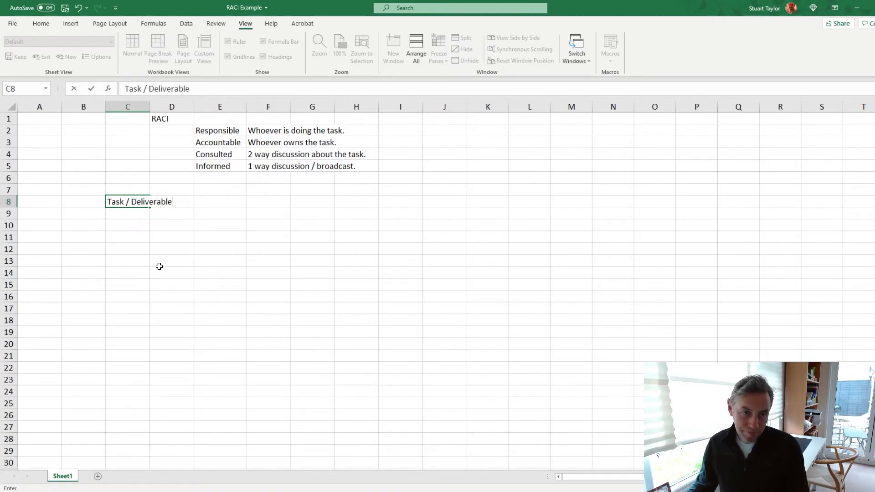
click(159, 266)
drag(150, 107, 186, 108)
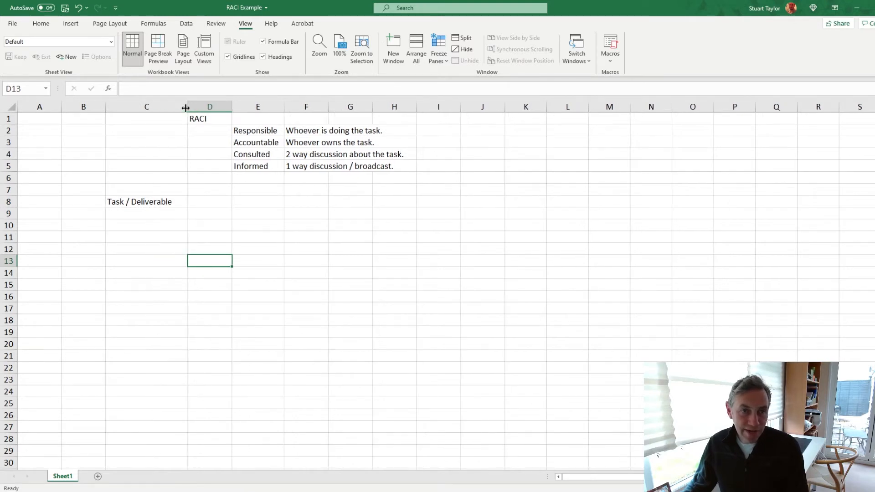
Step: Enter the role headings "Business Analyst" in cell E8 and "Delivery Team" in cell F8
drag(229, 201, 573, 203)
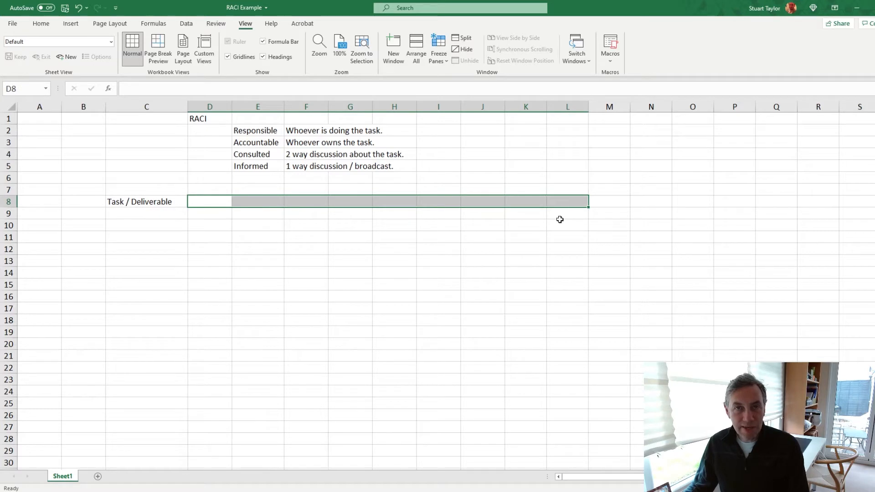
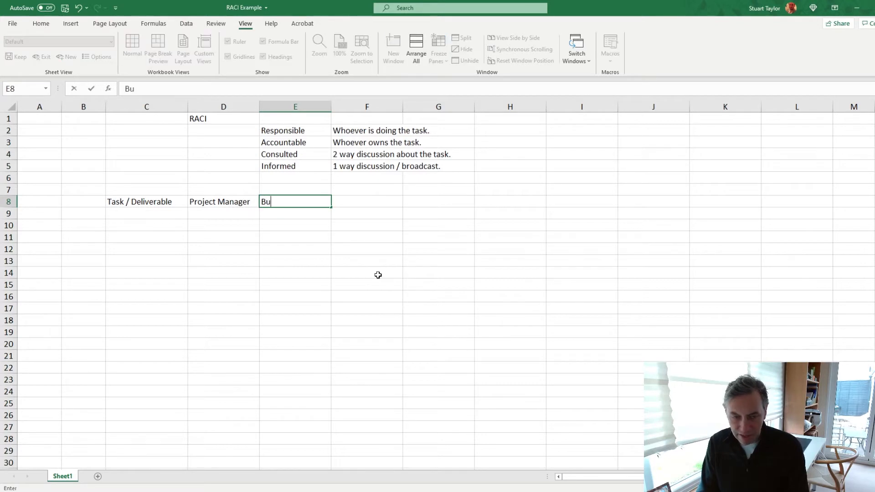
text(s Analyst)
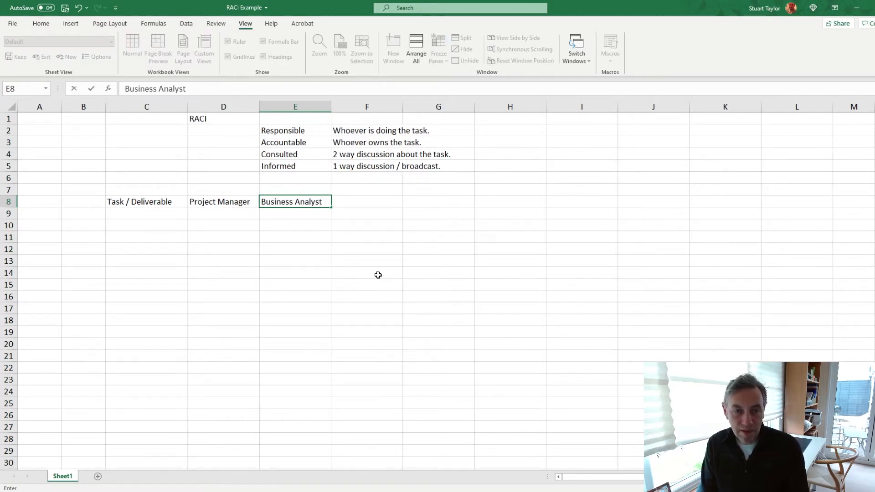
key(Tab)
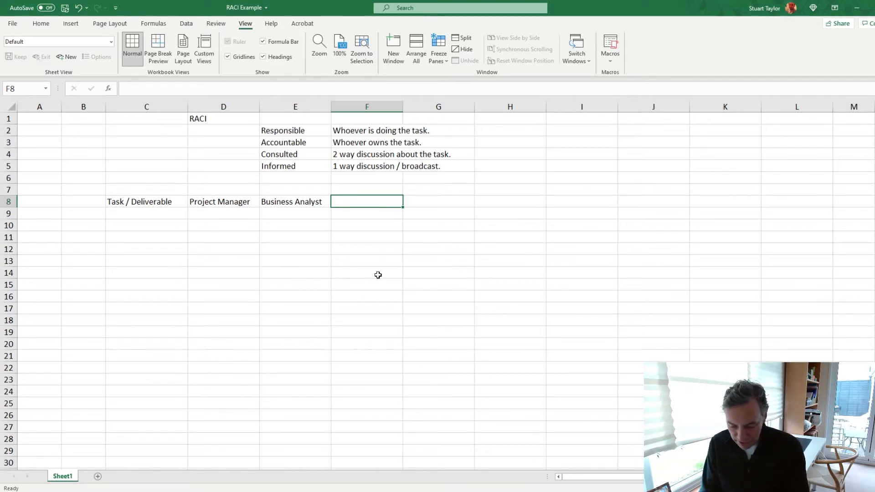
text(Delivery )
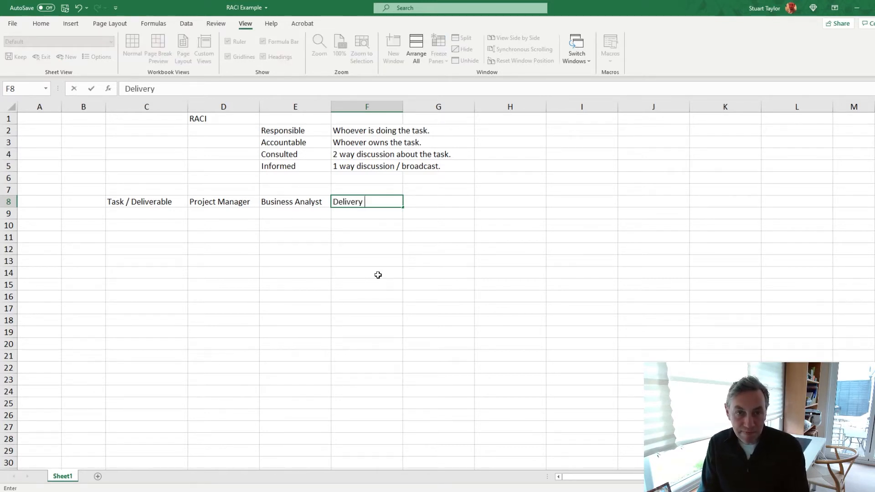
text(Team)
key(Tab)
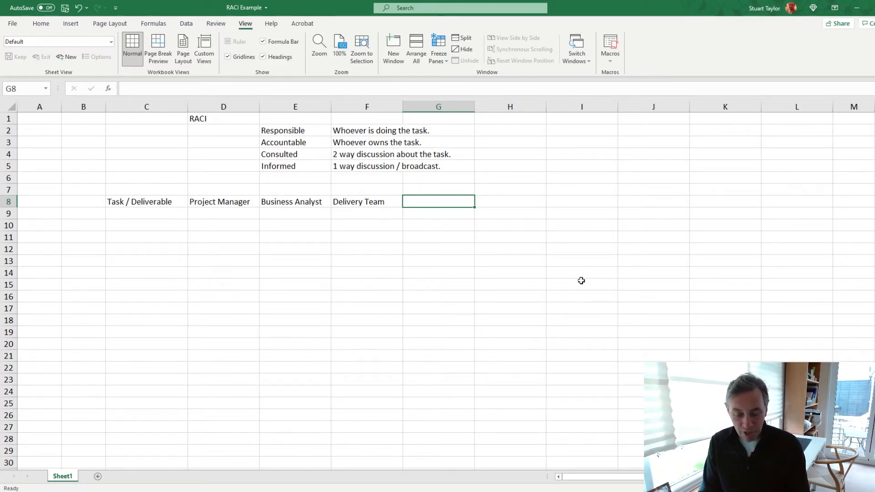
Step: Enter the role headings "Sponsor" in cell G8 and "Steering Committee / Project Board" in cell H8
text(Spo)
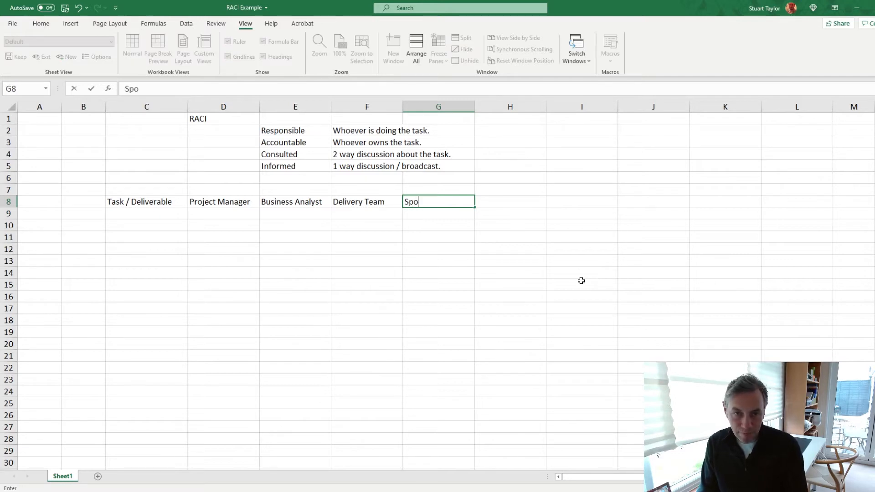
text(nsor)
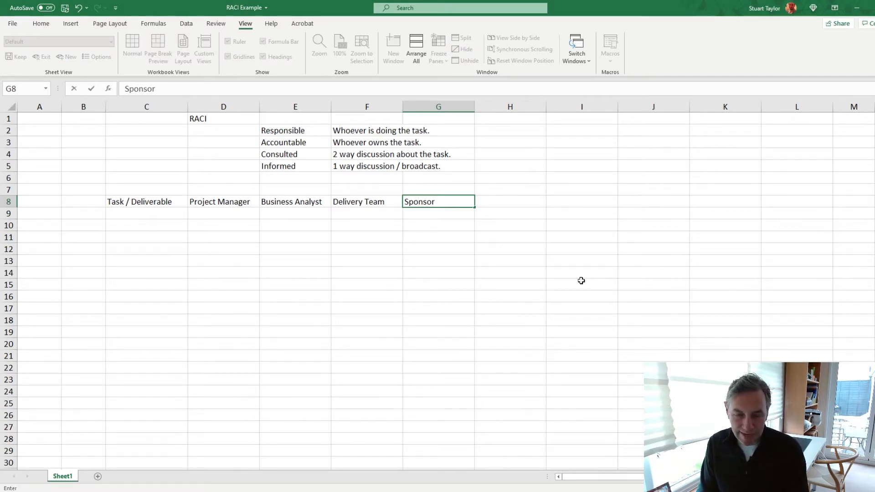
key(Tab)
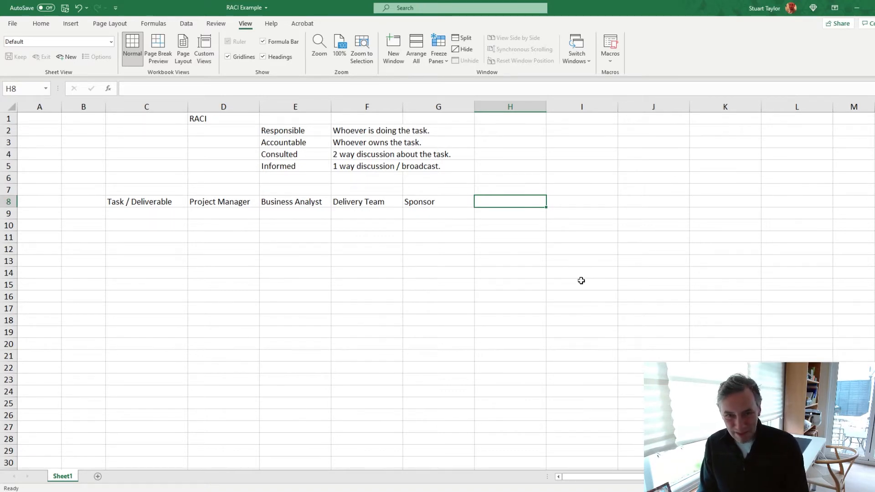
text(Steering Committee)
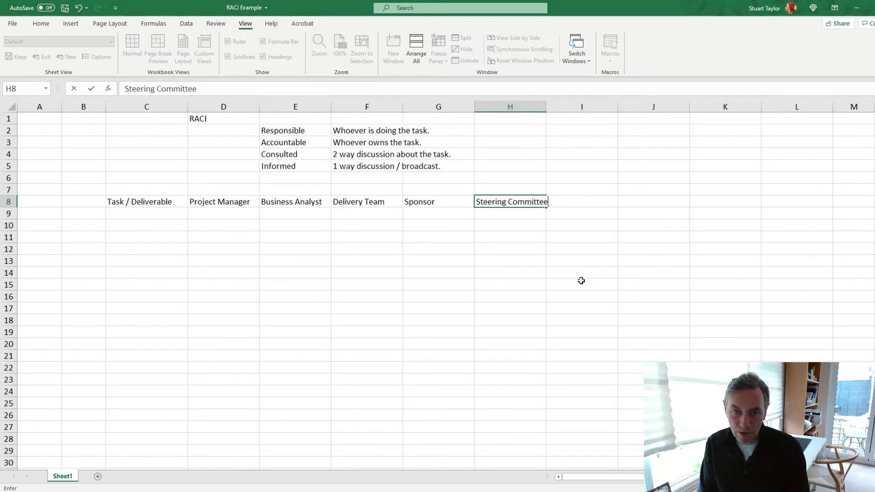
text( / Pr)
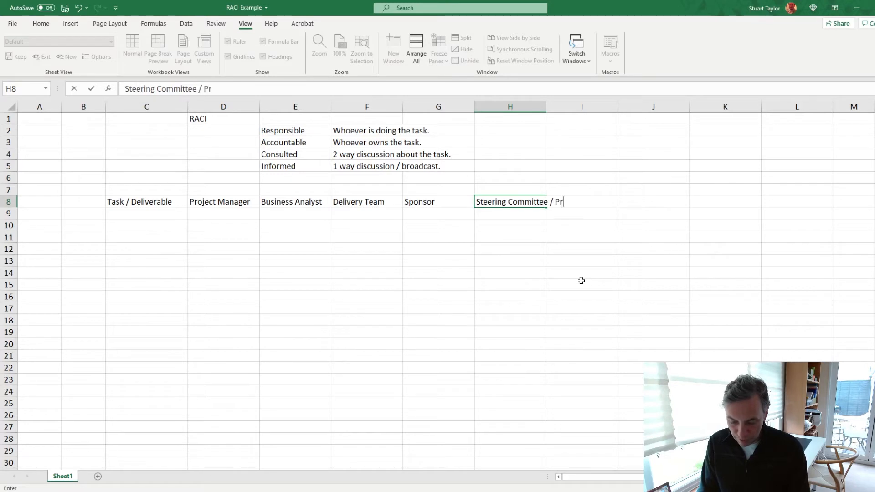
text(oject Board)
key(Return)
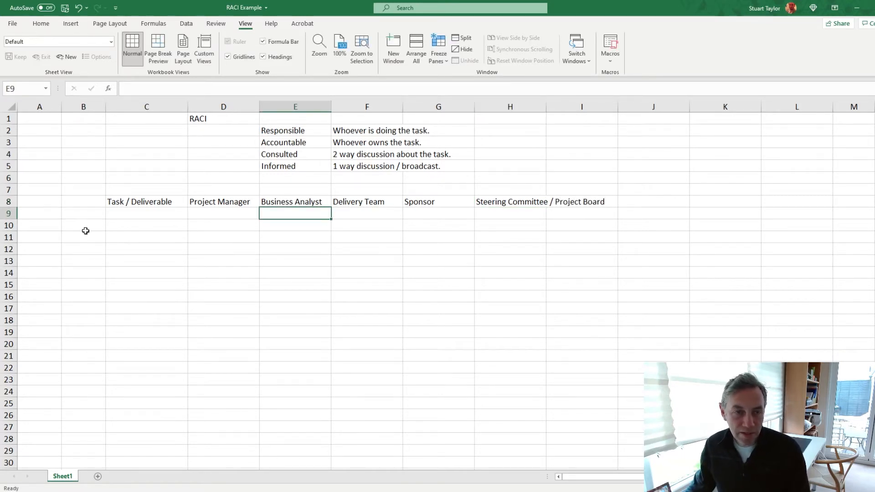
Step: Wrap the text of the Steering Committee / Project Board heading in cell H8
click(493, 200)
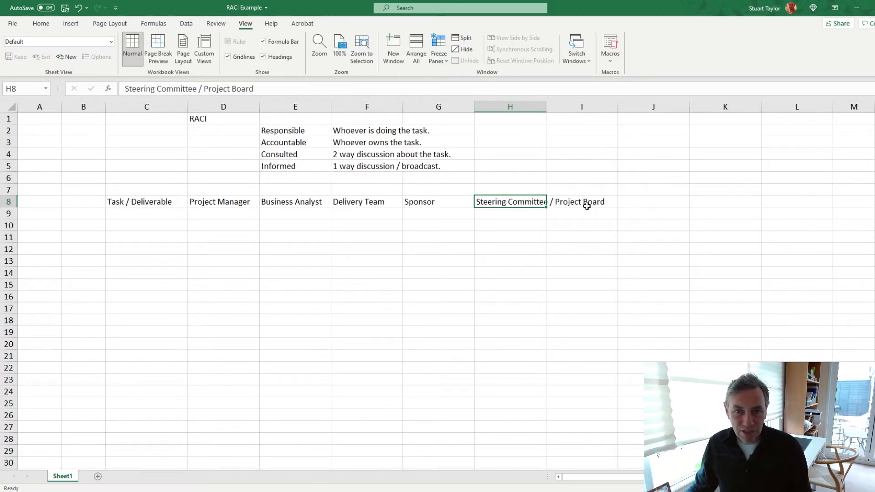
click(43, 23)
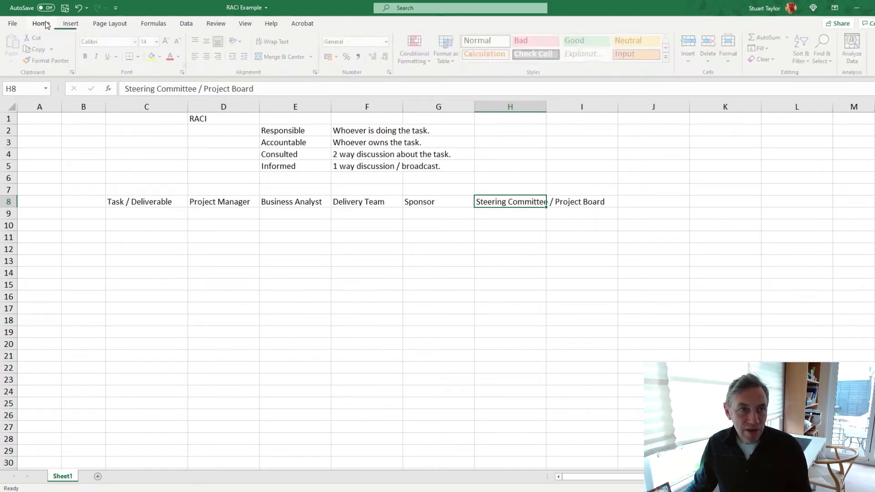
click(269, 41)
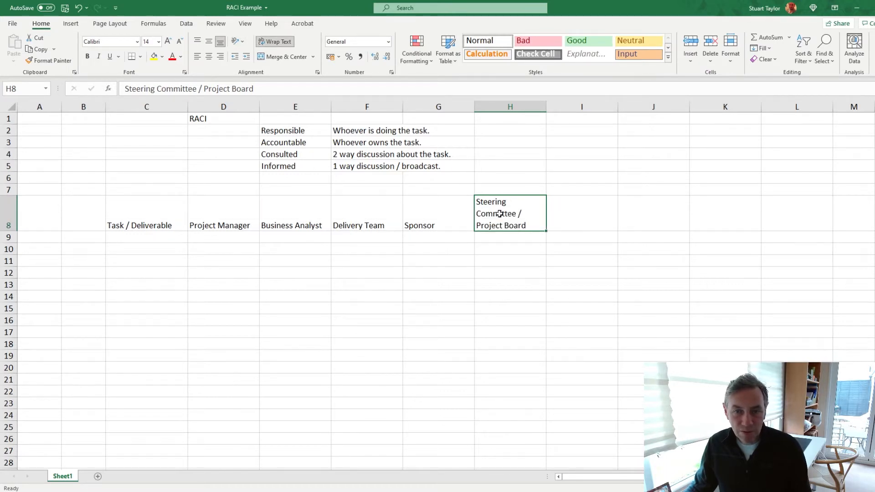
Step: Enter the role headings "Users" in cell I8 and "Vendors" in cell J8
click(573, 218)
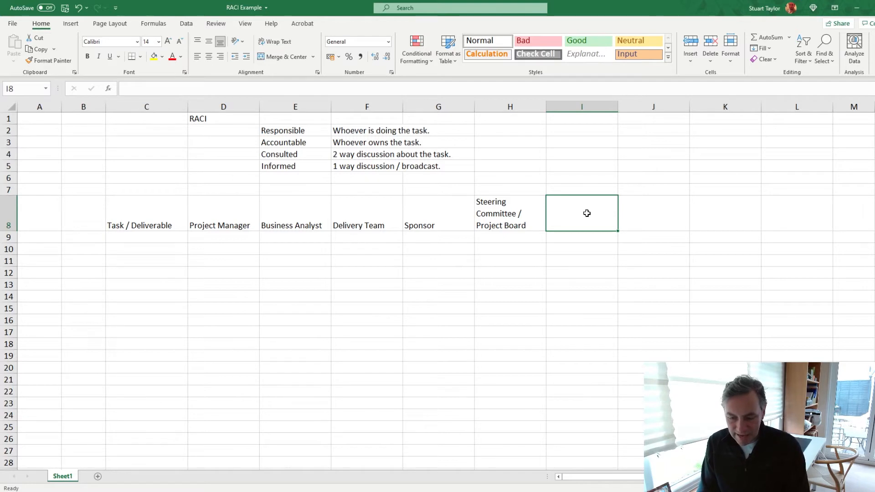
text(Users)
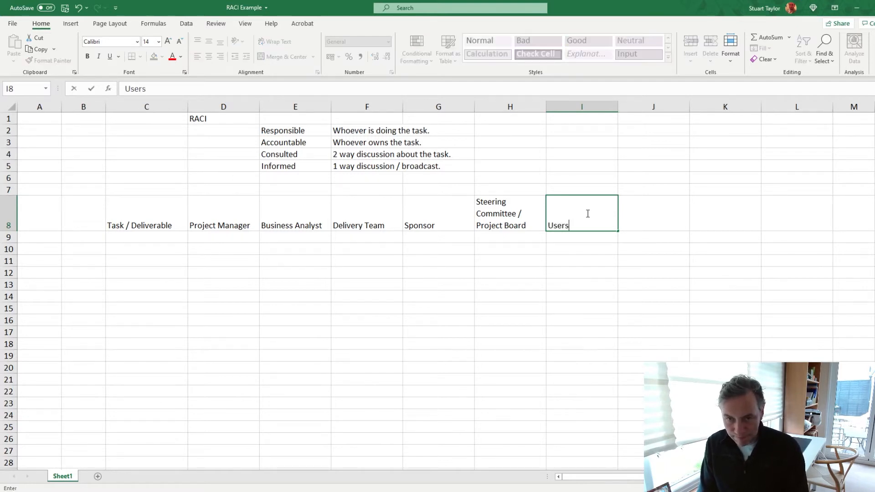
key(Tab)
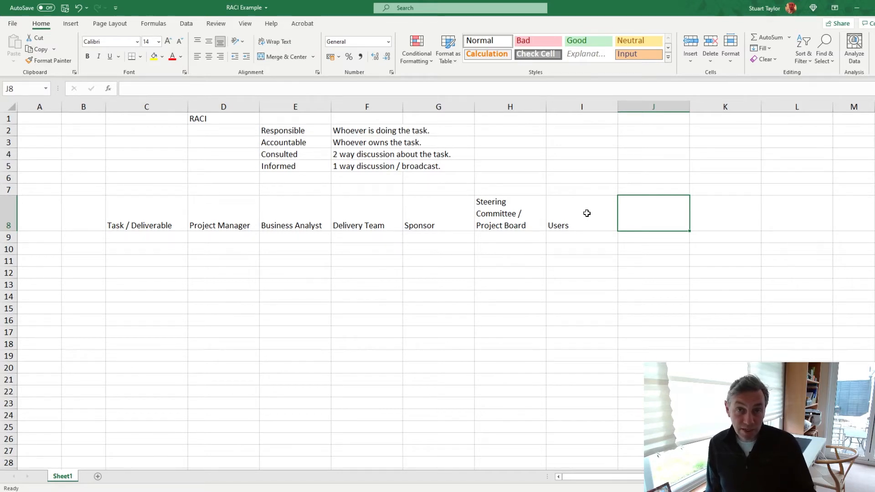
key(BackSpace)
text(Vendors)
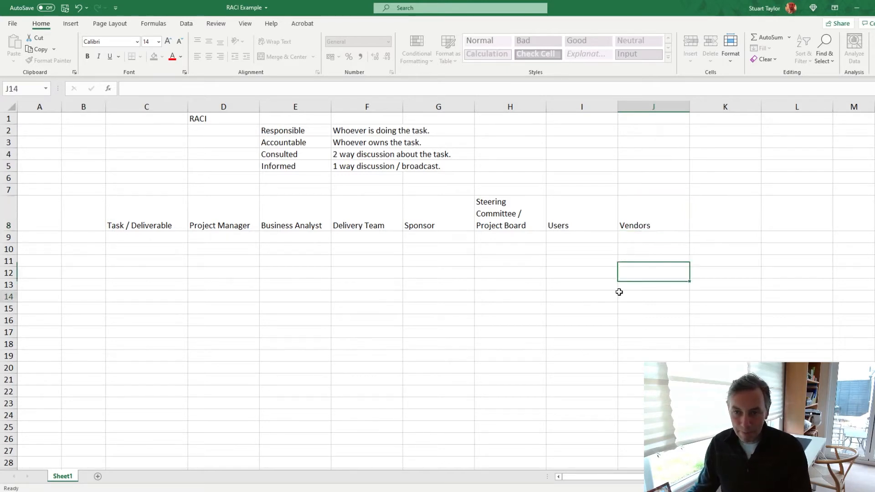
click(618, 292)
click(635, 226)
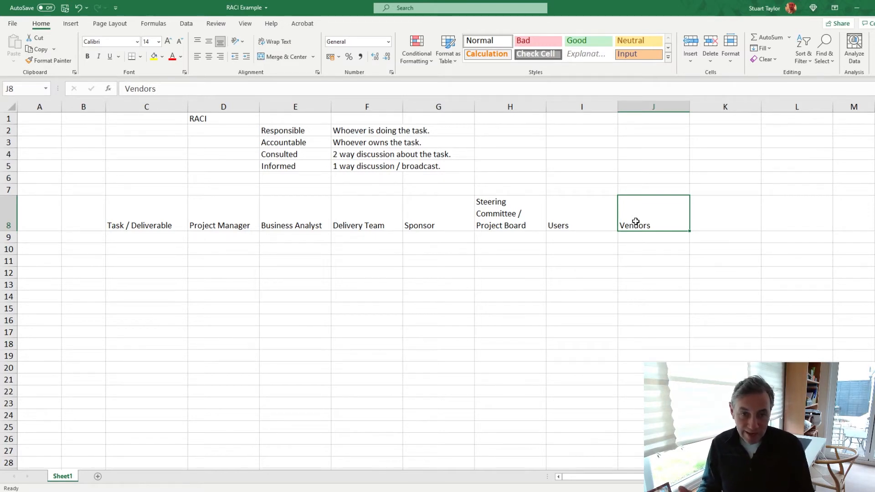
click(372, 213)
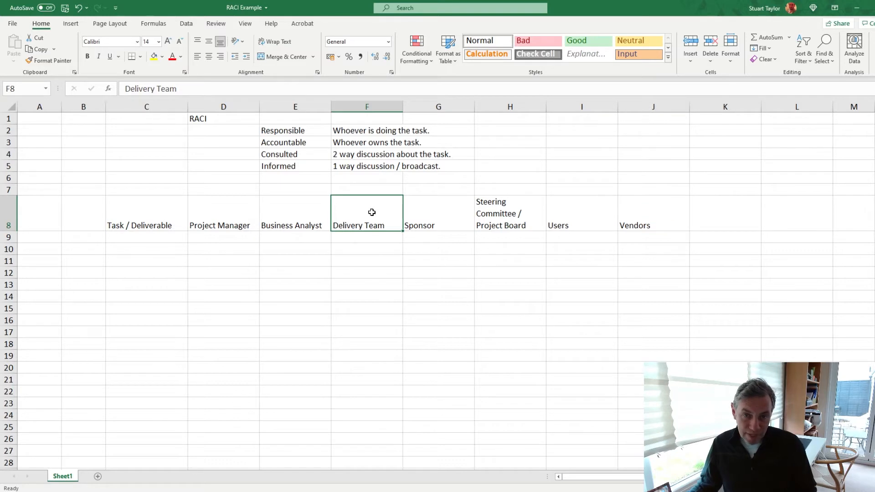
click(641, 208)
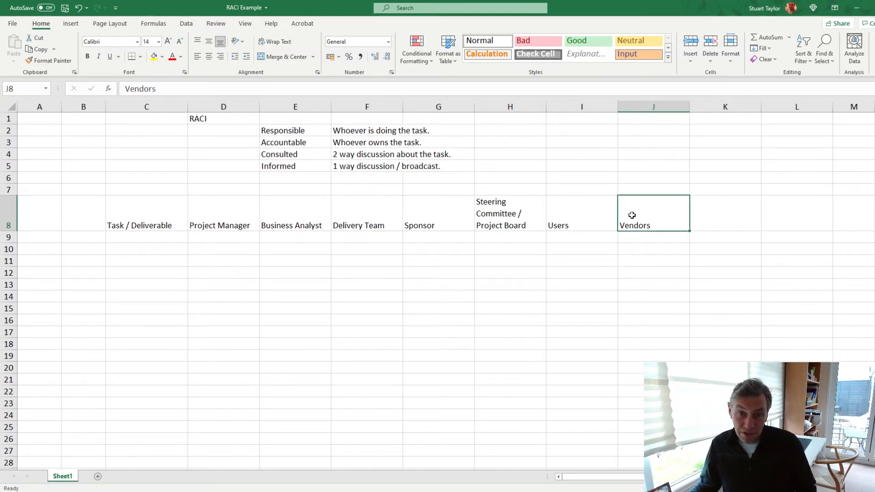
click(371, 219)
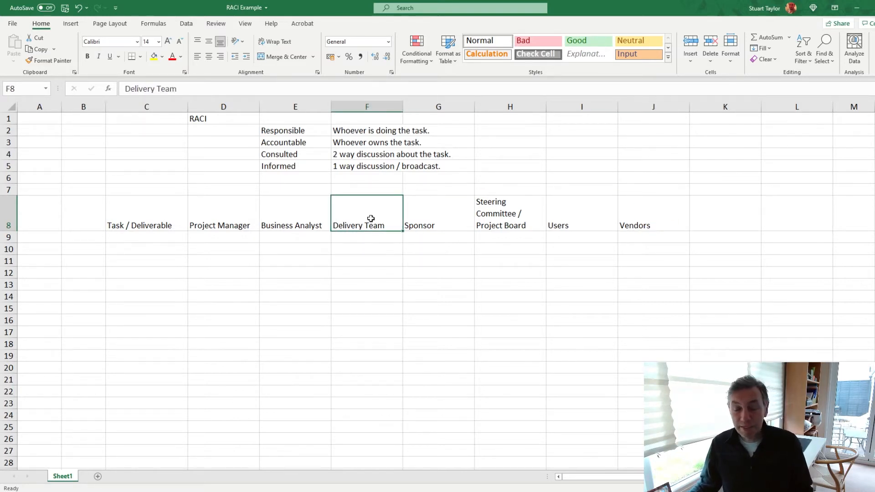
click(657, 208)
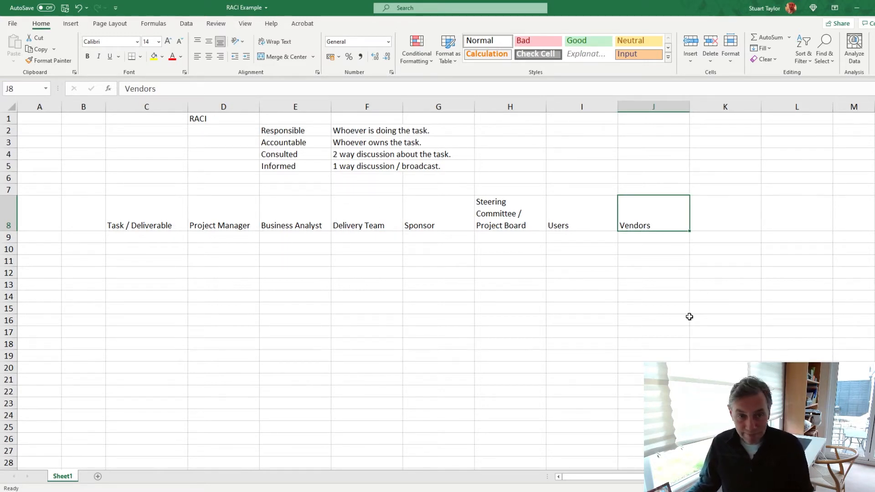
key(ctrl+Left)
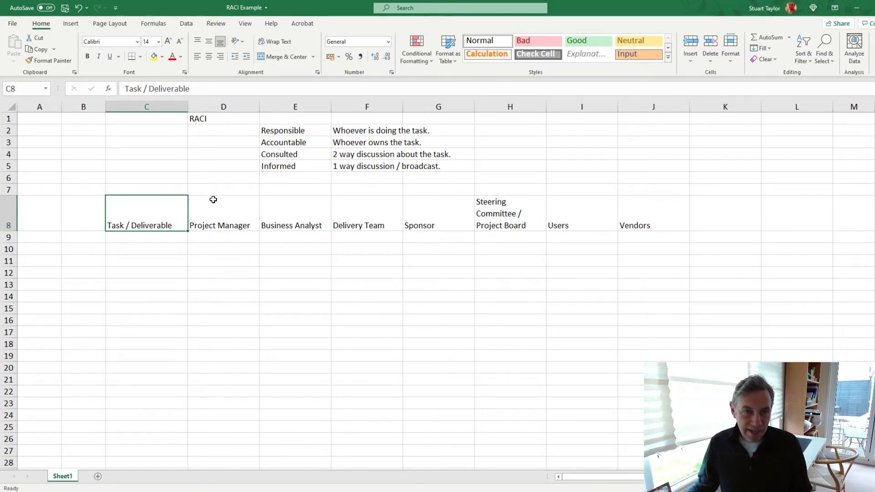
Step: Merge and center cells D7:F7 and, separately, cells G7:I7 above the role headings
drag(213, 189, 366, 187)
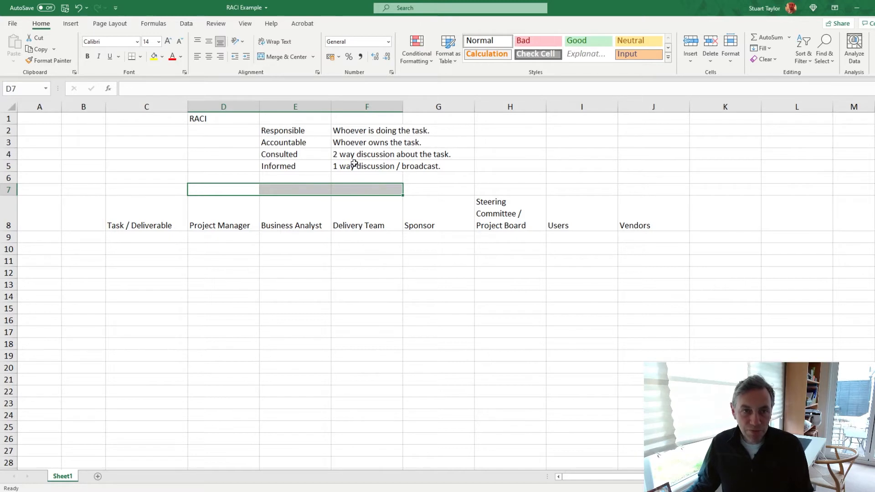
click(281, 56)
click(452, 187)
drag(452, 186, 572, 189)
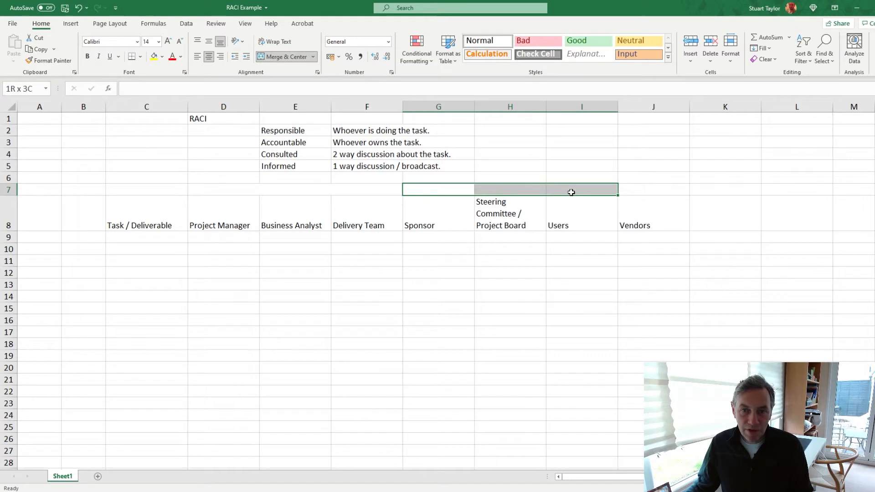
click(281, 56)
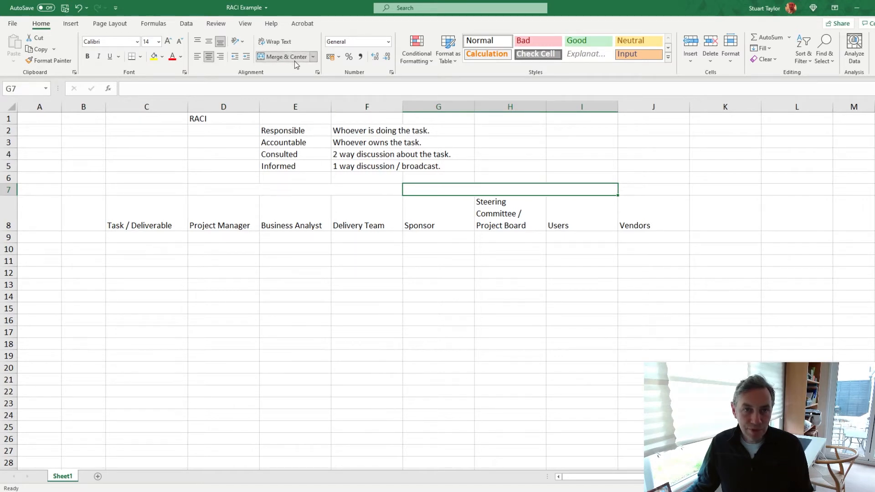
Step: Apply all borders to the matrix range C7:J24
click(129, 188)
drag(129, 187, 642, 420)
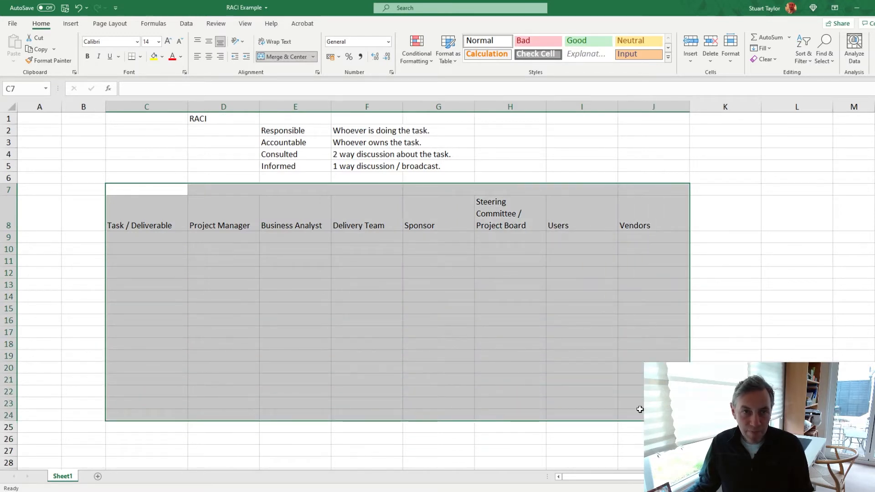
click(140, 57)
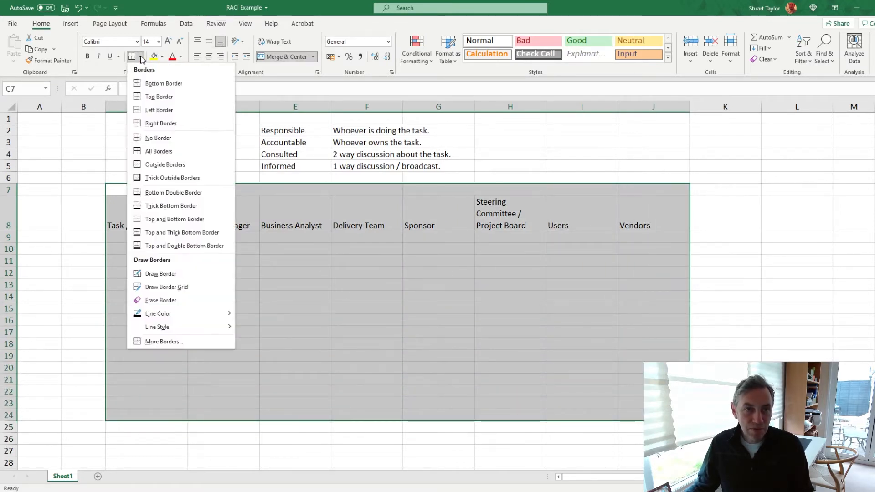
click(164, 152)
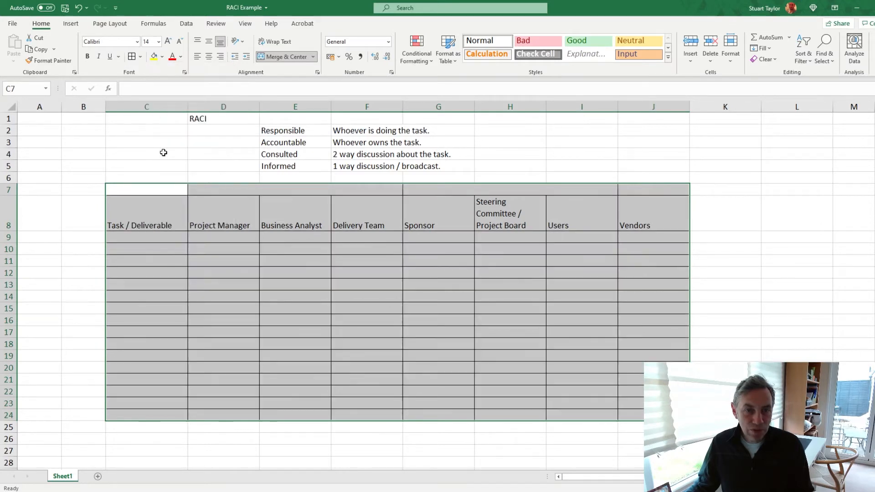
click(292, 352)
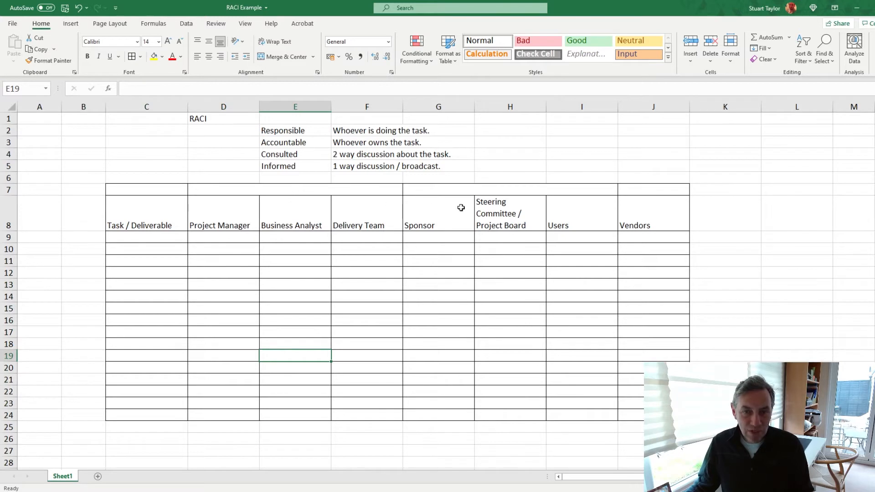
Step: Enter the group headings "Project Team" in D7, "Business" in G7 and "External" in J7
click(299, 193)
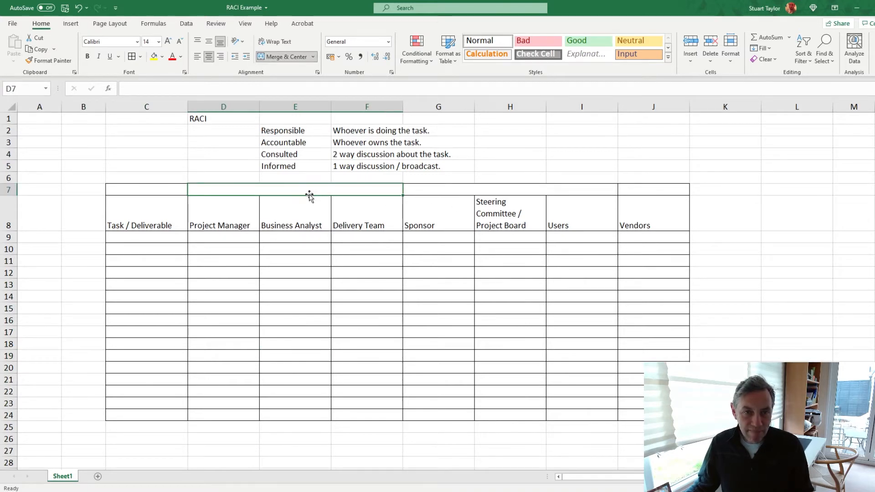
text(Proje)
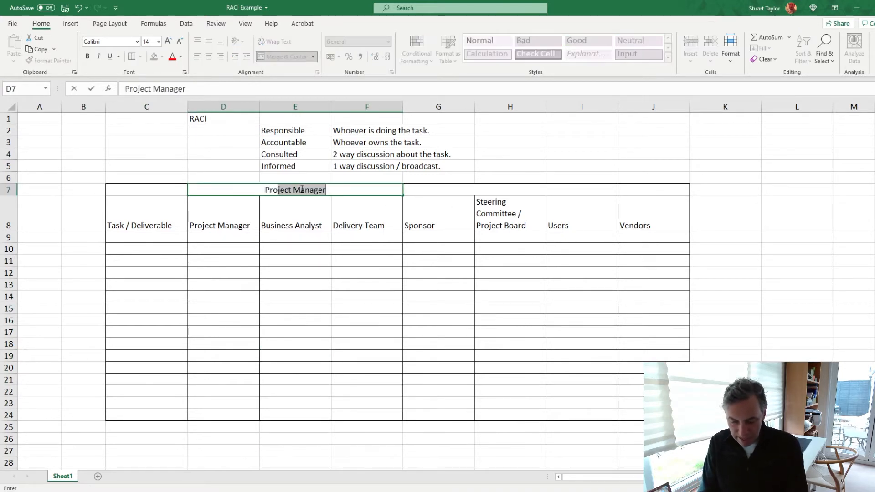
text(ct Team)
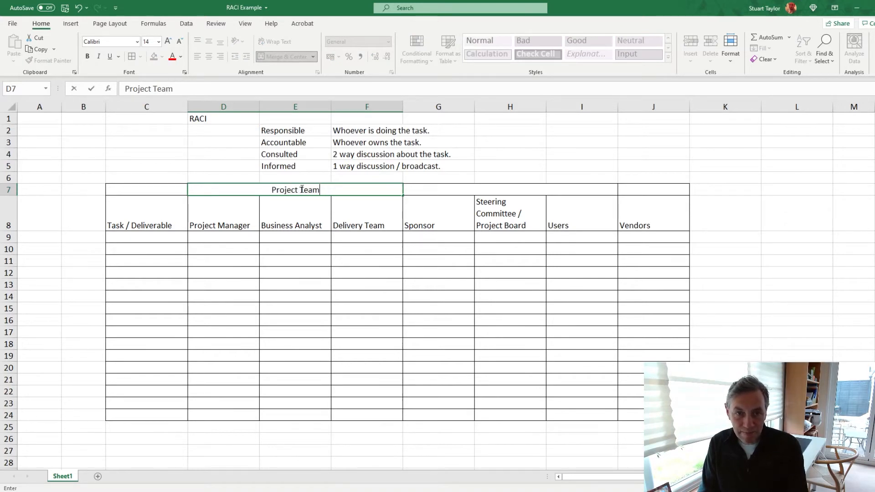
key(Tab)
text(B)
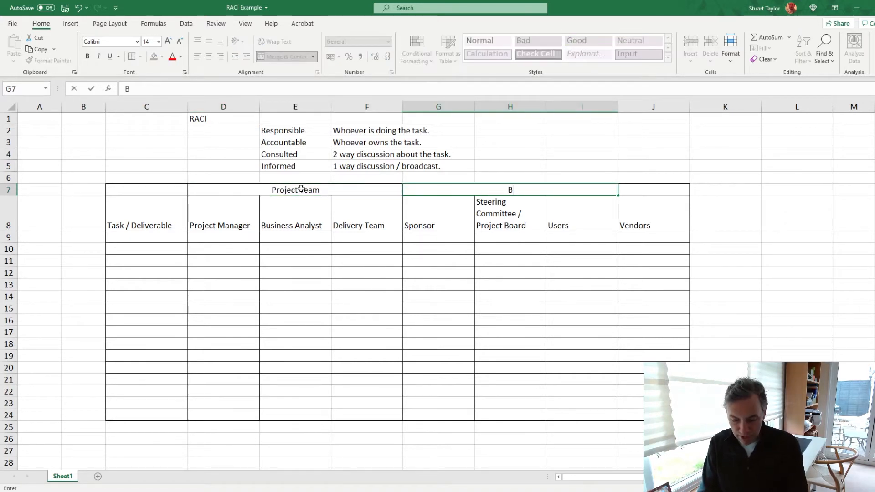
text(usiness)
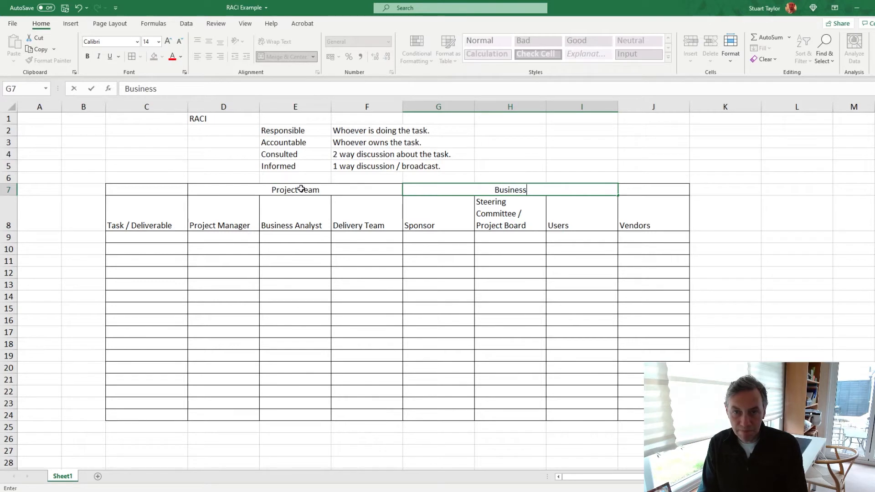
key(Tab)
text(Exter)
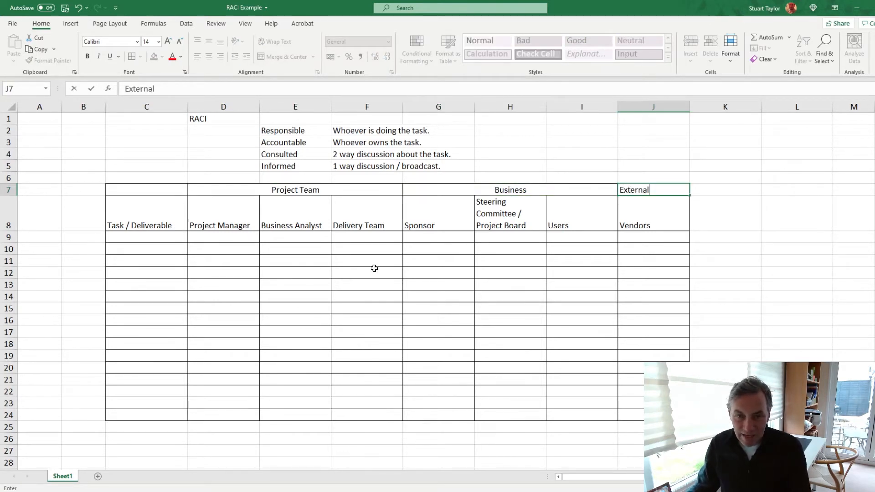
click(418, 309)
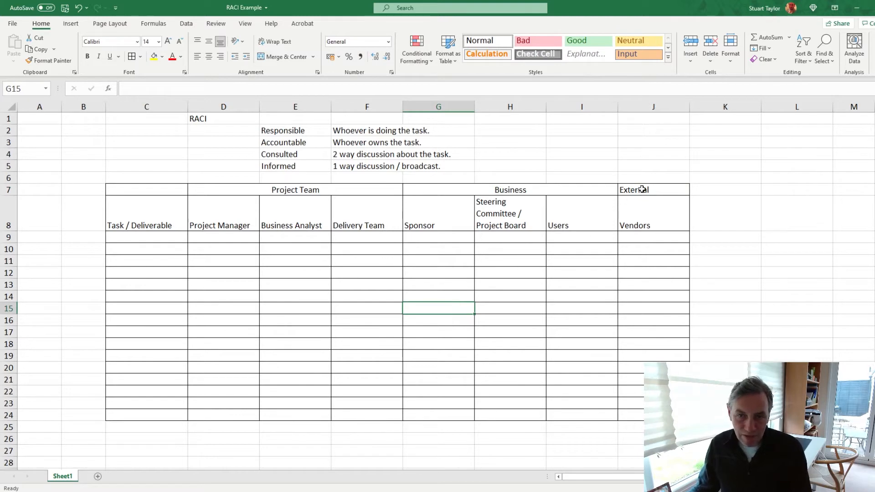
Step: Center the heading text horizontally across cells C7:J8
drag(653, 216, 155, 192)
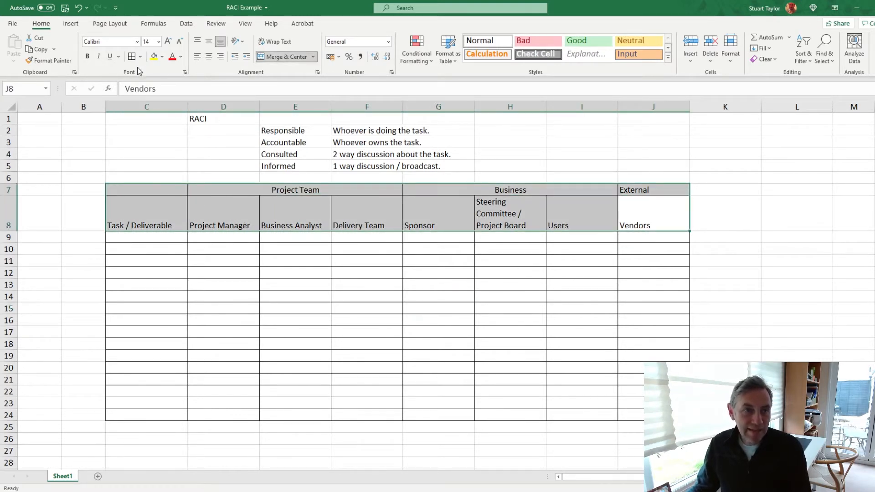
click(209, 56)
click(397, 364)
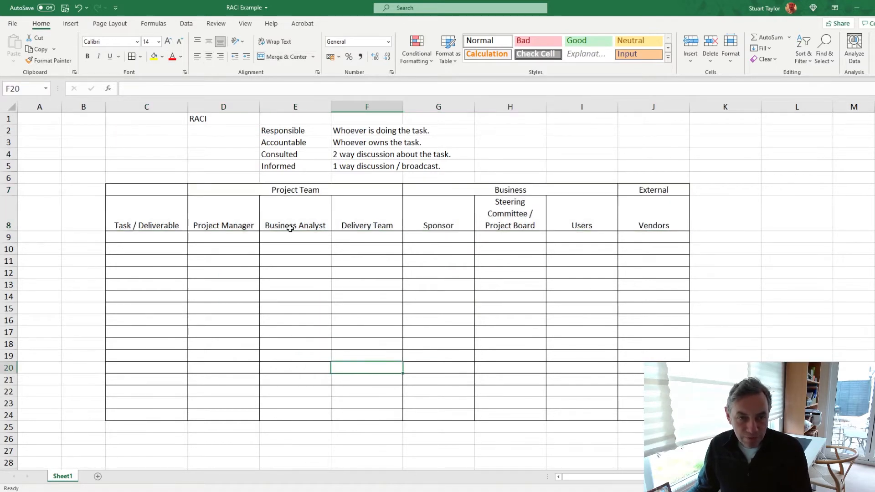
Step: Fill the Project Team heading and its role cells, D7:F8, with the lightest blue theme color
drag(246, 195, 360, 219)
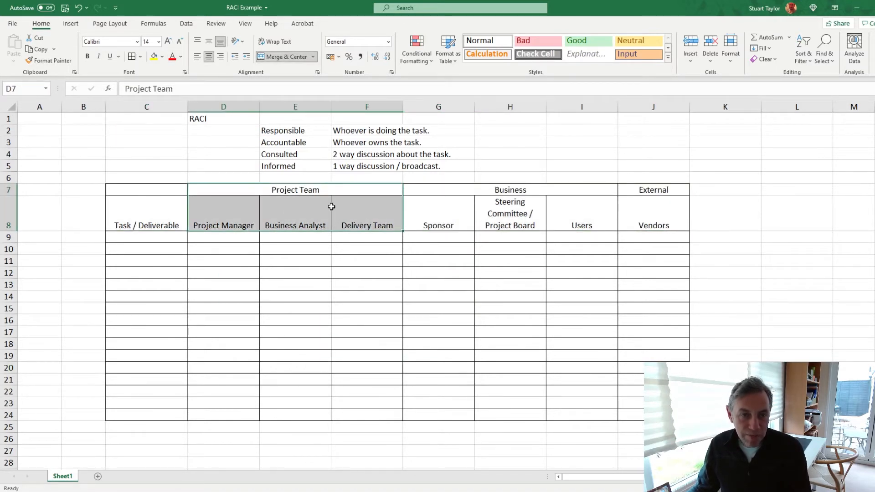
click(162, 57)
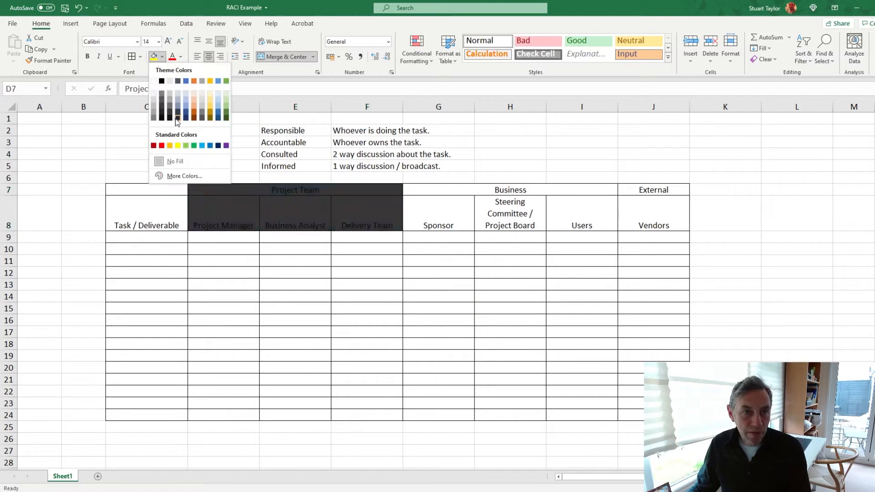
click(186, 92)
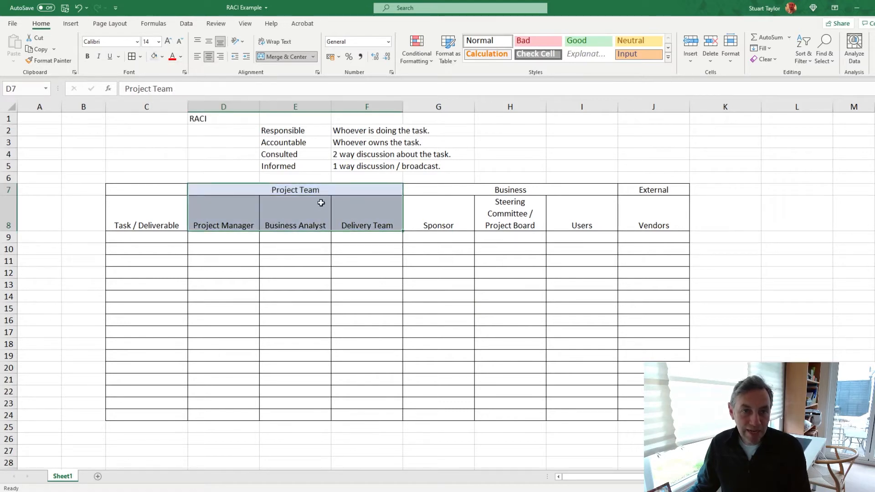
click(324, 216)
Step: Fill the Business heading and its role cells, G7:I8, with the lightest green theme color
drag(455, 191, 585, 198)
click(162, 57)
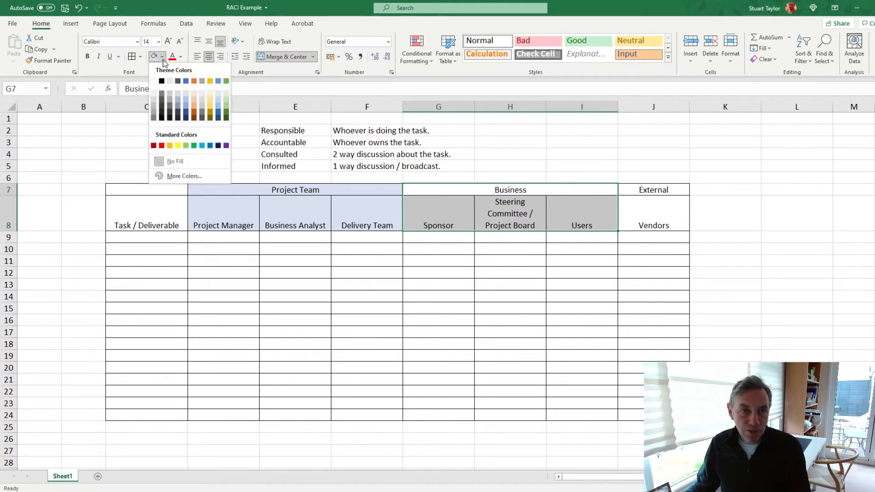
click(227, 94)
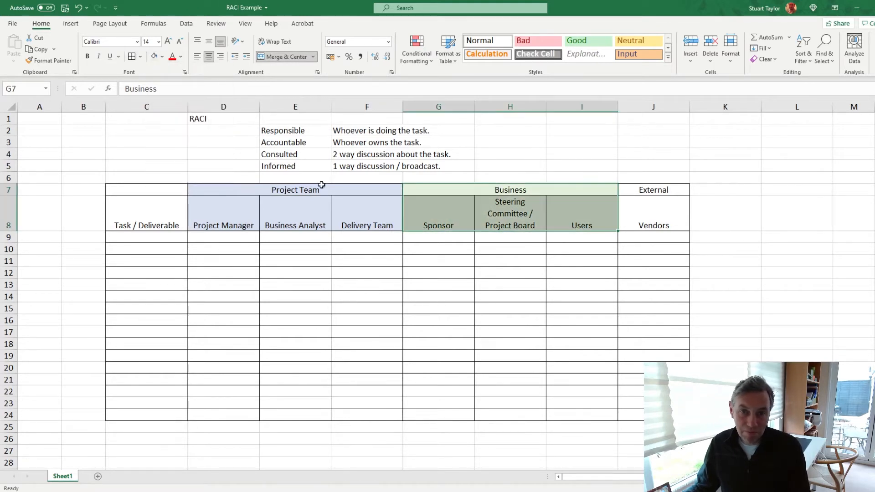
click(523, 191)
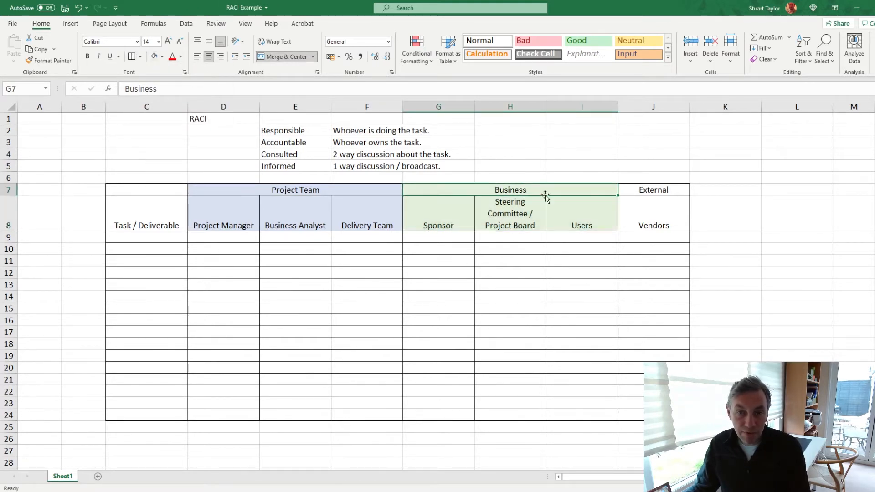
Step: Fill the External and Vendors heading cells, J7:J8, with the lightest gold theme color
drag(641, 188, 647, 215)
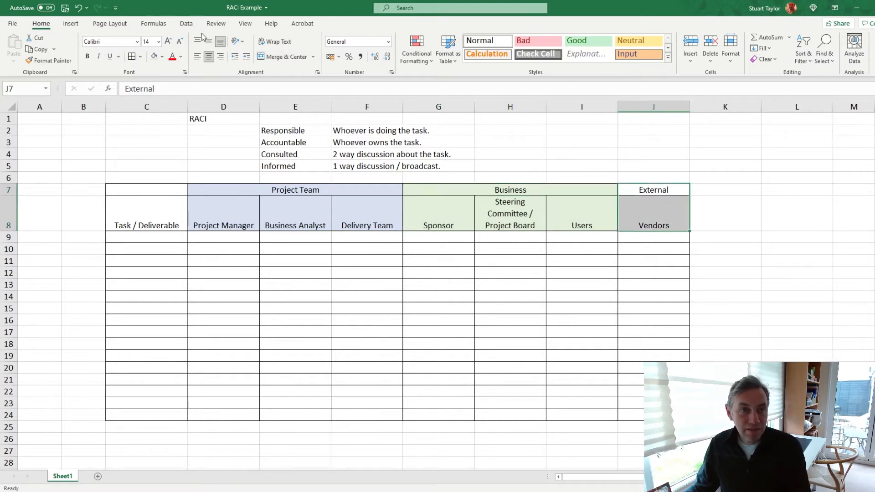
click(162, 56)
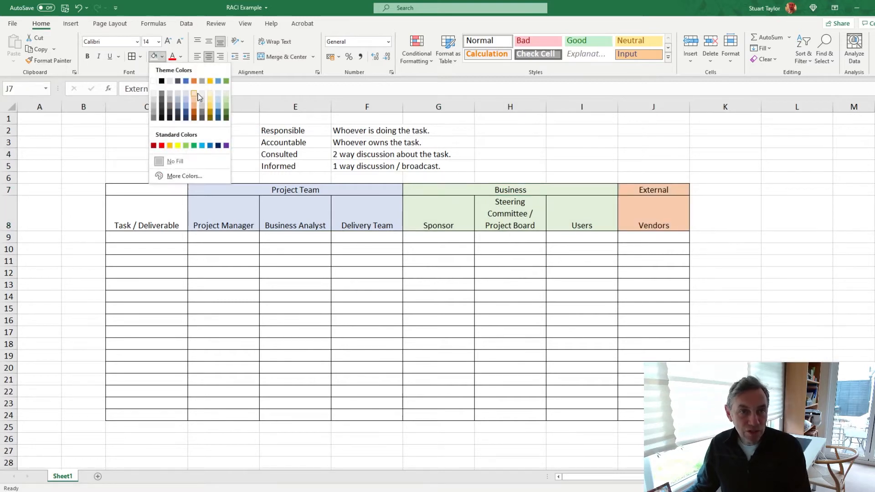
click(211, 95)
click(395, 312)
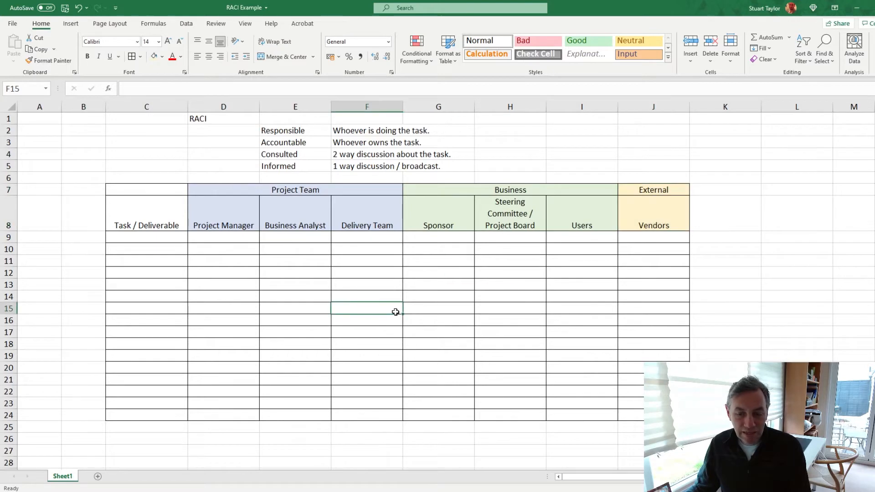
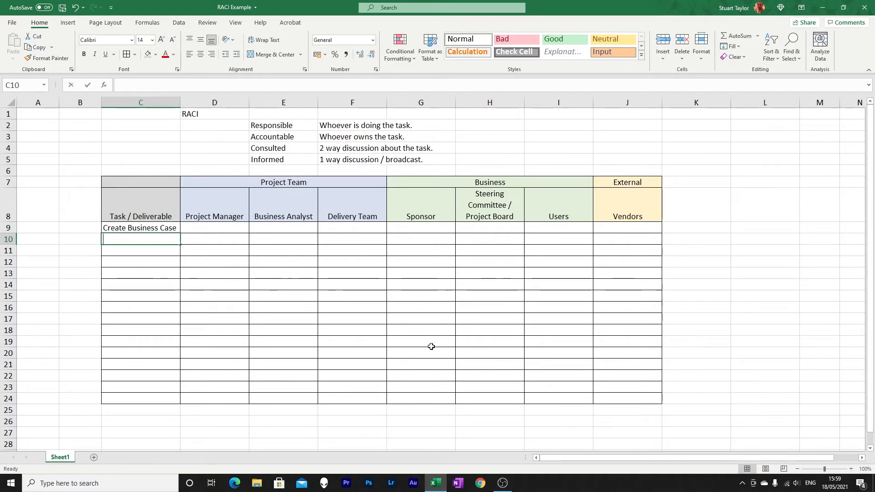
Step: Enter the task "Appoint Project Manager" in cell C10 and widen column C to fit the task names
text(Appoint )
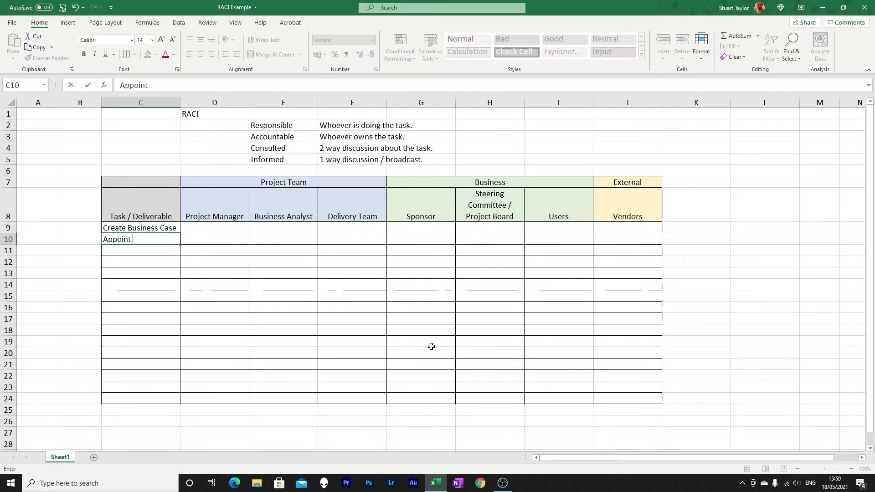
text(Project )
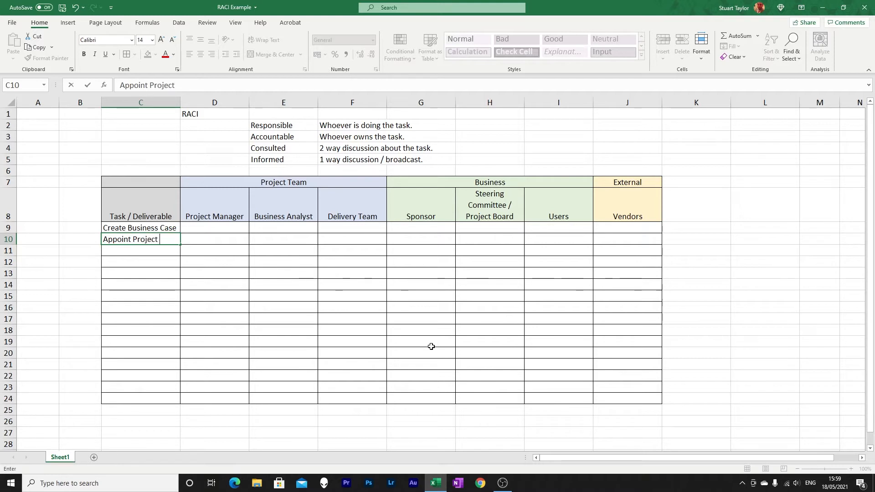
text(Manager)
key(Return)
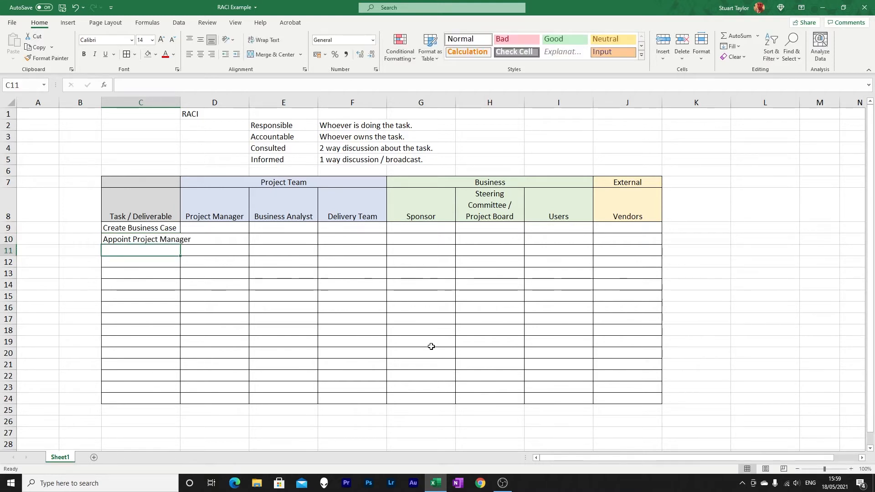
drag(181, 102, 236, 102)
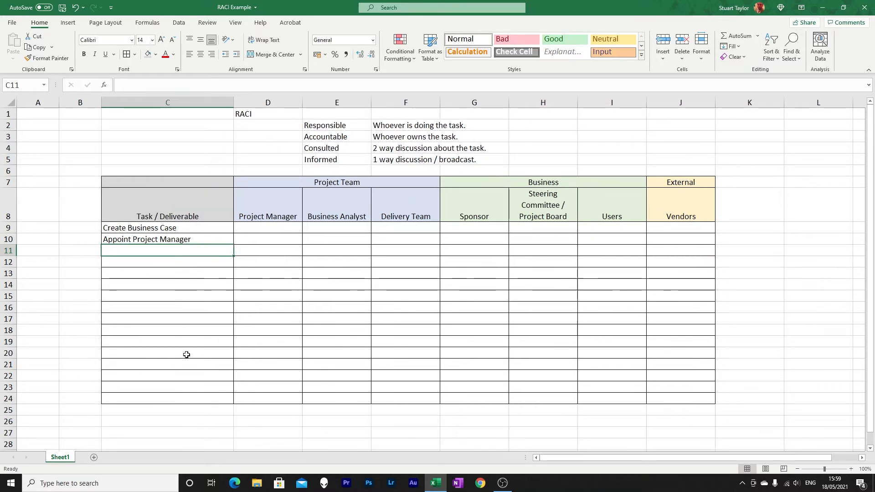
Step: Enter the task "Appoint Steering Committee" in cell C11
text(Appoint )
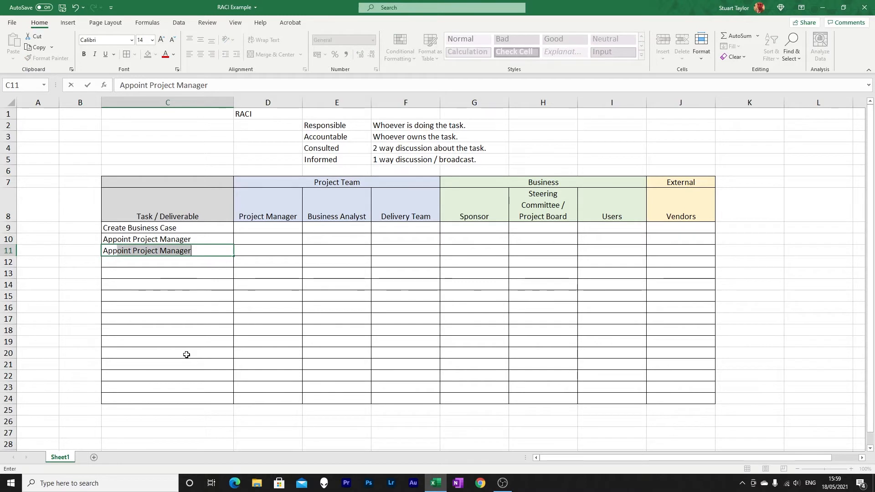
text(Stee)
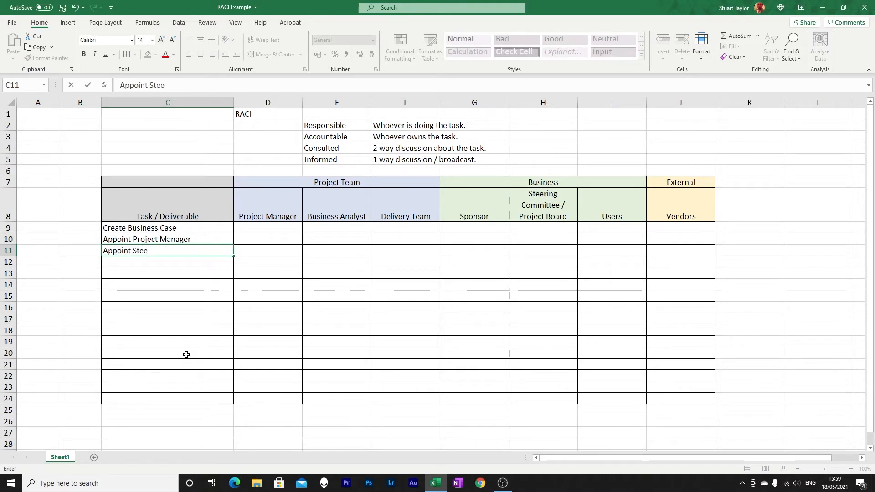
text(ring Com)
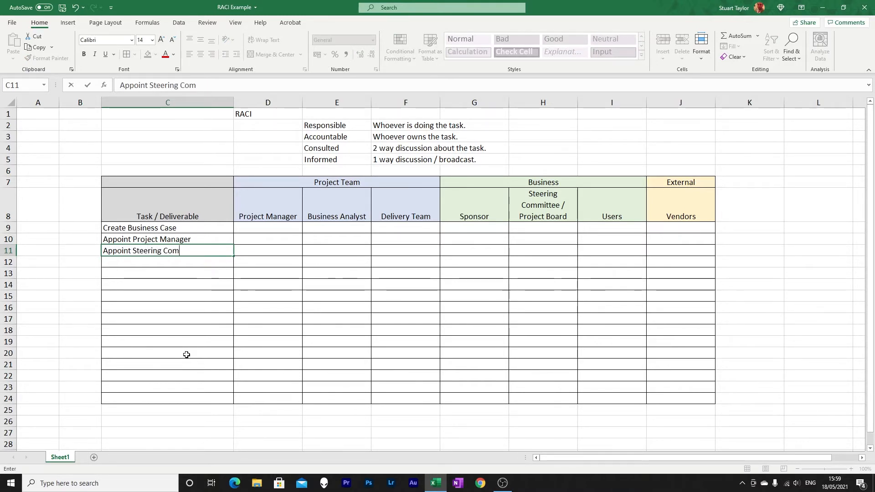
text(mittee)
key(Return)
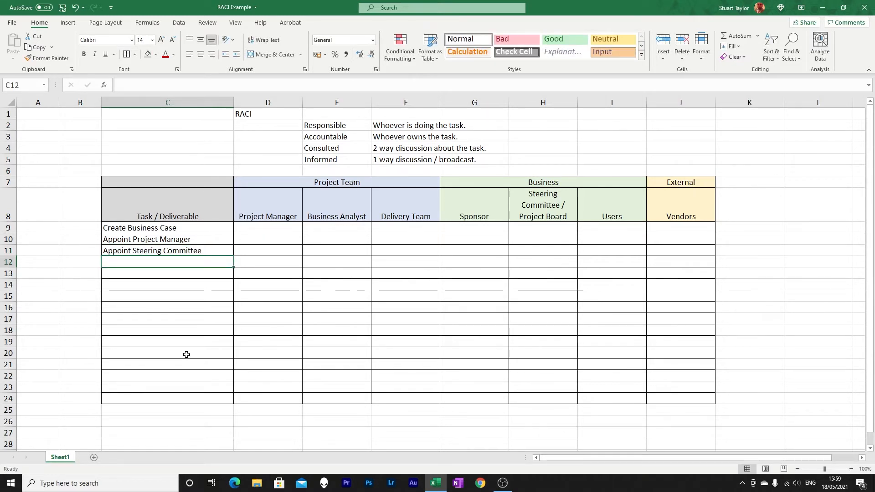
Step: Enter the tasks "Create PID" in cell C12 and "Create RAID" in cell C13
text(Create PID)
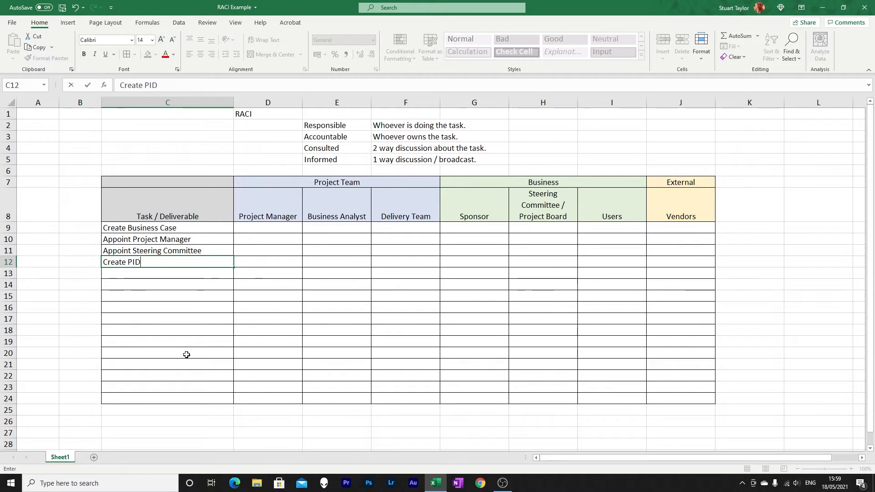
key(Return)
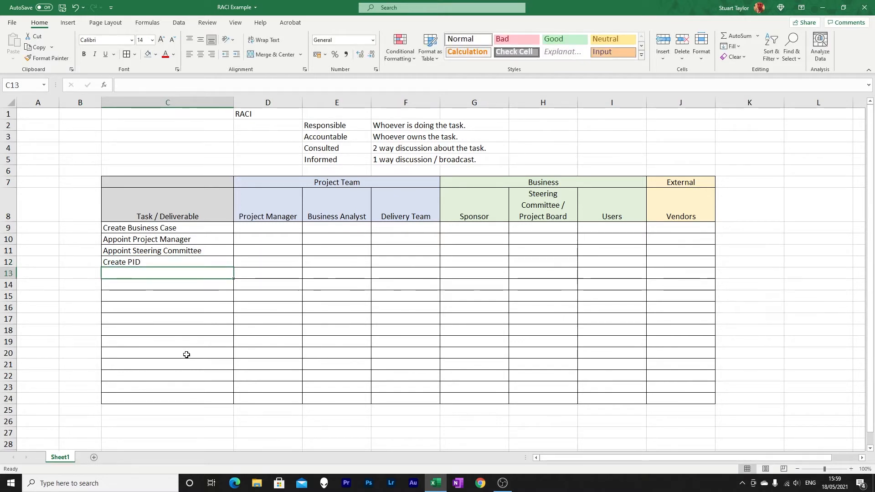
text(Create RAID)
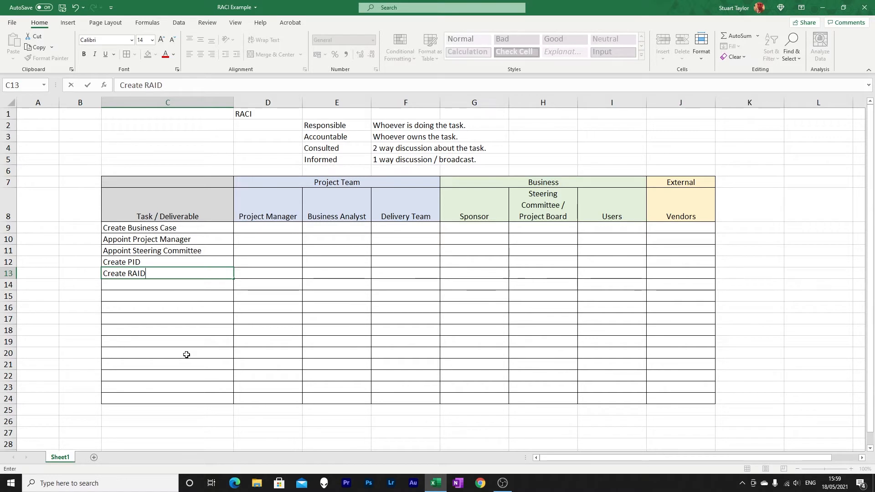
key(Return)
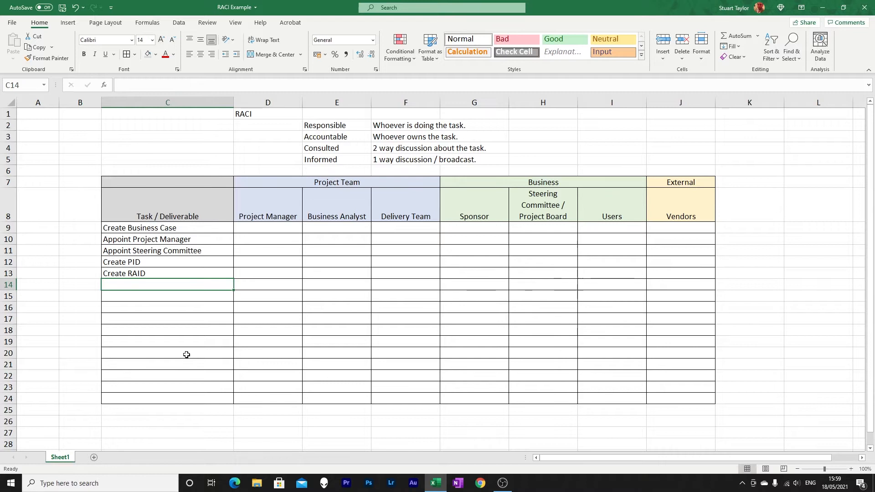
Step: Enter the task "End of Initiation Stage Gate Review" in cell C14
key(BackSpace)
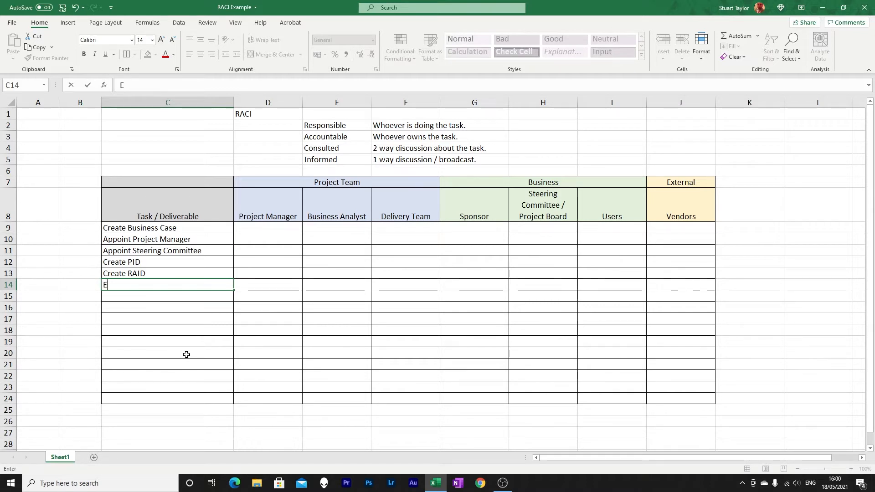
text(nd of Init)
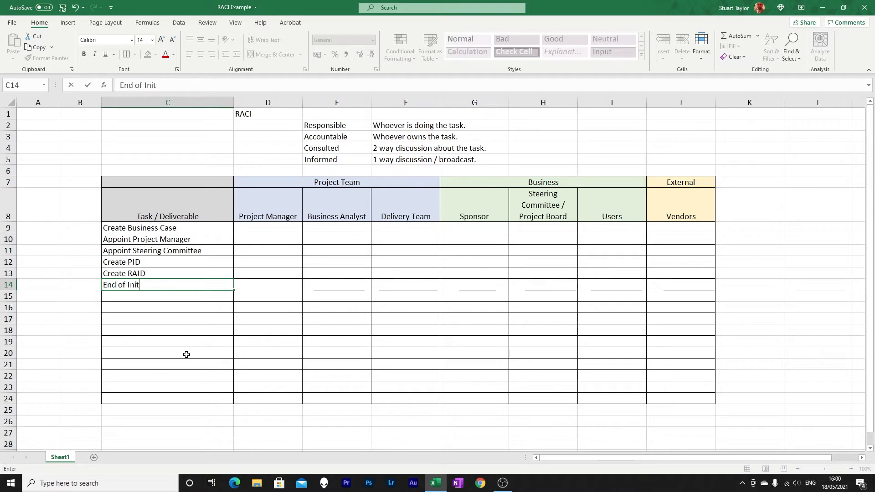
text(iation Stage Gate Review)
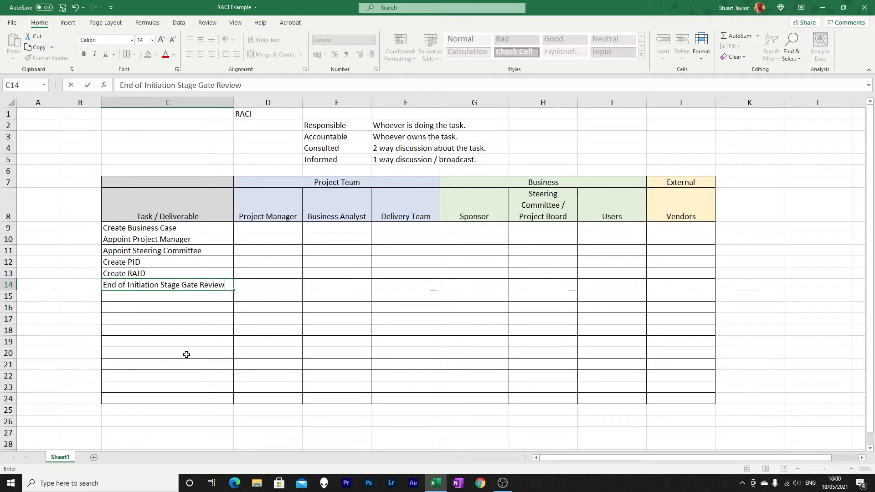
key(Return)
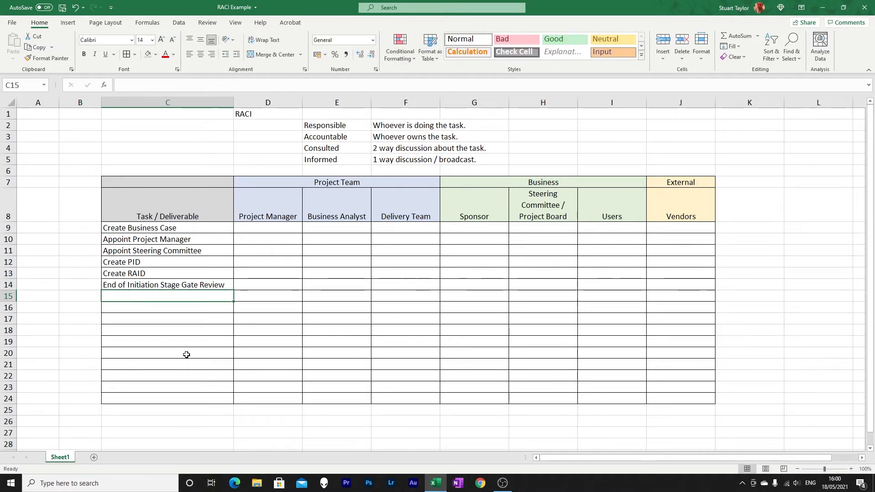
Step: Enter the tasks "Create Plan" in cell C15 and "Gather Requirements" in cell C16
text(C)
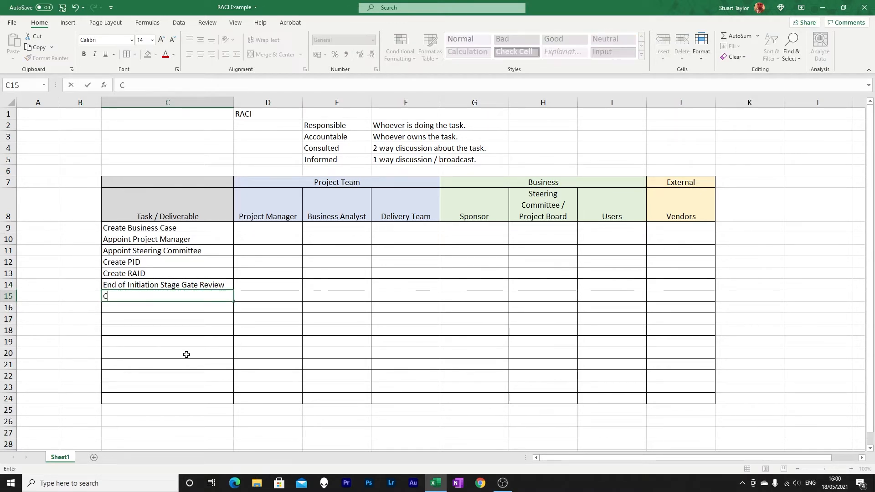
text(reate Plan)
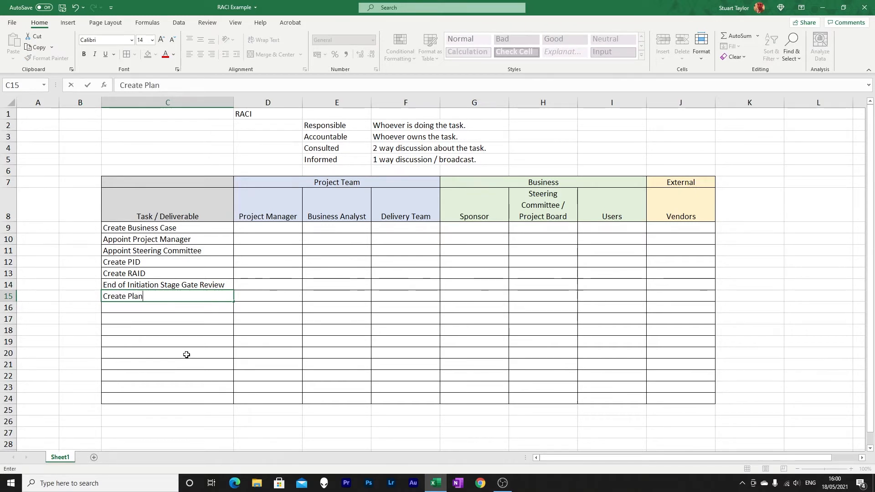
key(Return)
text(Gather )
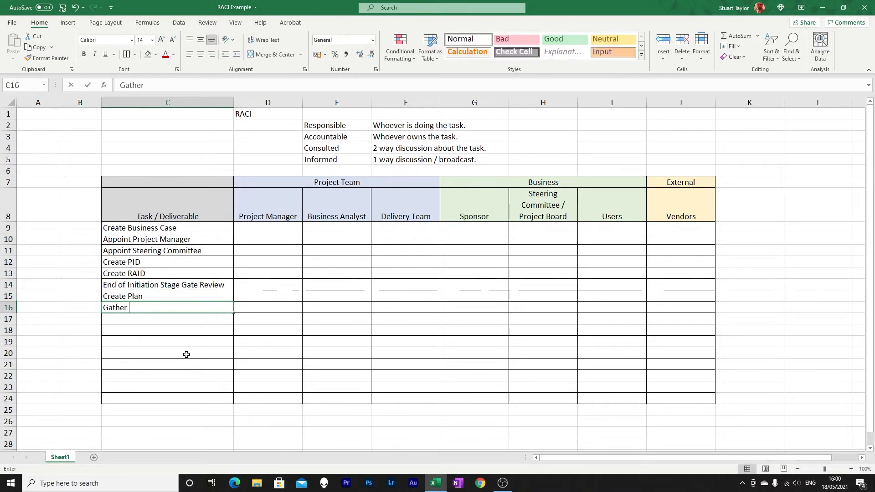
text(Requirements)
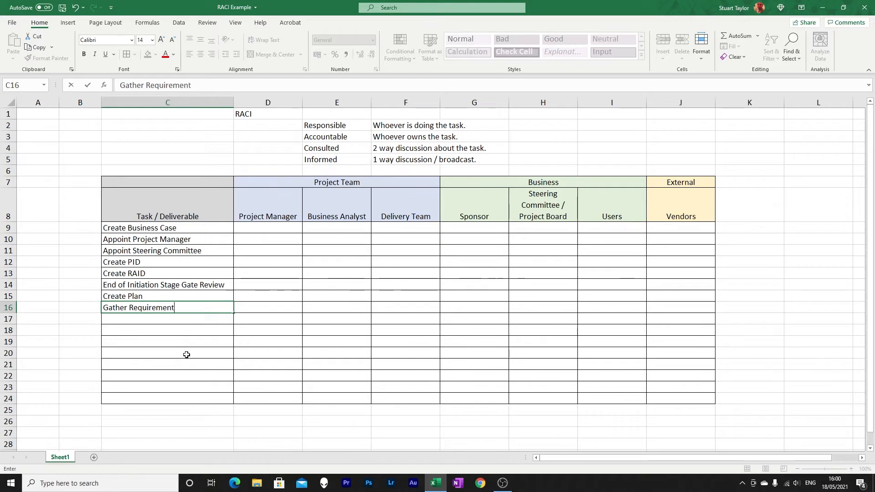
key(Return)
Step: Enter the tasks "Create Design" in cell C17 and "Define Solution" in cell C18
text(Crea)
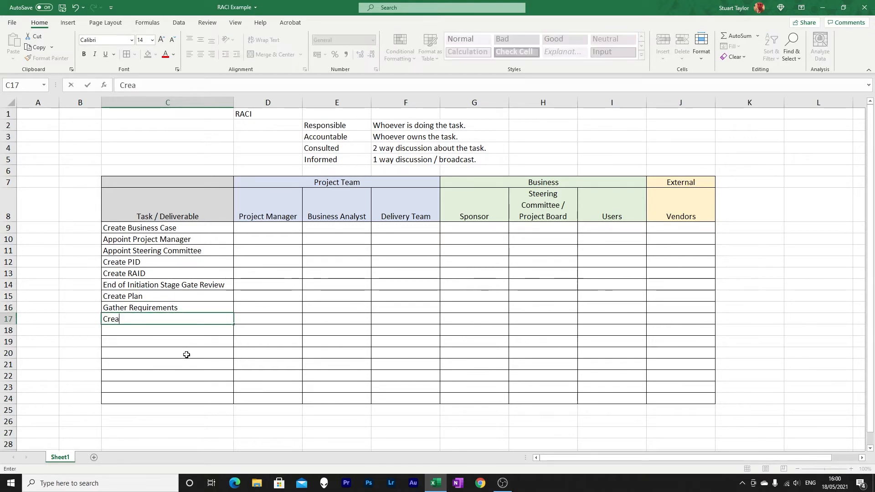
text(te Design)
key(Return)
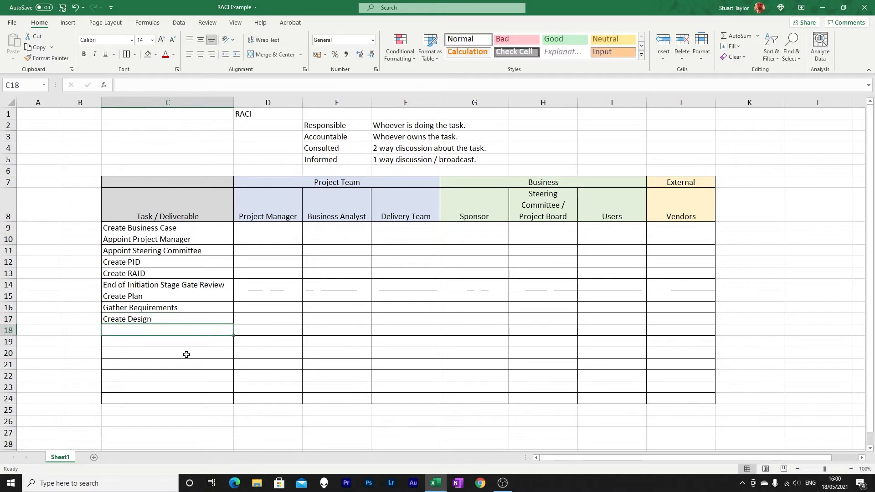
text(Define Solution)
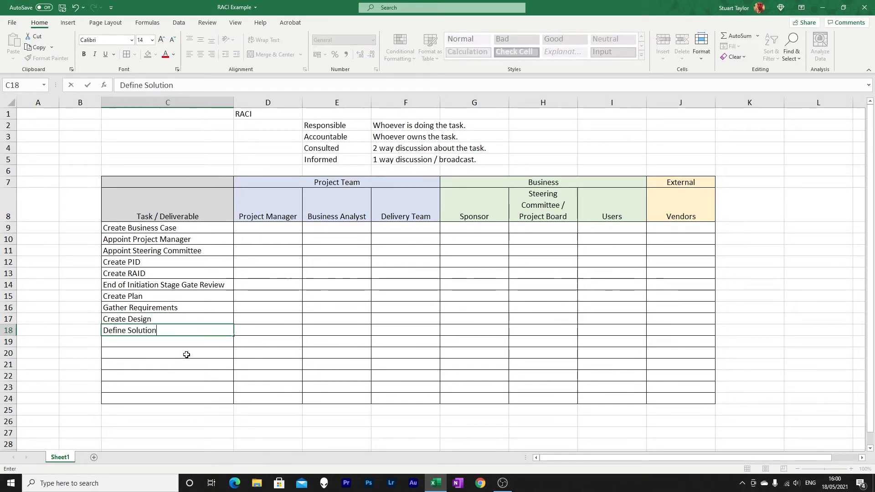
key(Return)
Step: Enter the task "Engage Vendors" in cell C19
text(Engag)
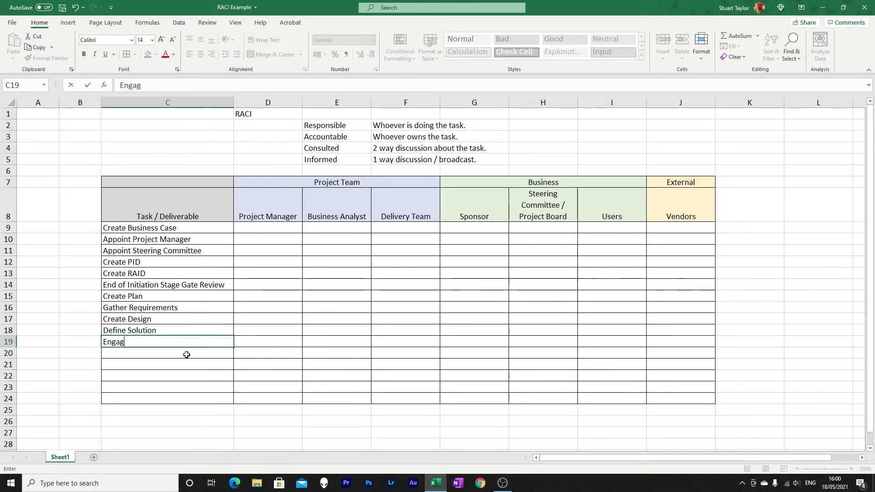
text(e Vendo)
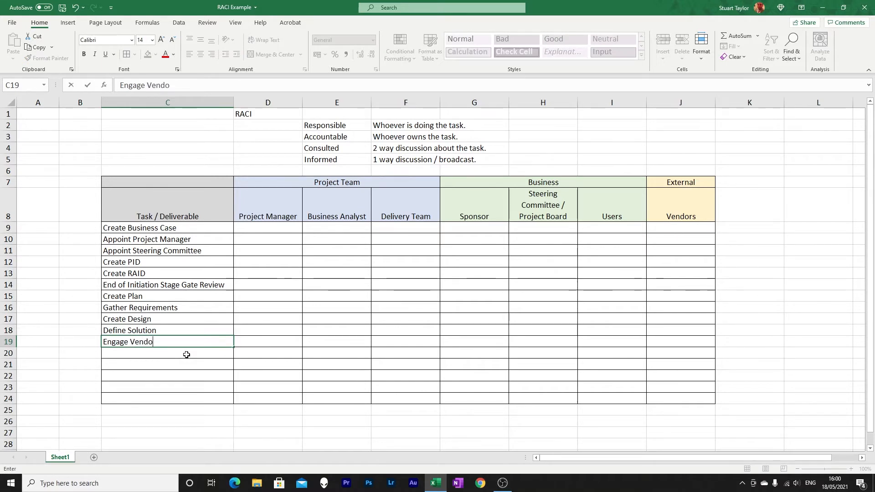
text(rs)
key(Return)
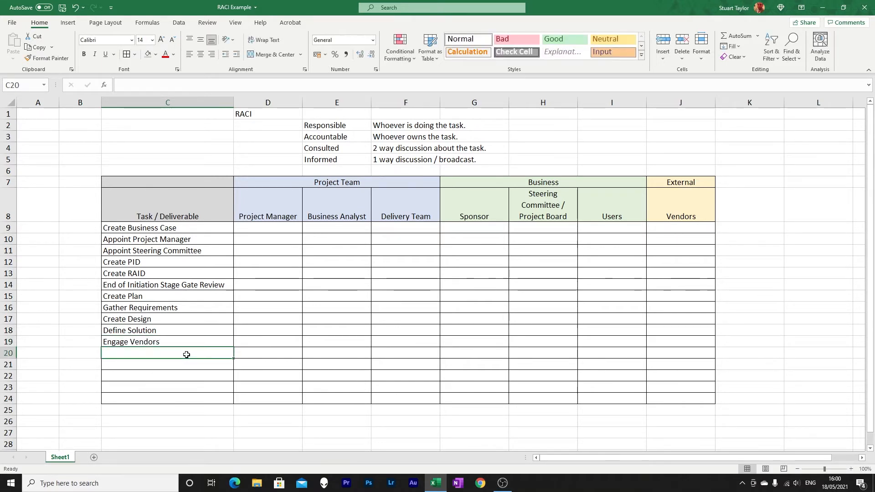
scroll(361, 336, down, 1)
scroll(362, 337, up, 1)
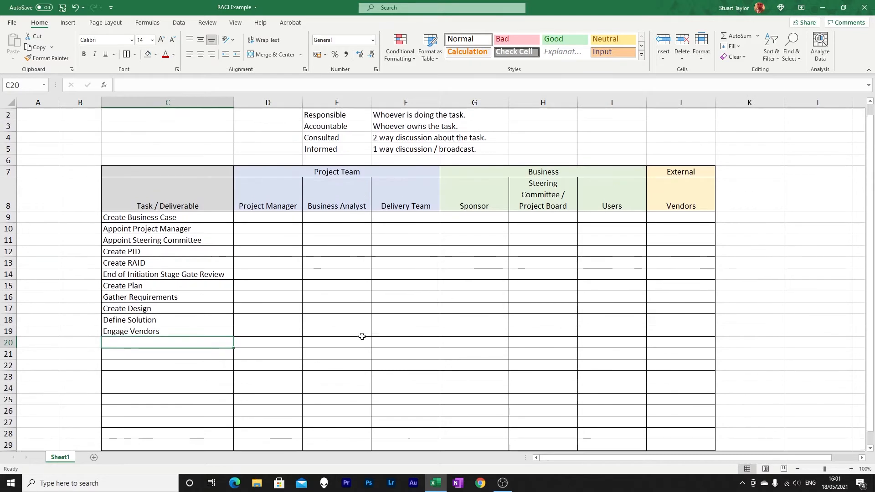
scroll(362, 336, up, 1)
scroll(362, 336, down, 2)
scroll(362, 336, up, 2)
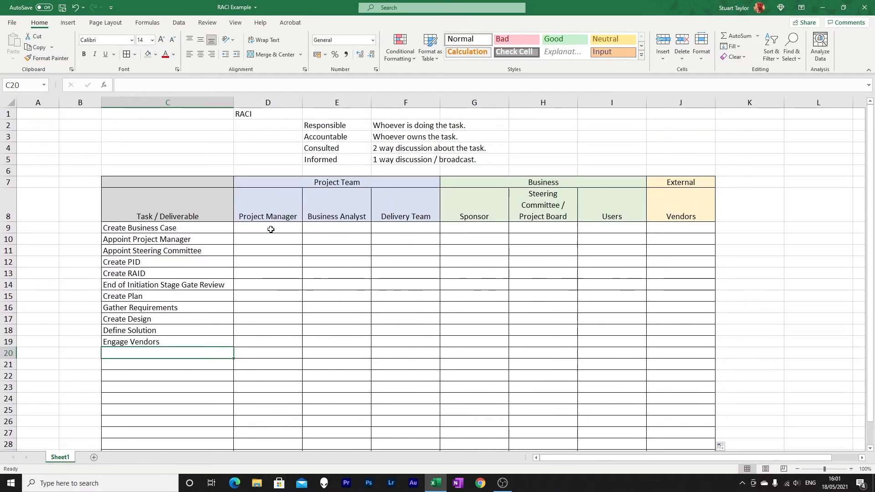
Step: Freeze the panes above row 9 so the definitions and role headings stay in place while the task list scrolls
click(9, 227)
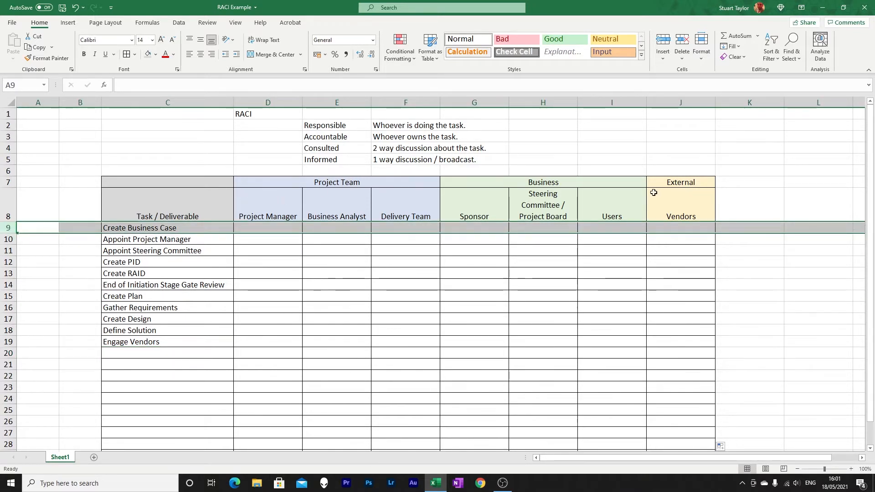
click(237, 23)
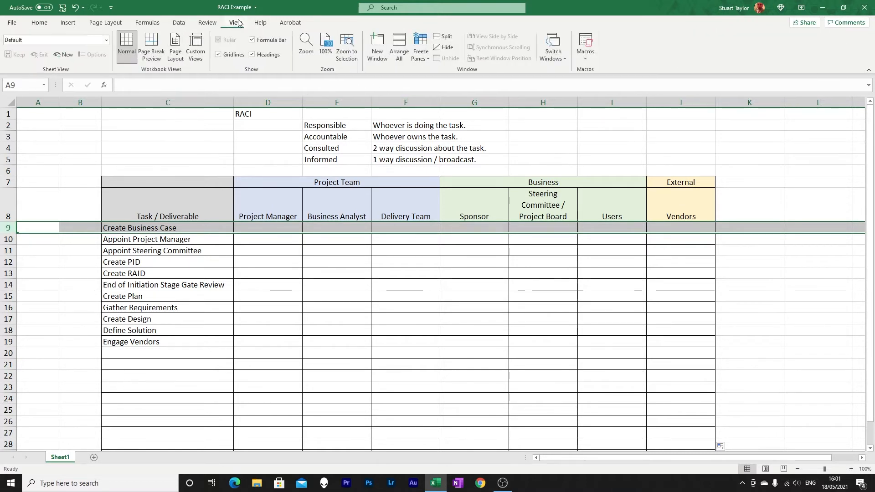
click(419, 53)
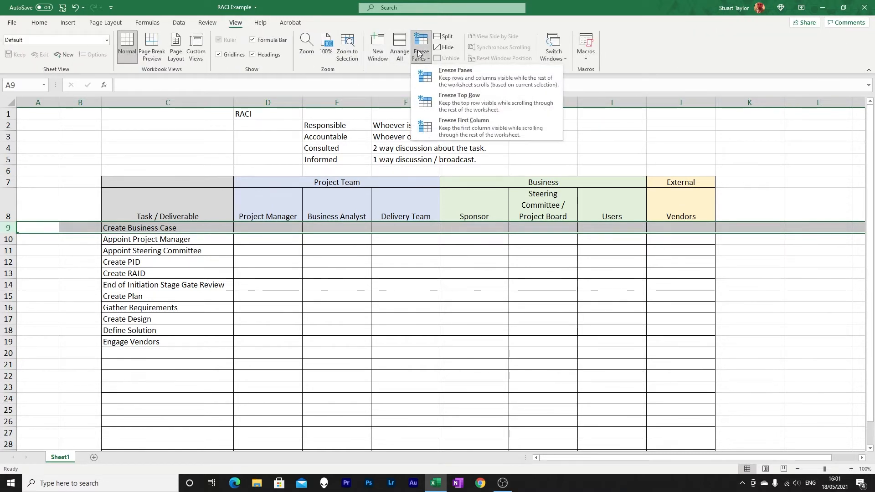
click(450, 79)
scroll(481, 274, down, 3)
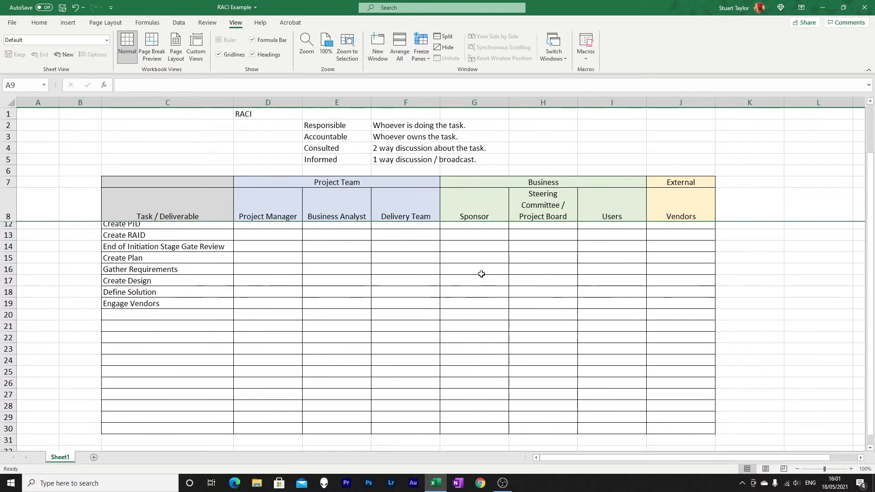
scroll(481, 274, up, 3)
scroll(482, 274, down, 4)
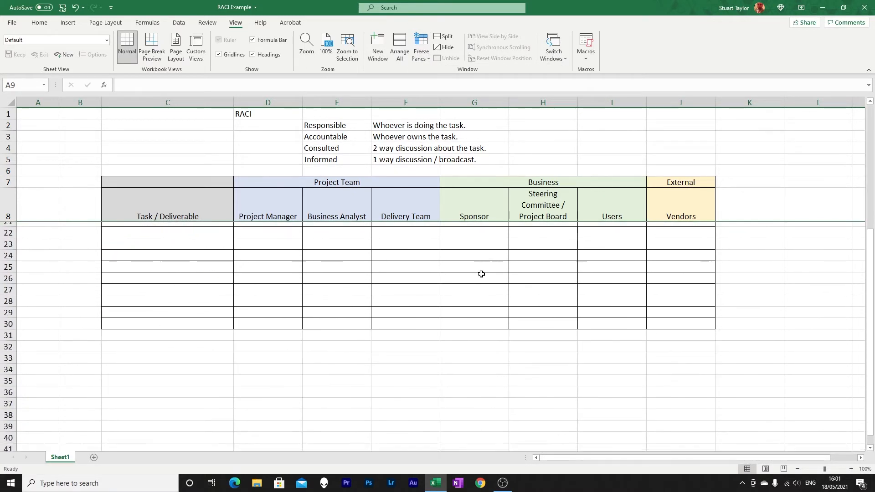
scroll(481, 274, up, 4)
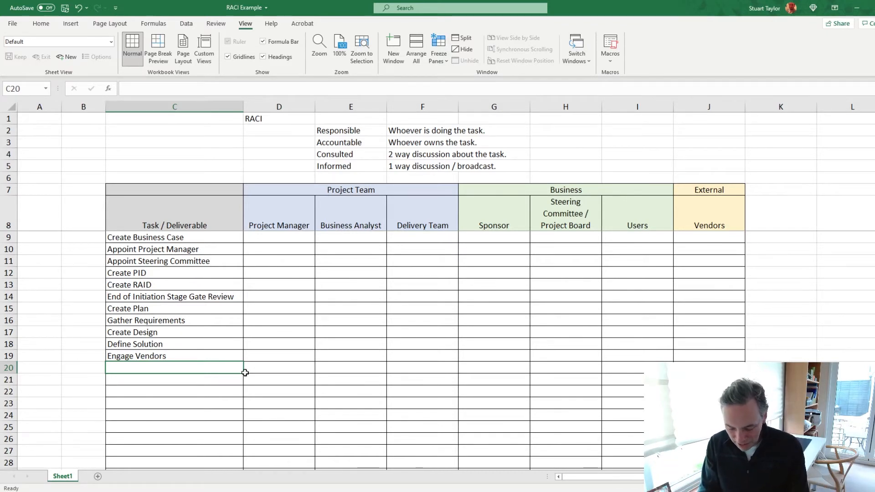
Step: Enter the tasks "Build Outputs" in cell C20 and "Test Outputs" in cell C21
text(Bu)
key(BackSpace)
key(BackSpace)
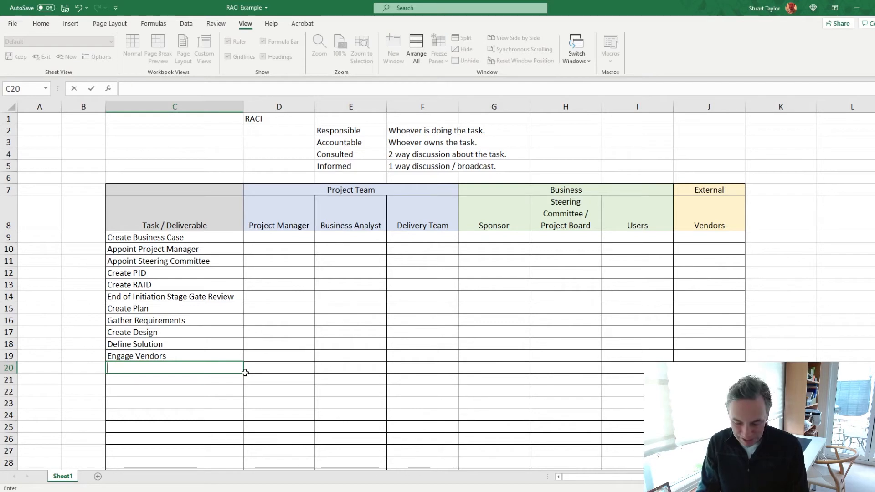
text(Build Outputs)
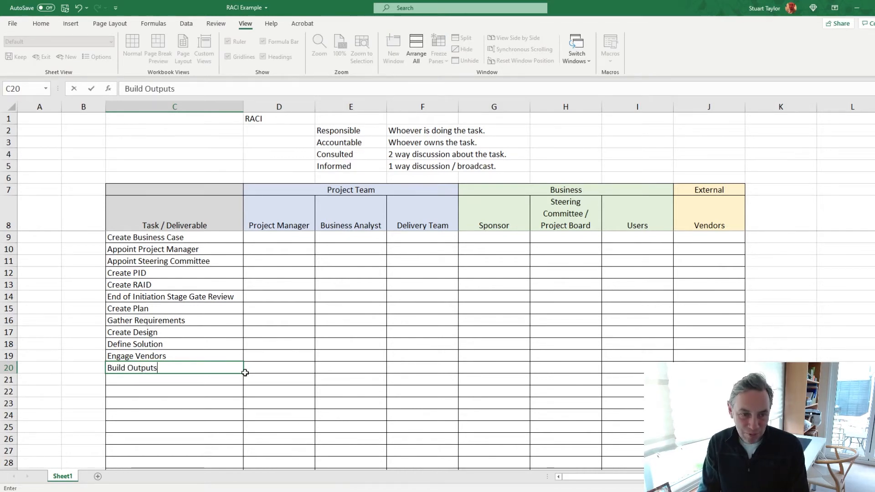
key(Return)
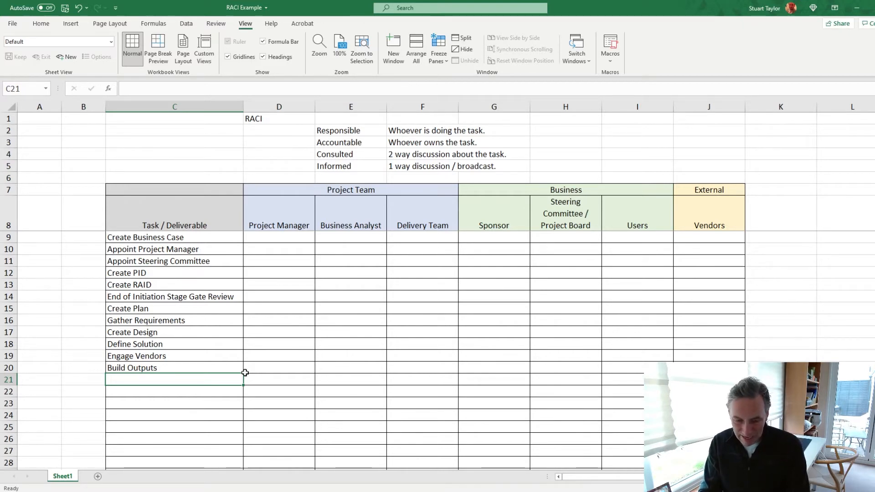
text(Test O)
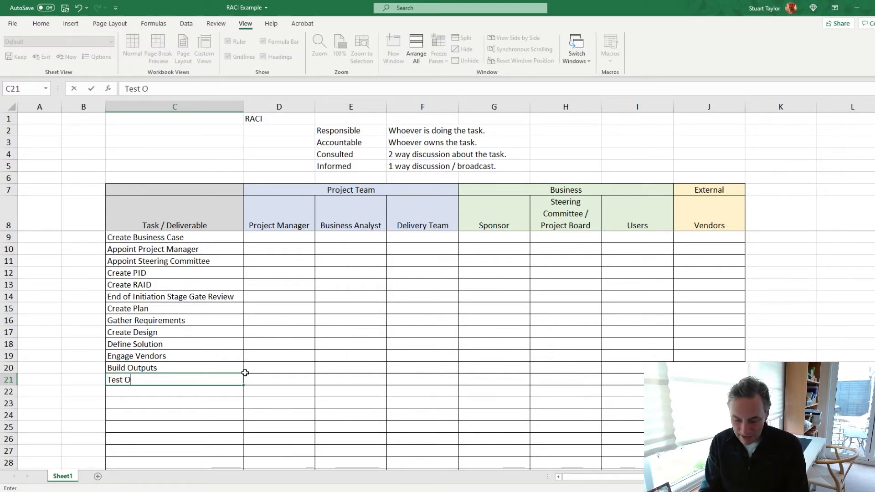
text(utputs)
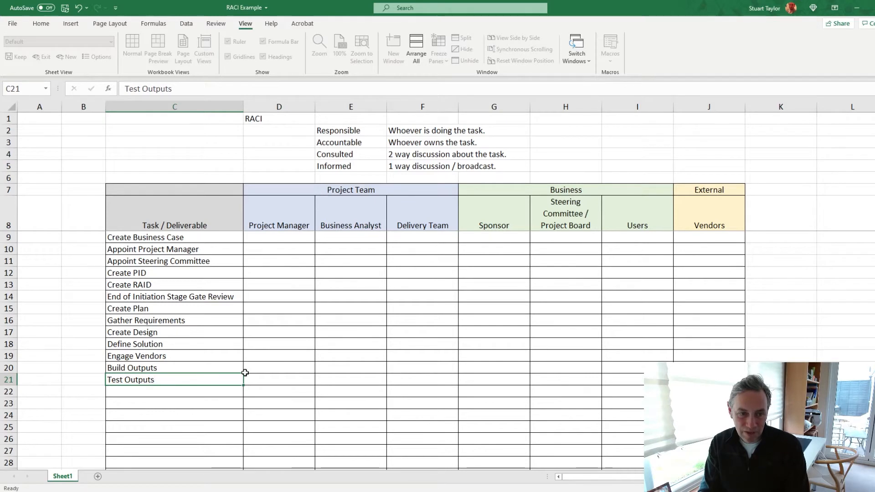
key(Return)
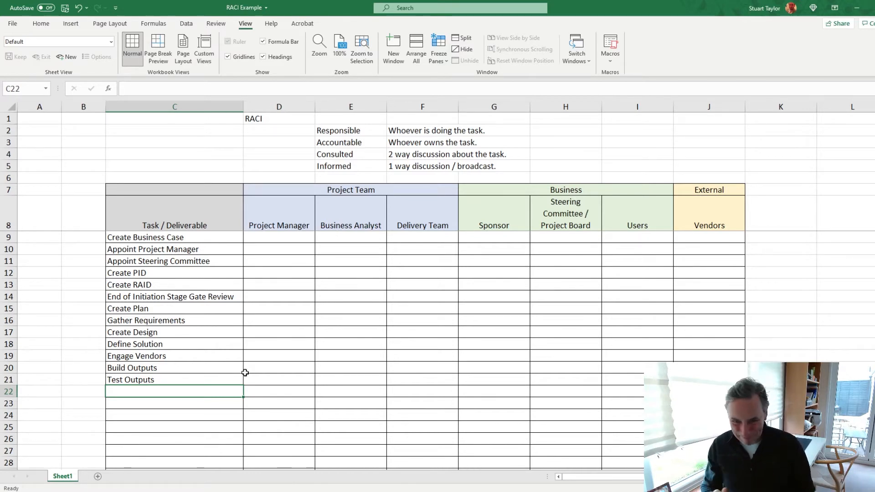
Step: Enter the tasks "Communicate the Change" in cell C22 and "Train Users" in cell C23
text(Comm)
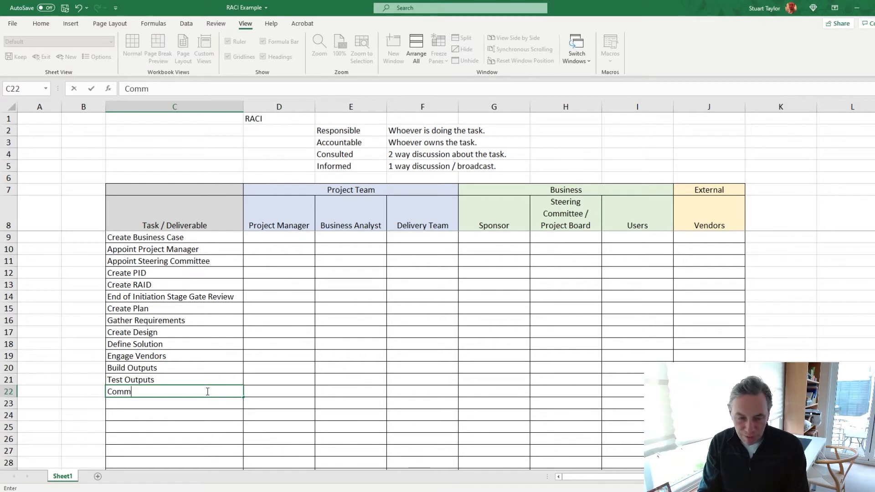
text(unicate the Change)
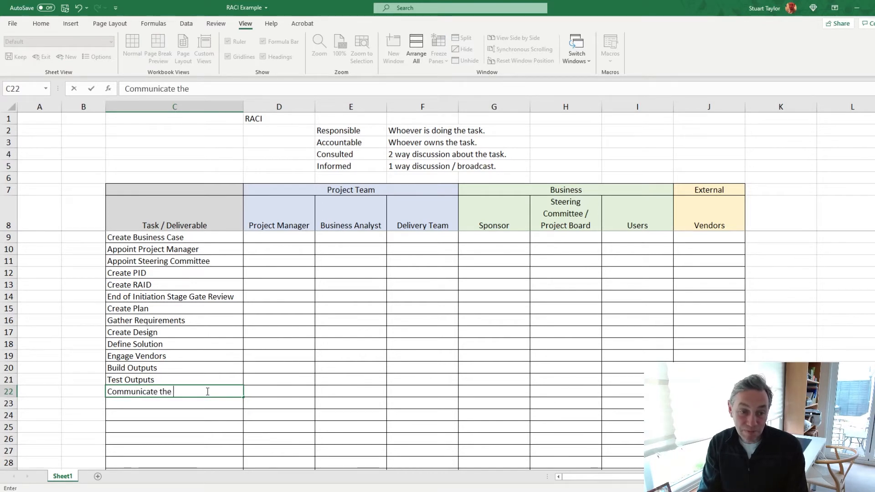
key(Return)
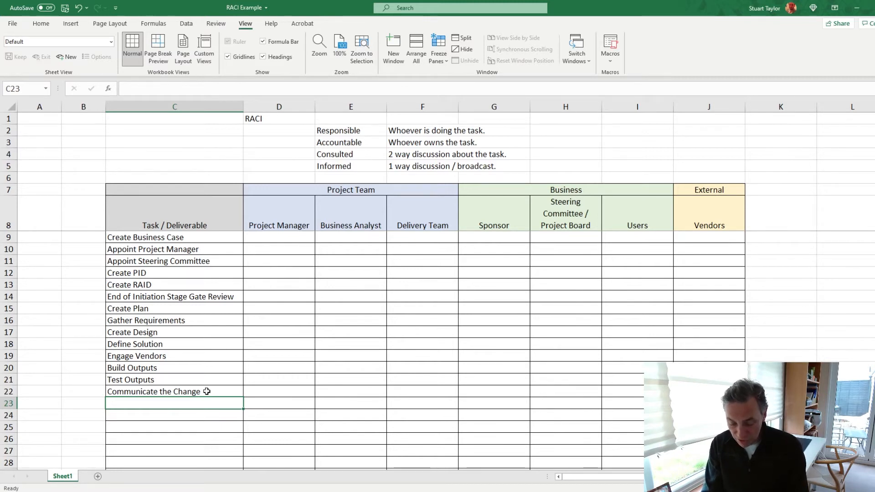
text(Train )
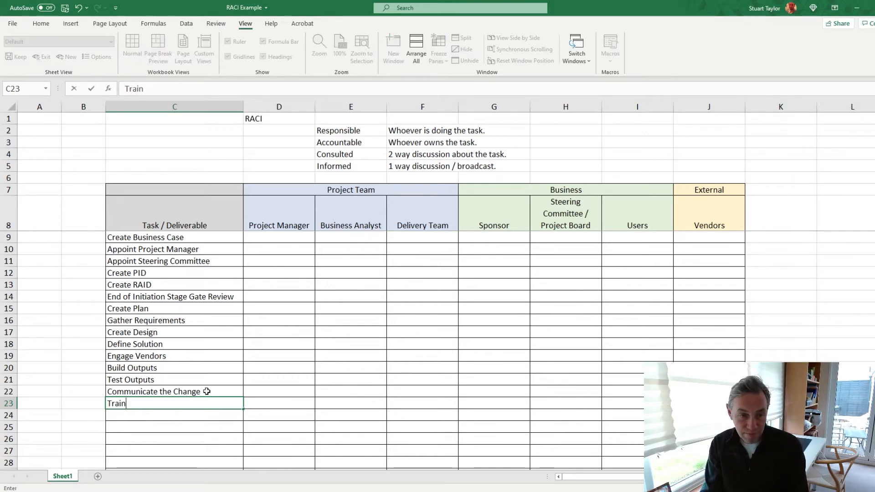
text(Users)
key(Return)
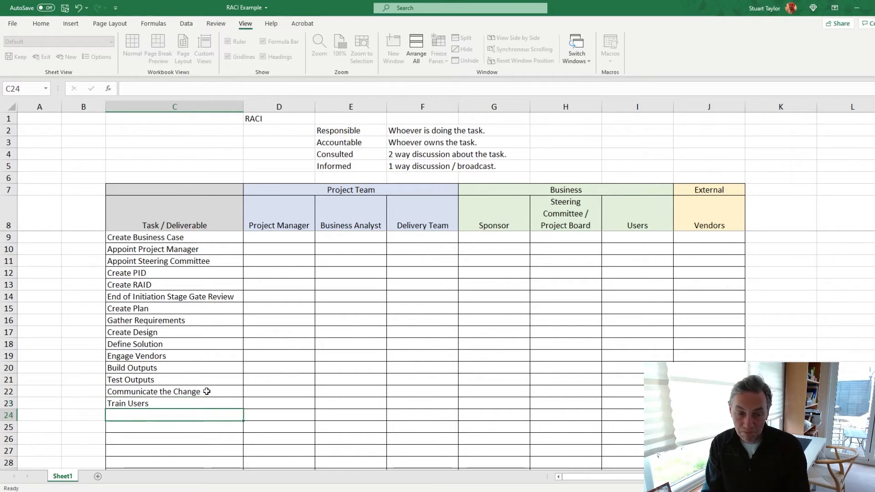
Step: Enter the tasks "Go Live Decision" in cell C24 and "Handover to BAU" in cell C25
text(Go)
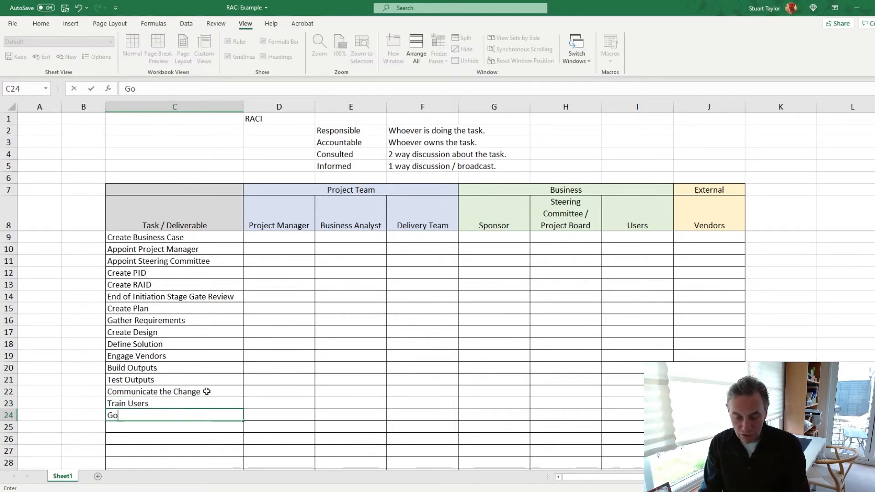
text( Live De)
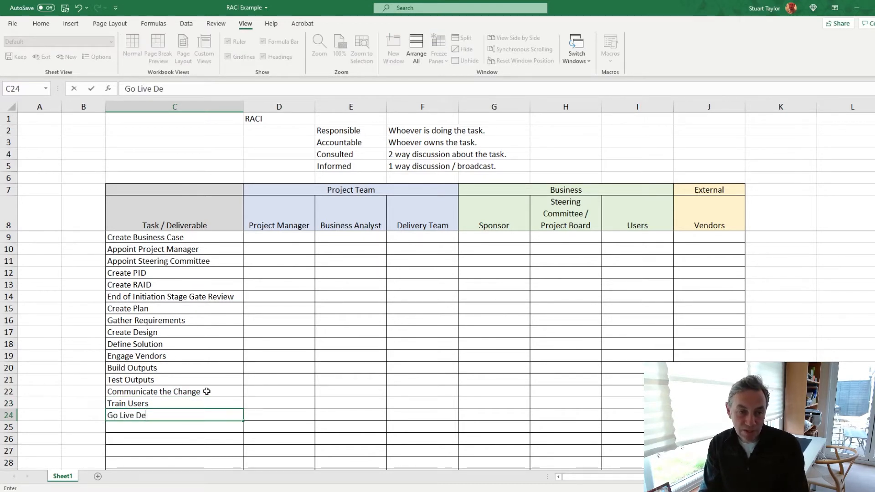
text(cision)
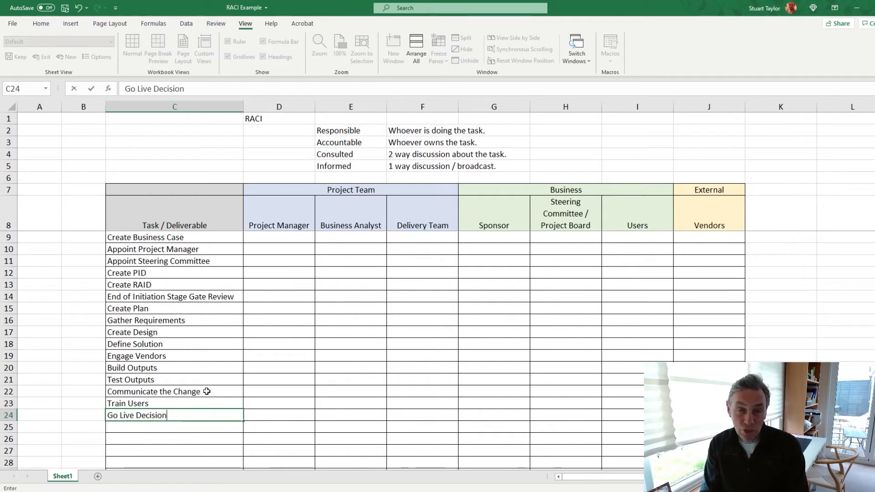
key(Return)
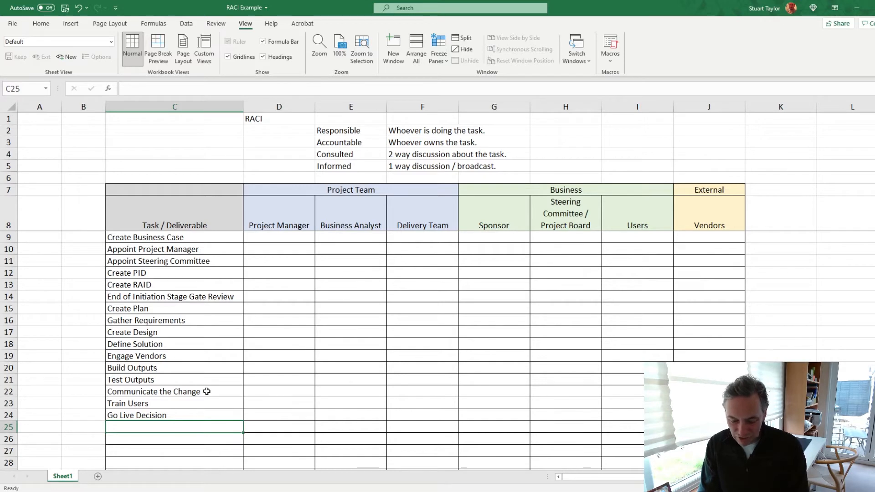
text(Hando)
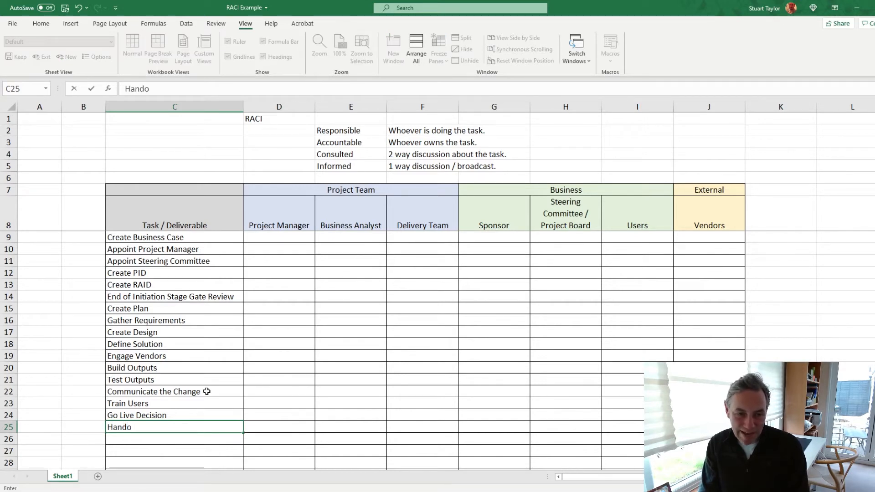
text(ver to BAU)
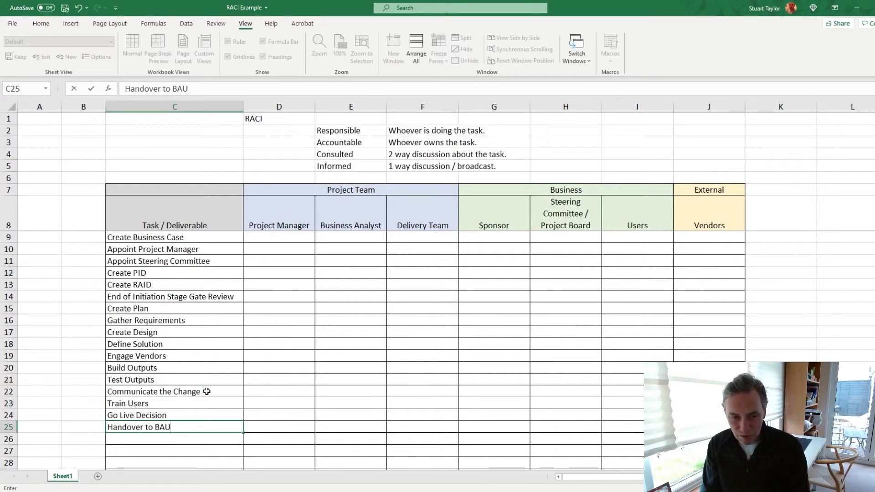
key(Return)
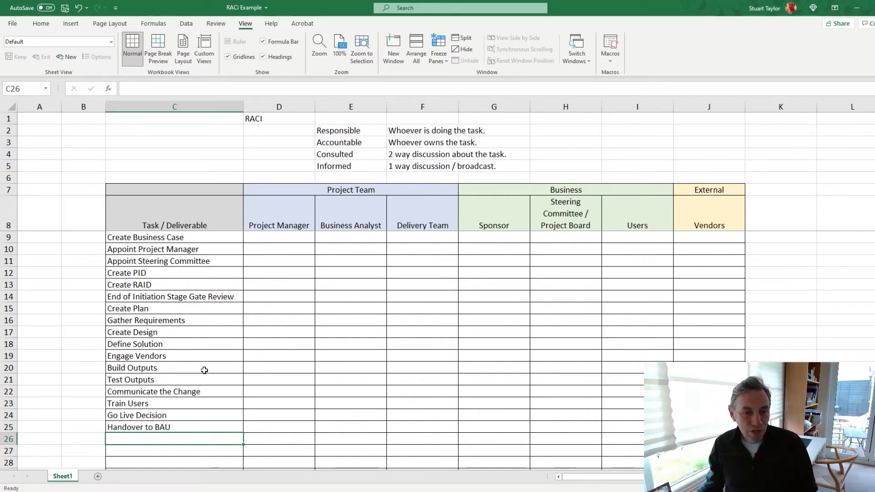
Step: Insert a row above "Build Outputs" and enter the task "End of Planning Stage Gate Review" in its cell C20
click(10, 368)
right_click(13, 371)
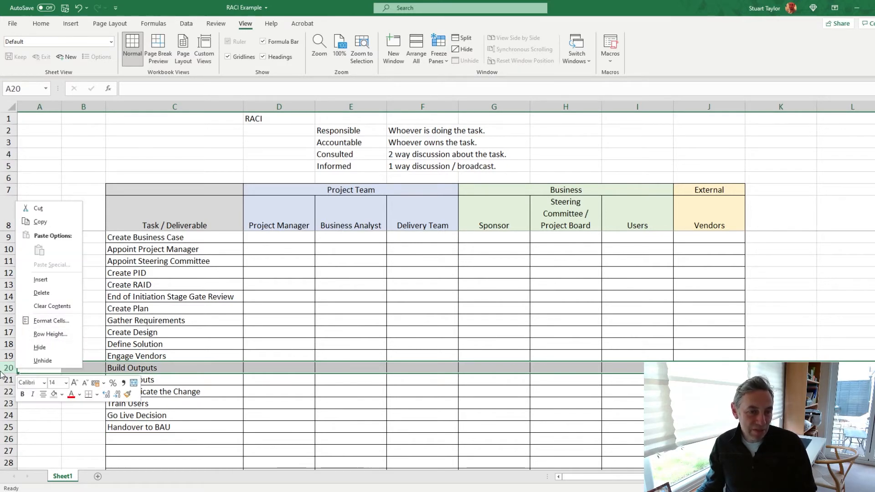
click(1, 366)
right_click(2, 366)
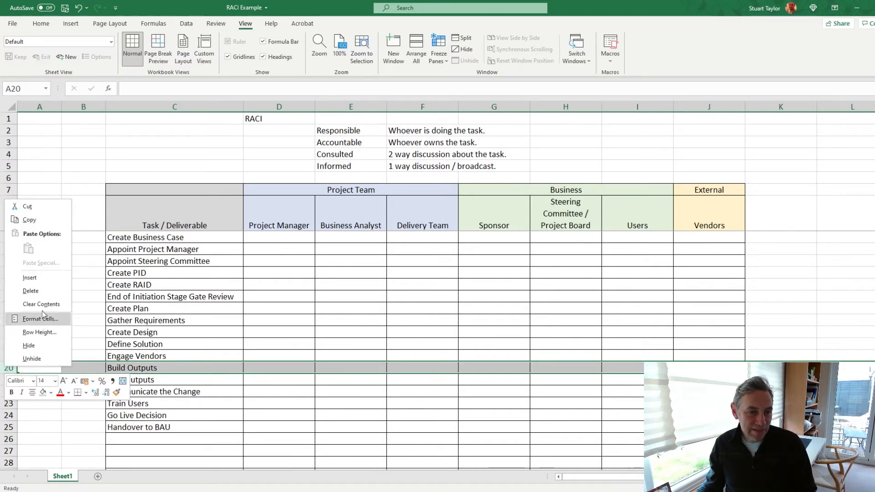
click(41, 275)
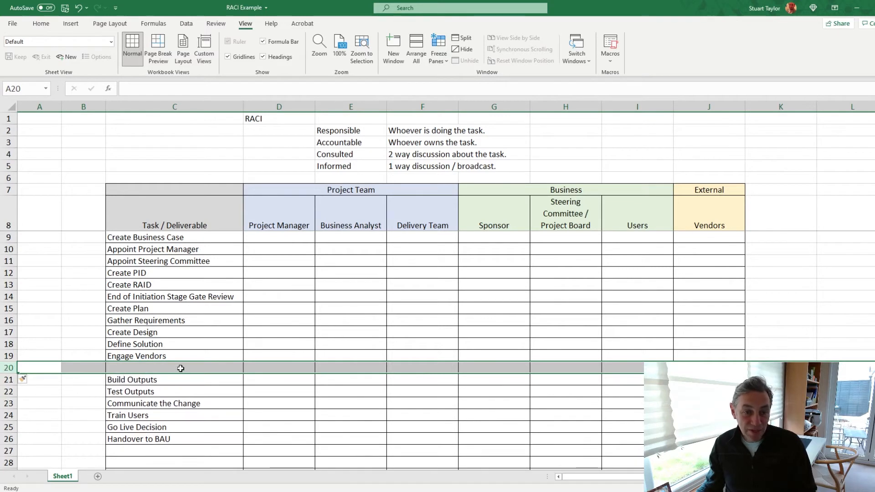
click(180, 368)
text(End)
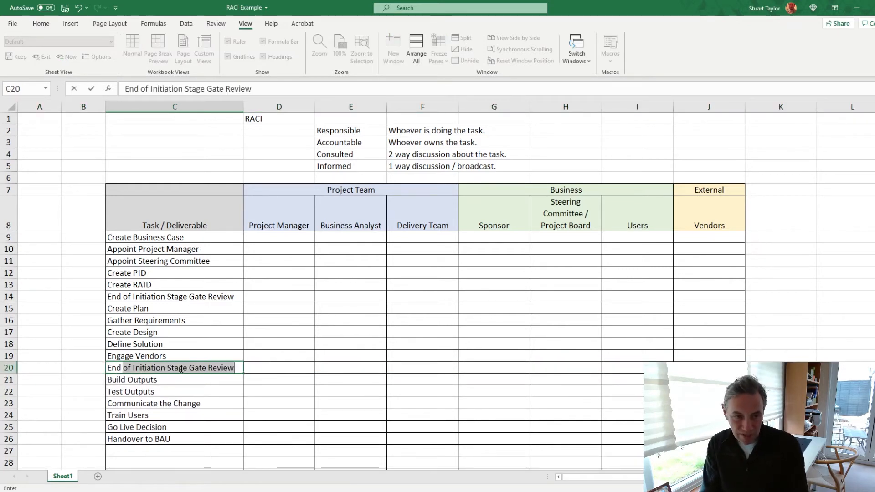
text( of Pla)
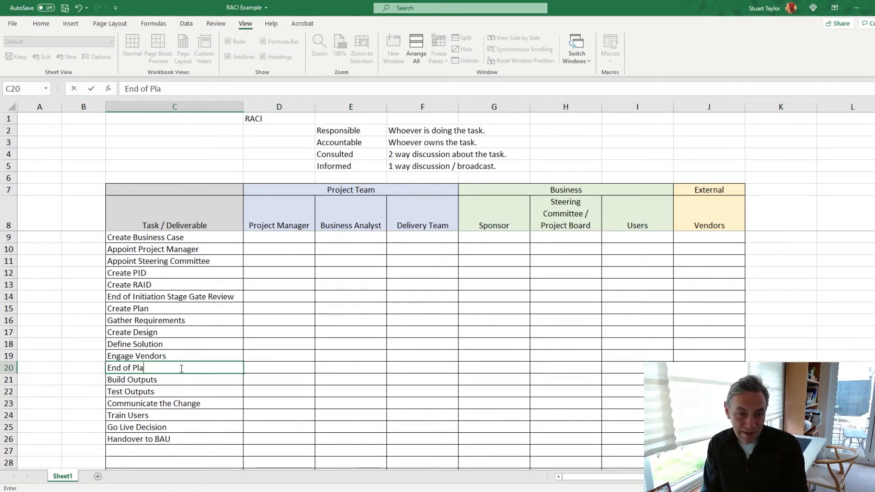
text(nning Stage)
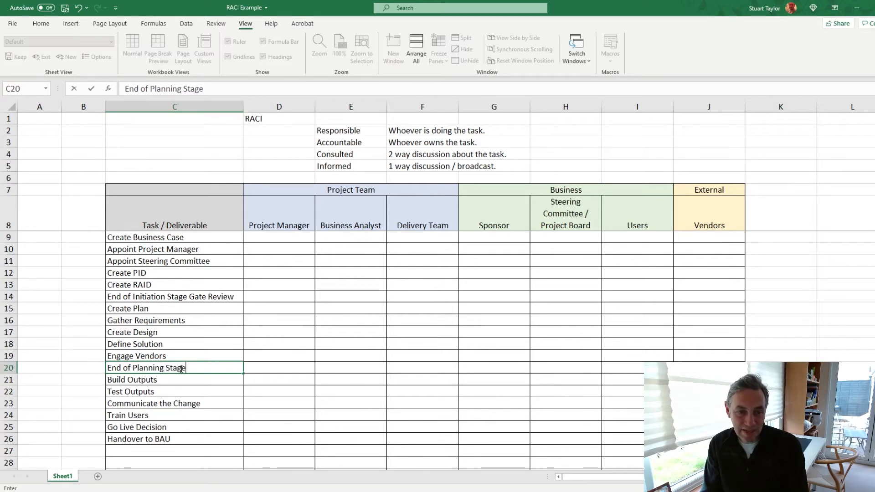
text( Gate Re)
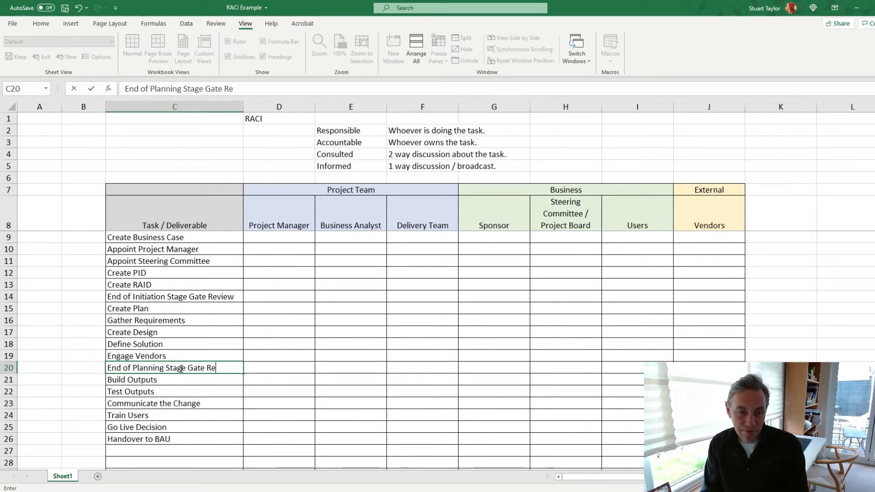
text(view)
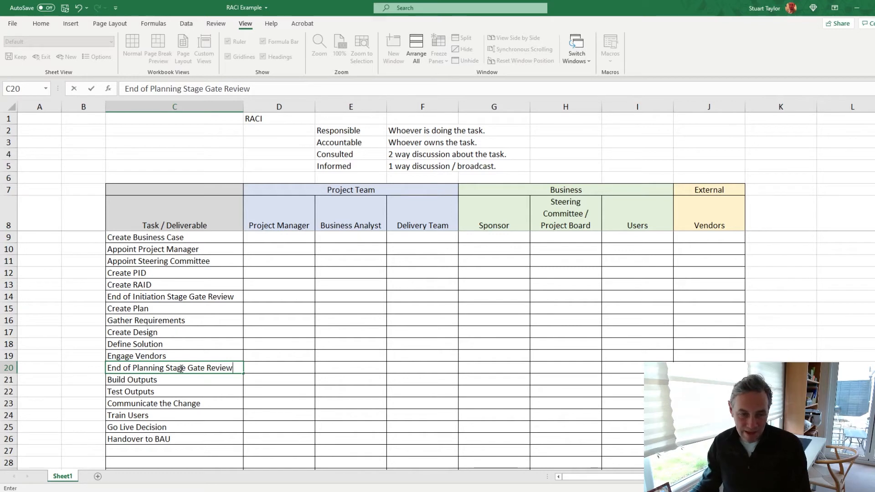
Step: Enter the task "End of Build Stage Gate Review" in cell C27
click(189, 451)
scroll(224, 423, down, 1)
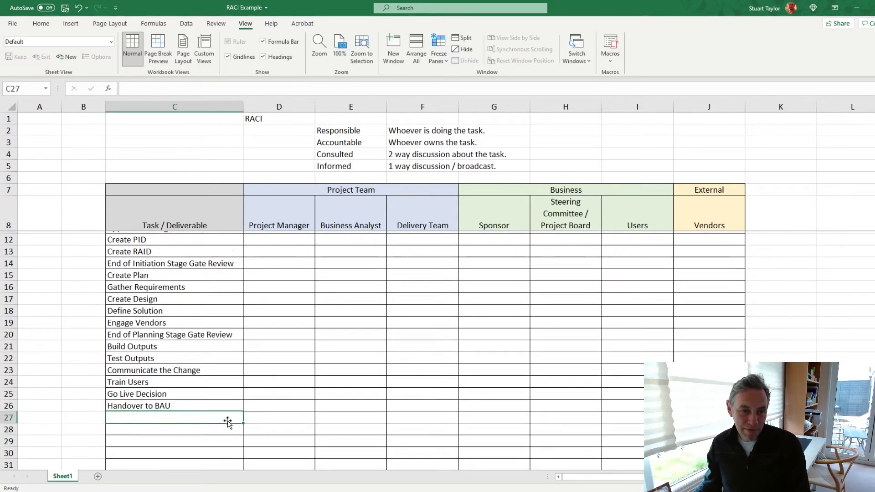
text(E)
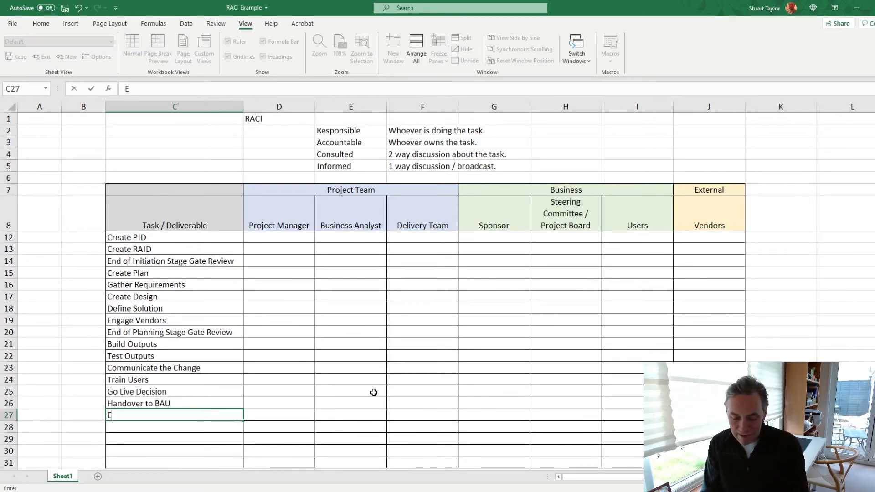
text(nd )
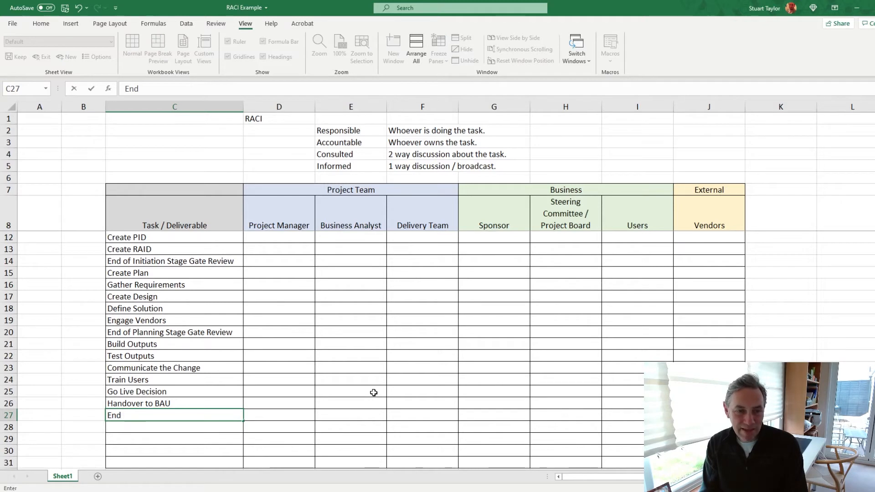
text(of Bui)
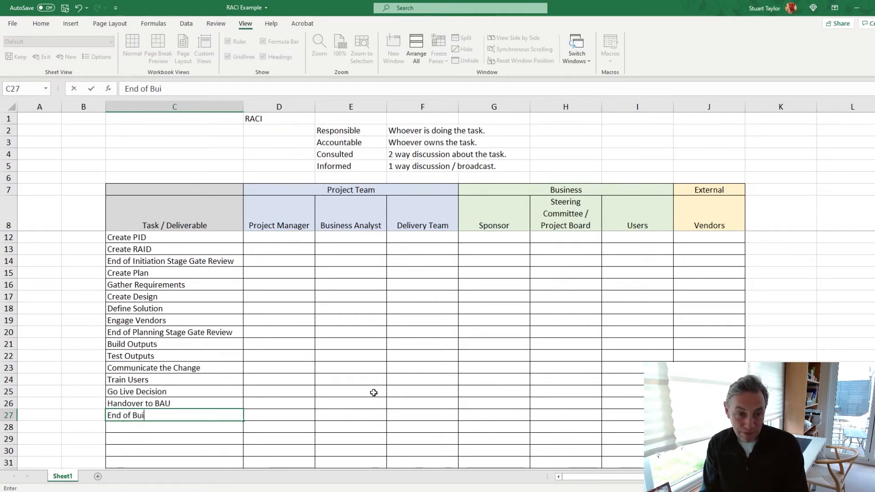
text(ld St)
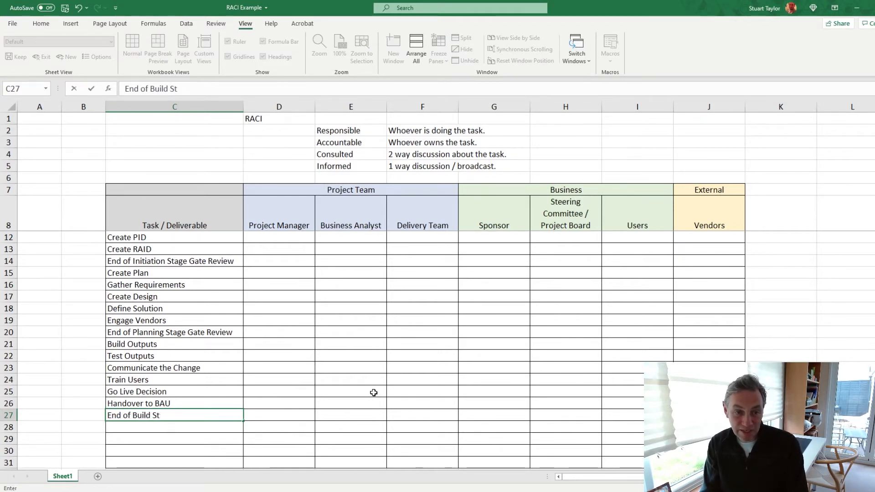
text(age Gat)
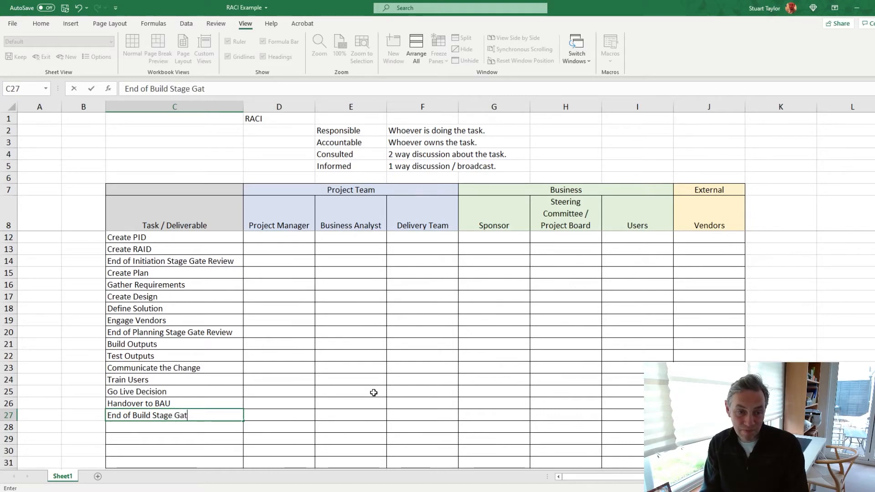
text(e Review)
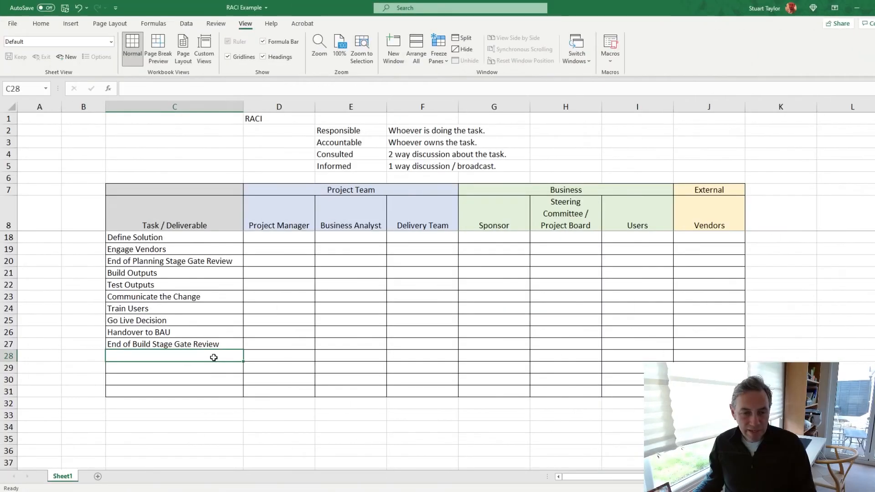
Step: Enter the task "Project Closure Report" in cell C28
scroll(214, 357, up, 2)
scroll(212, 356, down, 1)
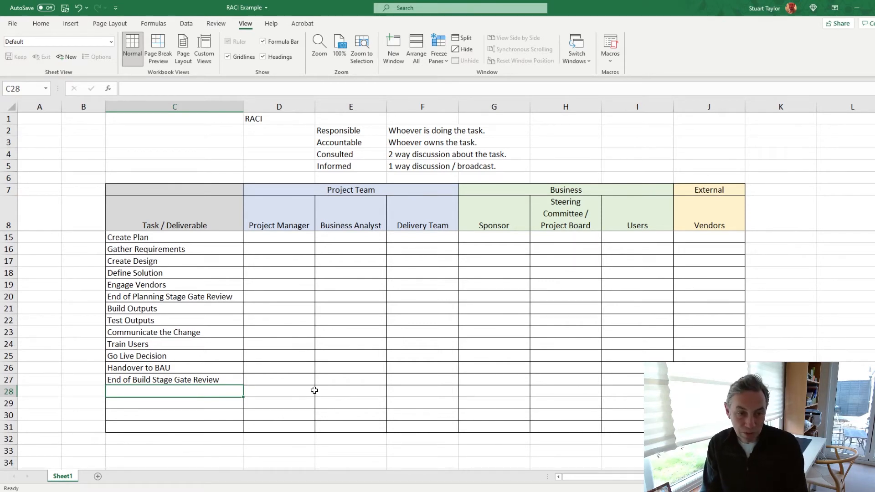
text(Project Clso)
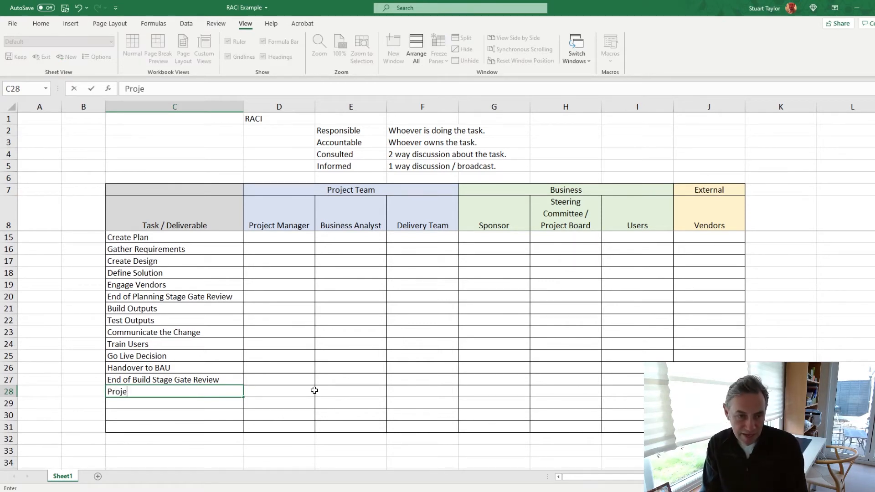
key(BackSpace)
key(BackSpace)
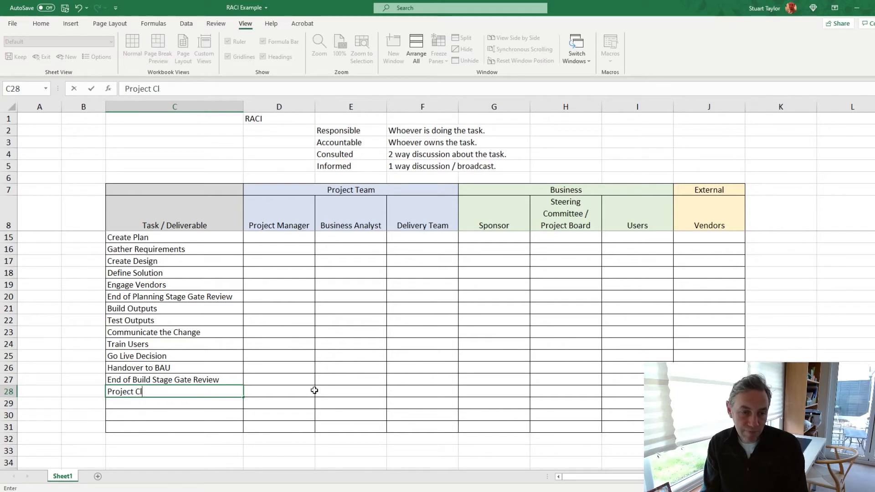
text(osure Report)
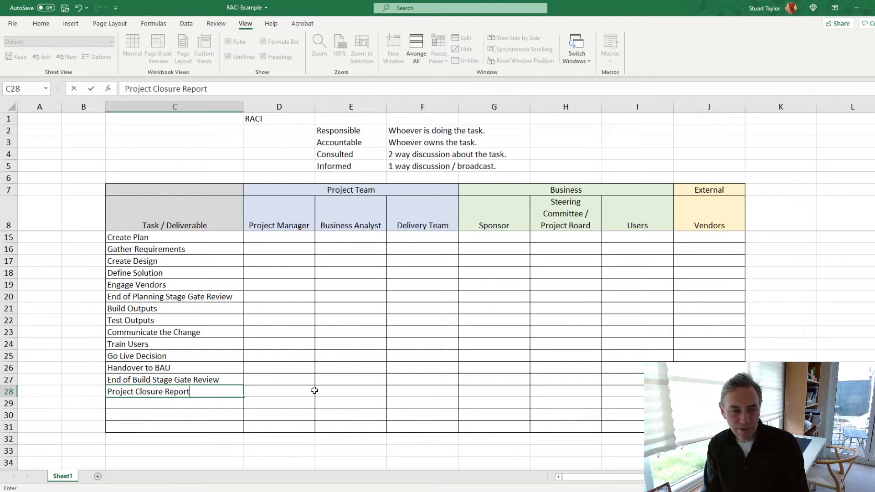
key(Return)
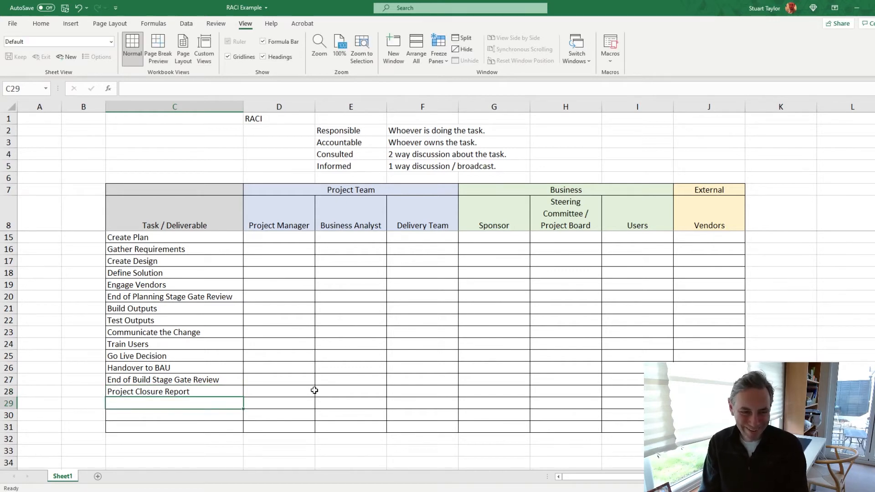
Step: Enter the task "Lessons Learned Log Completed" in cell C29
text(L)
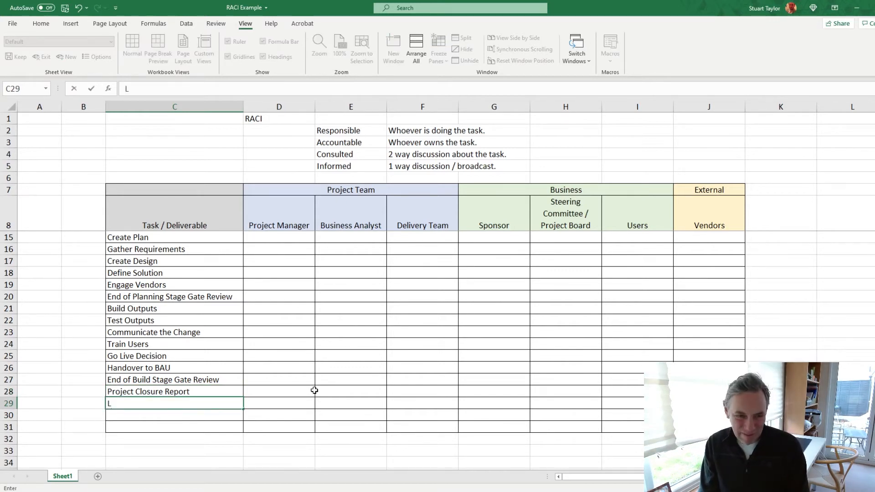
text(essons Le)
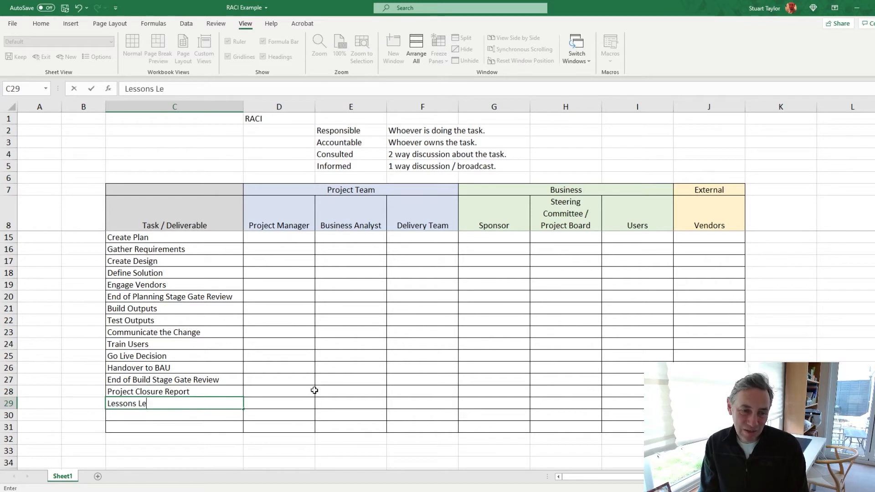
text(arned Log )
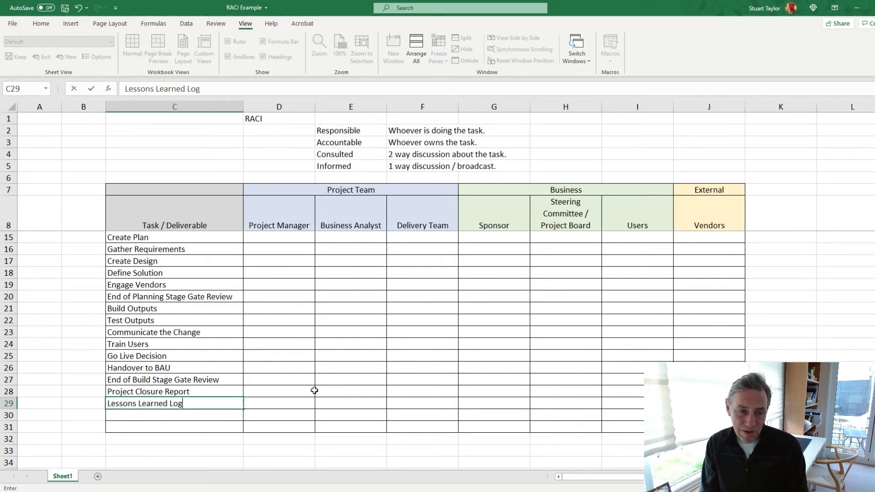
text(Complet)
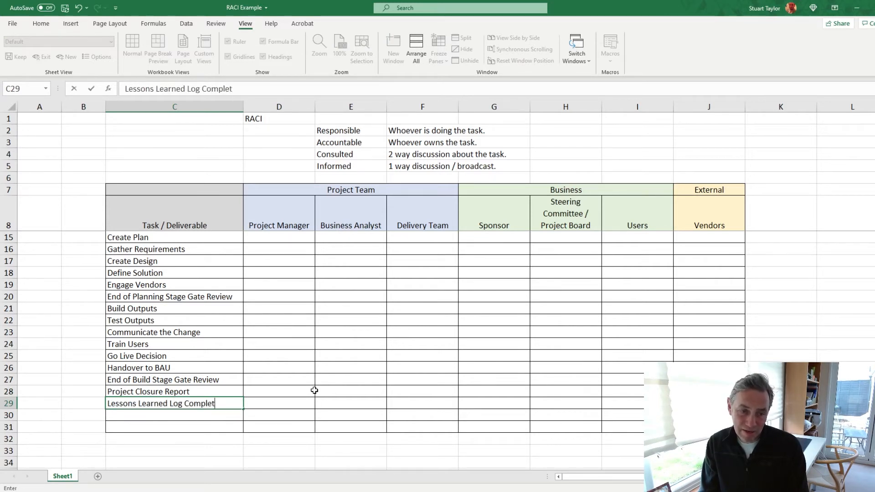
text(ed)
key(Return)
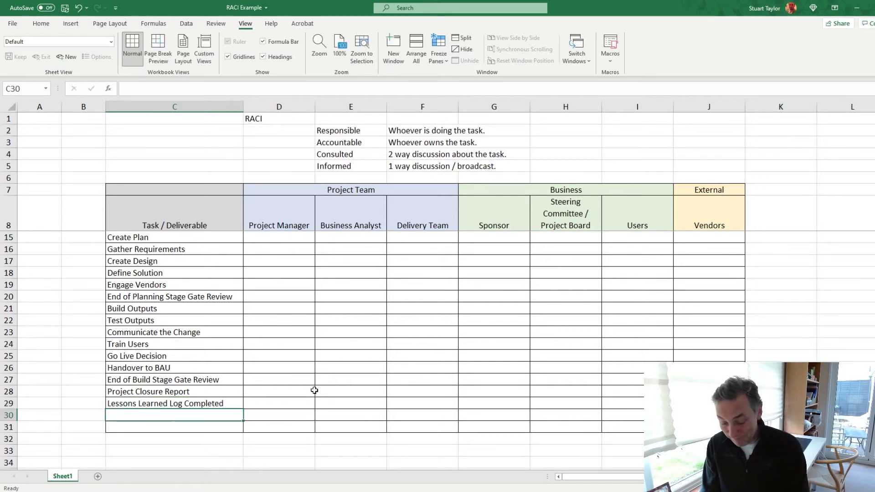
Step: Enter the task "Open Risks and Issues Closed or Transferred" in cell C30 and widen column C to fit it
text(Ris)
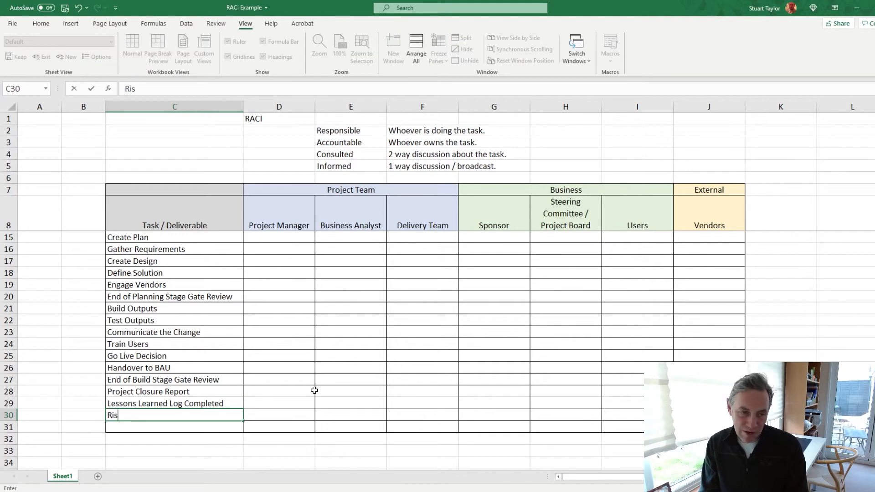
key(BackSpace)
key(BackSpace)
key(BackSpace)
text(Ope)
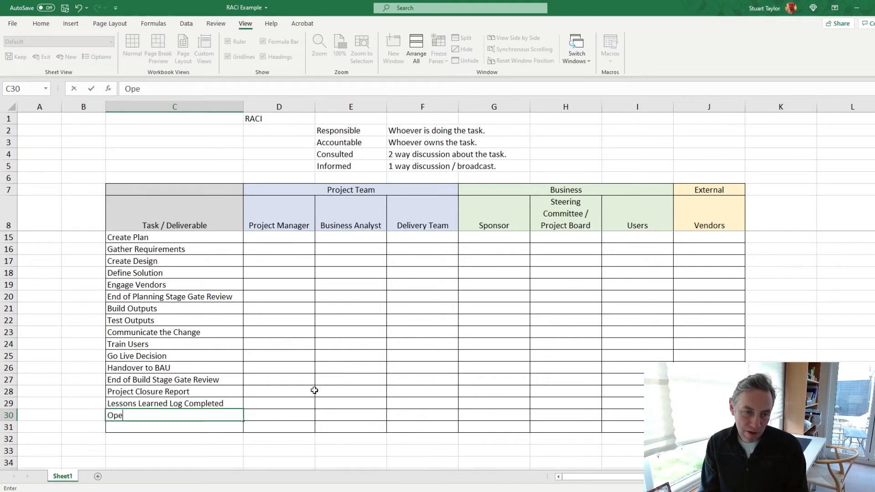
text(n Risks an)
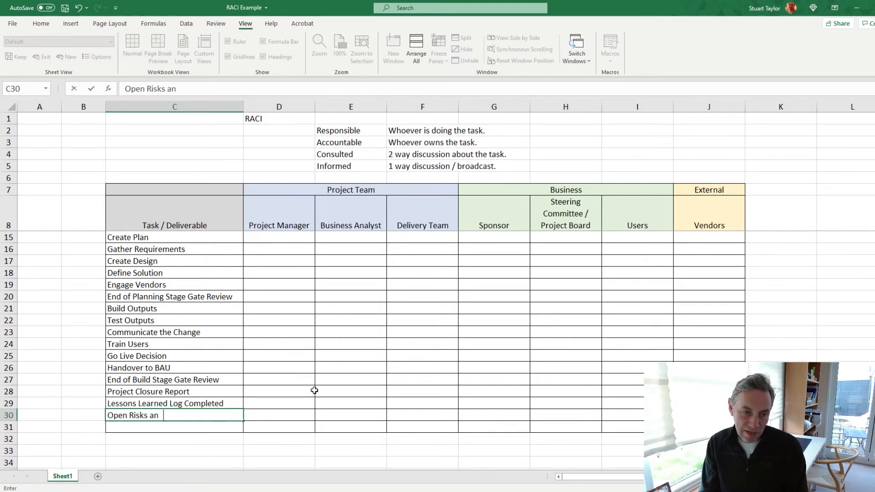
text(d Issues Clos)
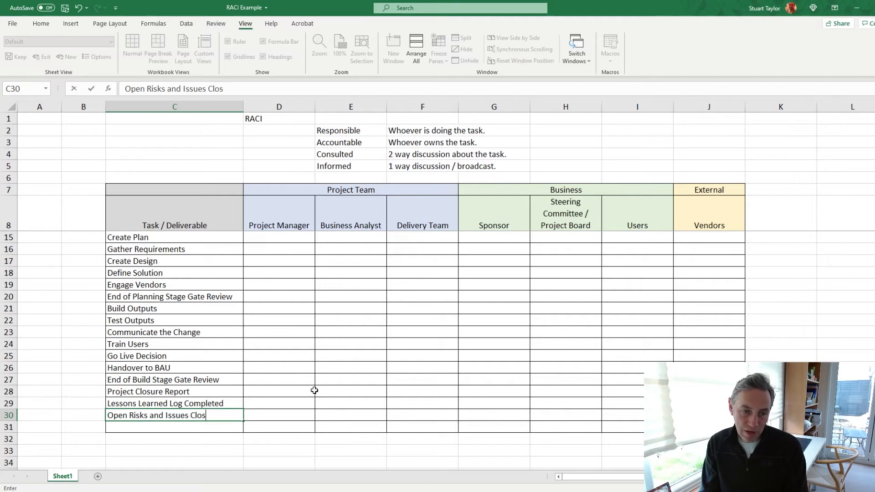
text(ed or Tra)
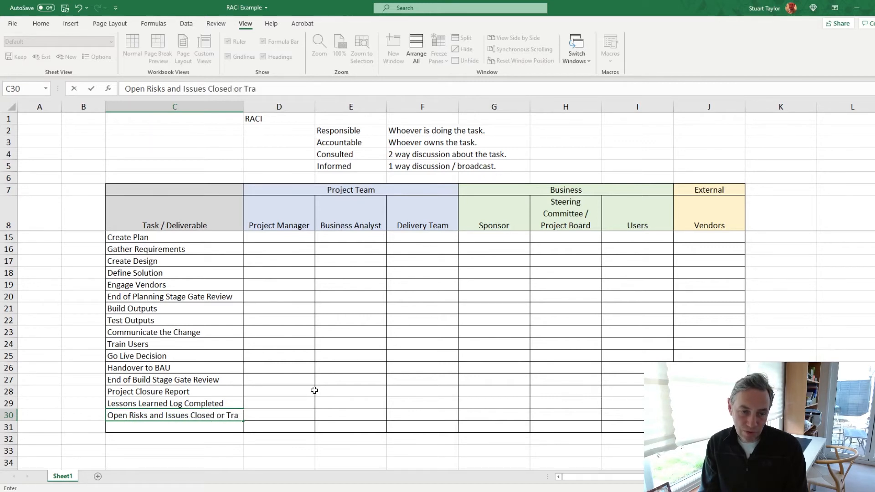
text(nsferred)
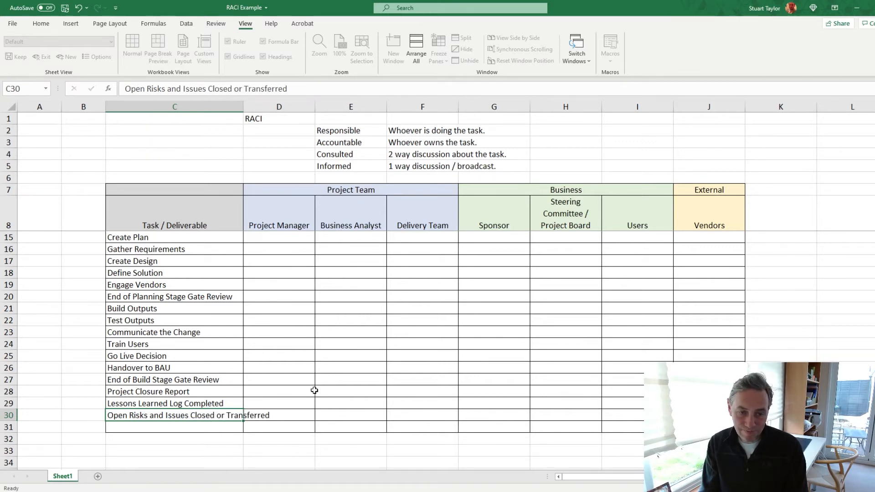
key(Return)
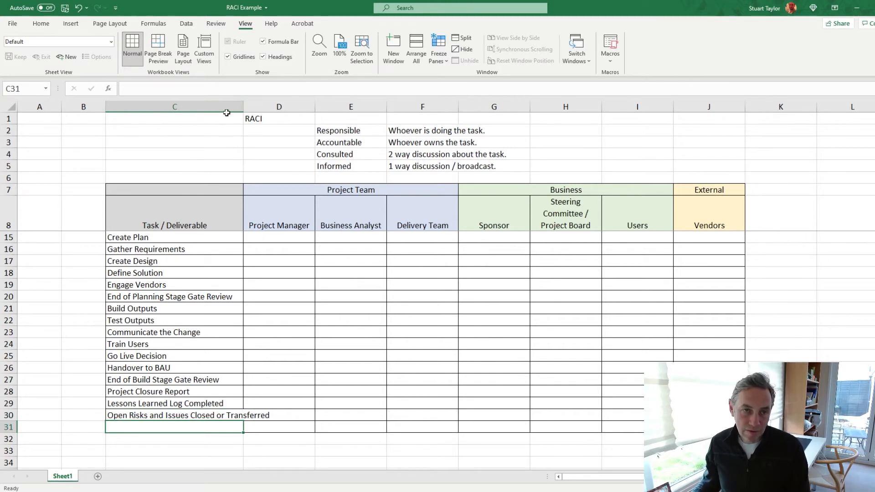
drag(243, 106, 273, 106)
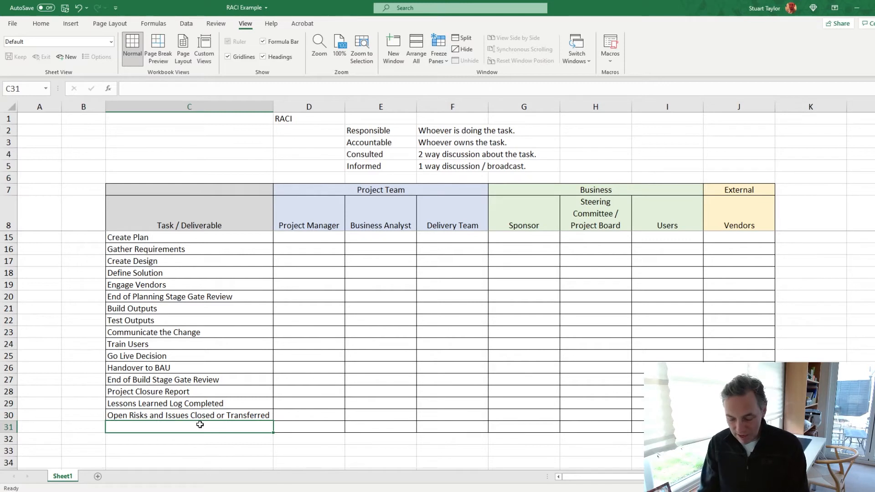
Step: Enter the task "Release the Team" in cell C31 and extend the grid borders over the two rows below, C32:J33
text(Rel)
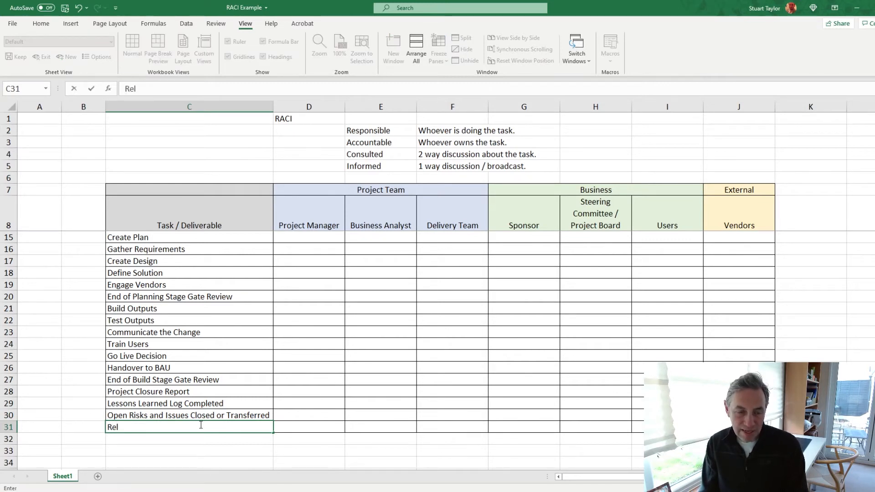
text(ease the T)
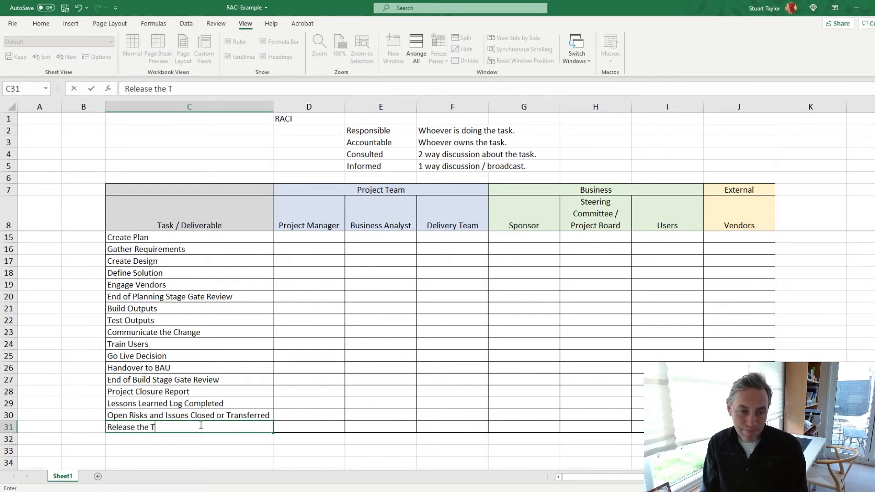
text(eam)
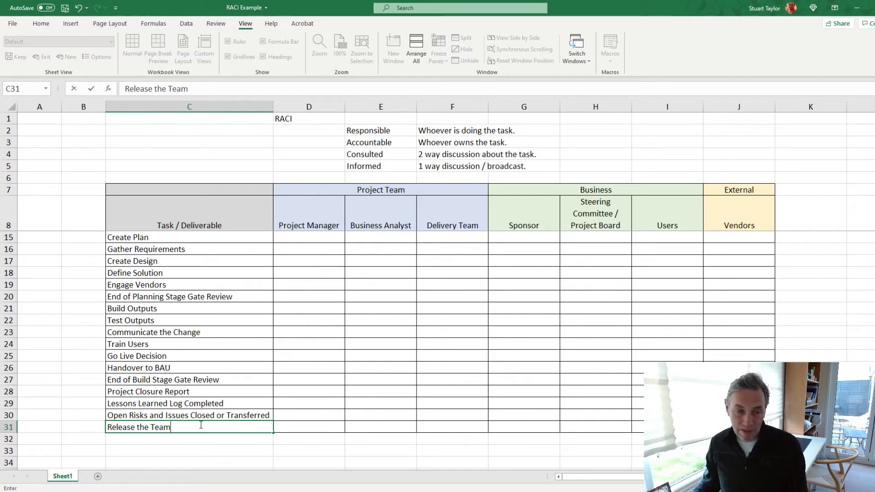
click(221, 437)
drag(190, 439, 634, 450)
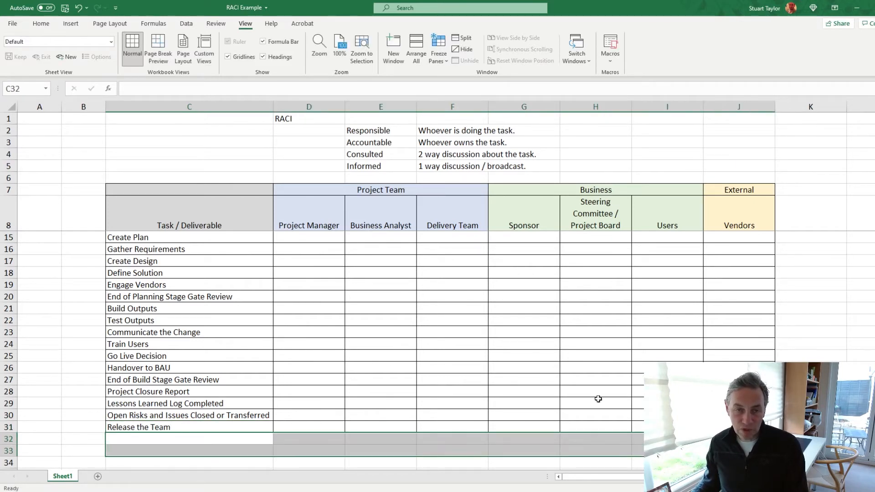
click(46, 23)
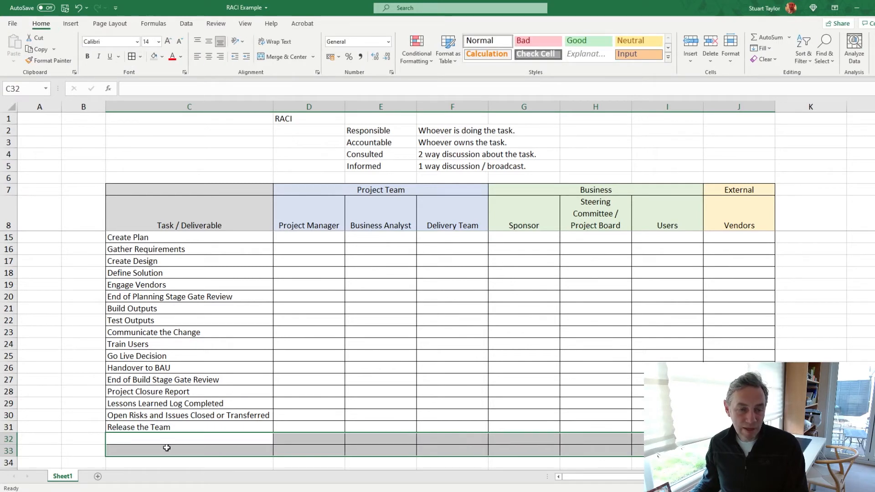
Step: Enter the task "End of Closure Stage Gate Review" in cell C32
click(166, 439)
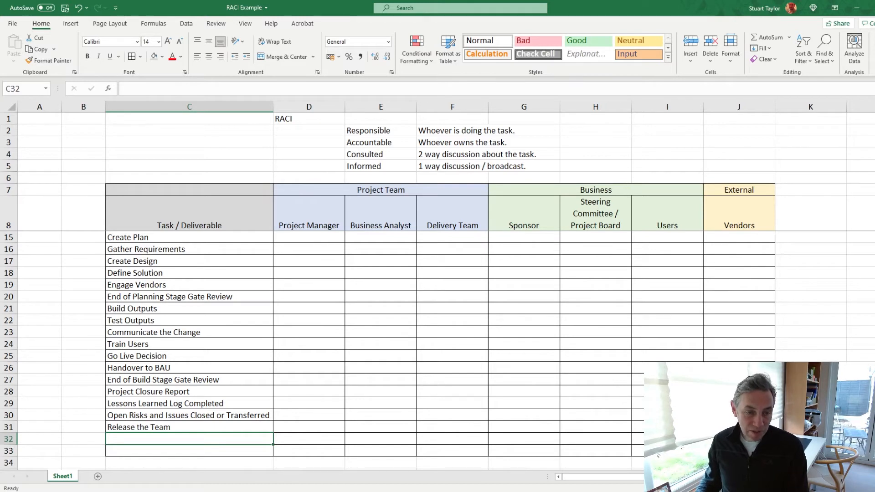
text(End o)
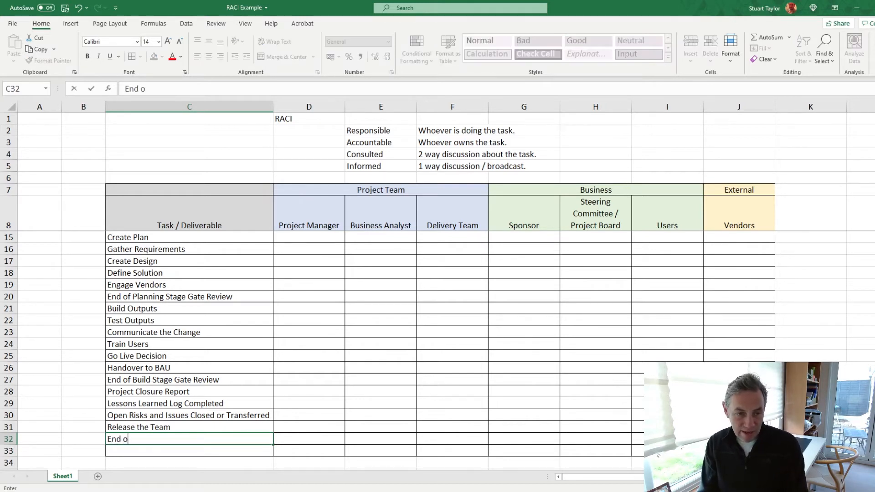
text(f Clos)
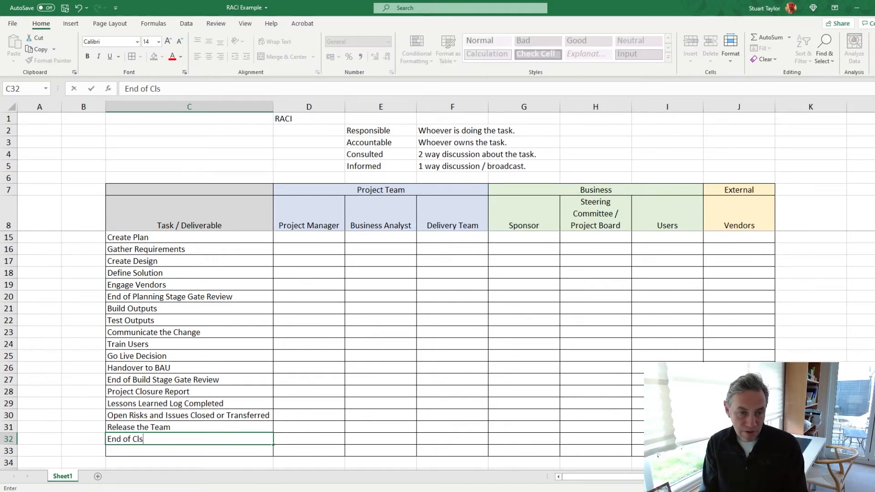
key(BackSpace)
text(osure )
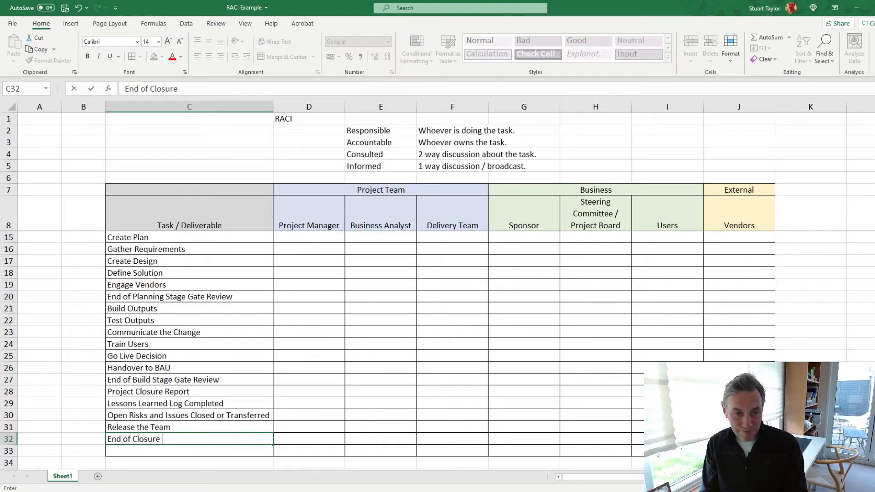
text(Stage Ga)
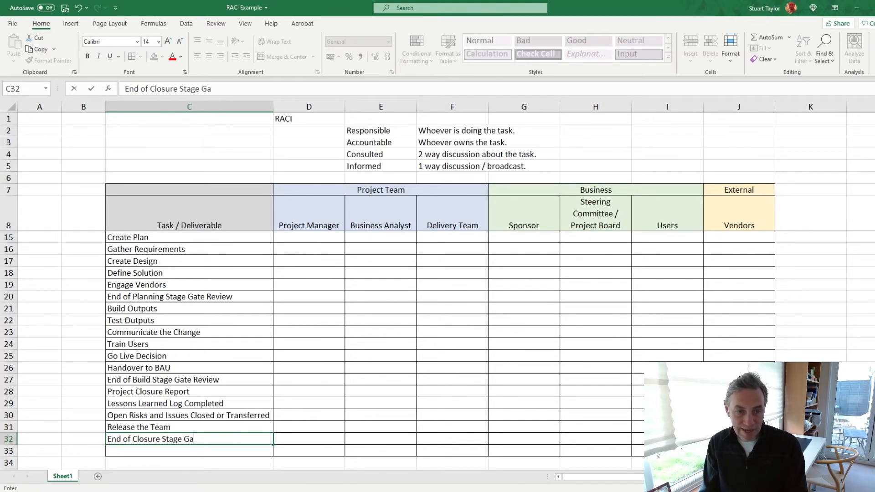
text(te Review)
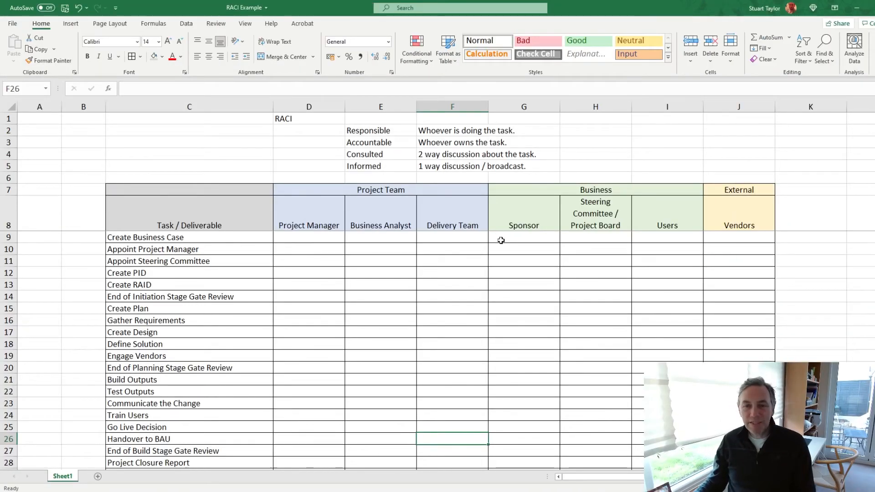
Step: Center the contents of the assignment cells D9:J32 horizontally
click(511, 238)
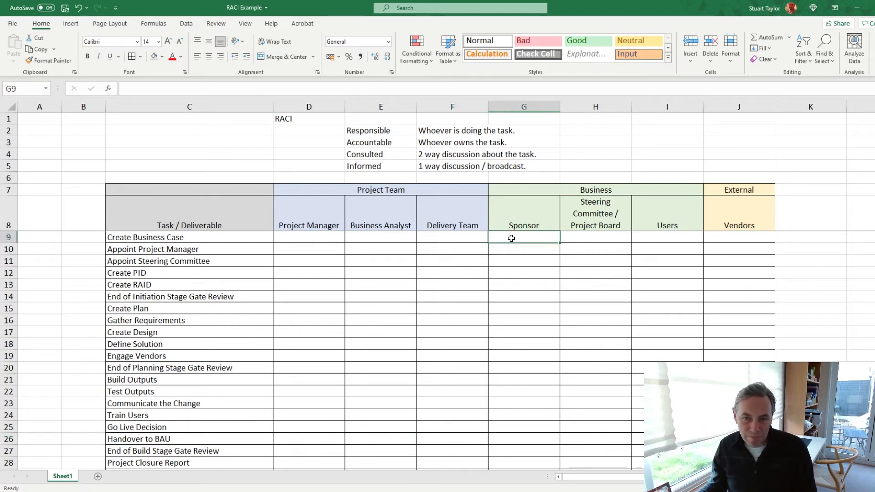
drag(336, 242, 739, 451)
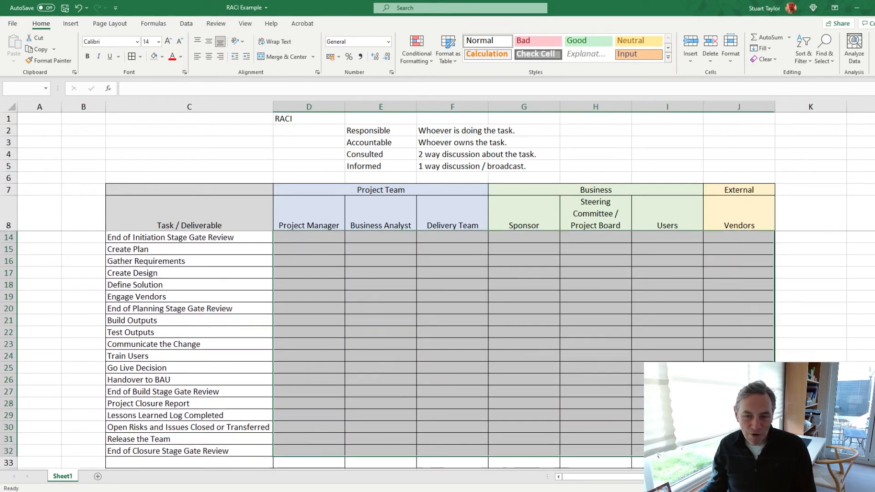
scroll(406, 344, up, 2)
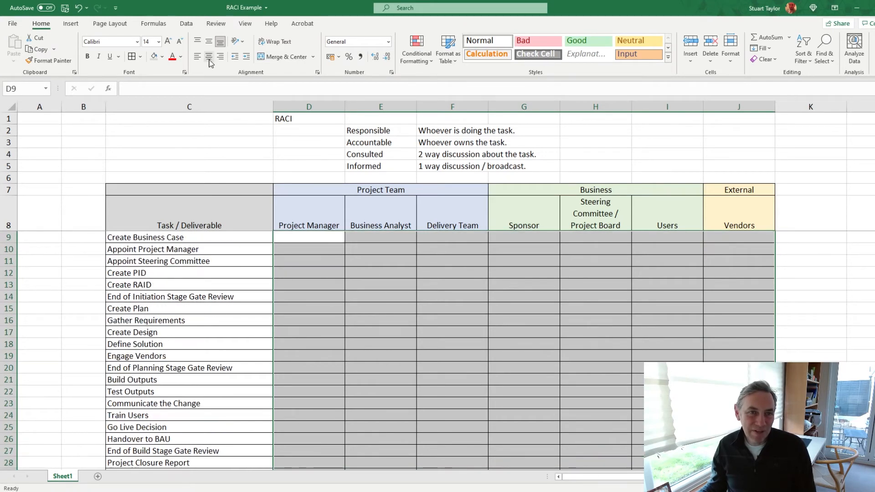
click(209, 57)
click(507, 290)
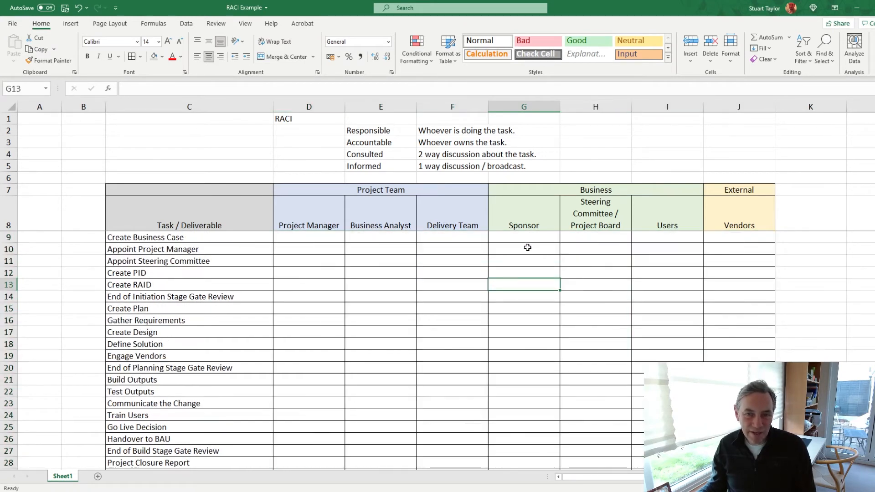
Step: Enter "A" for the Sponsor on Create Business Case in G9 and fill it down through G32
click(521, 238)
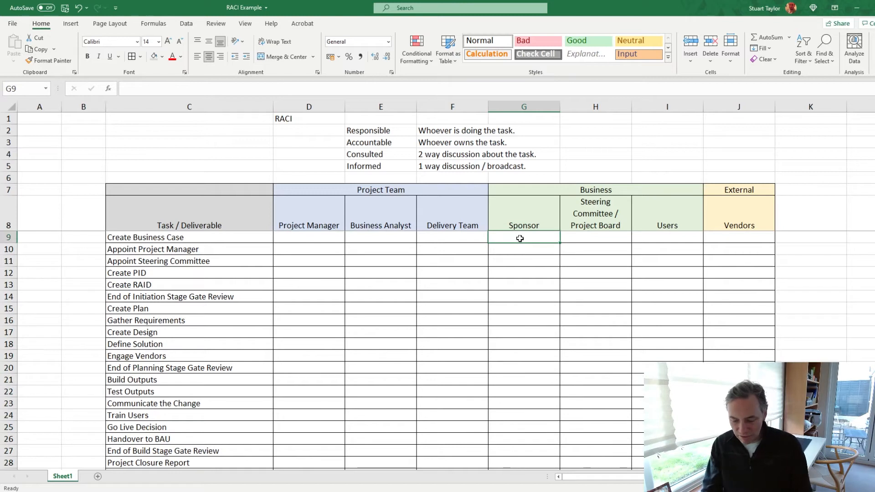
text(A)
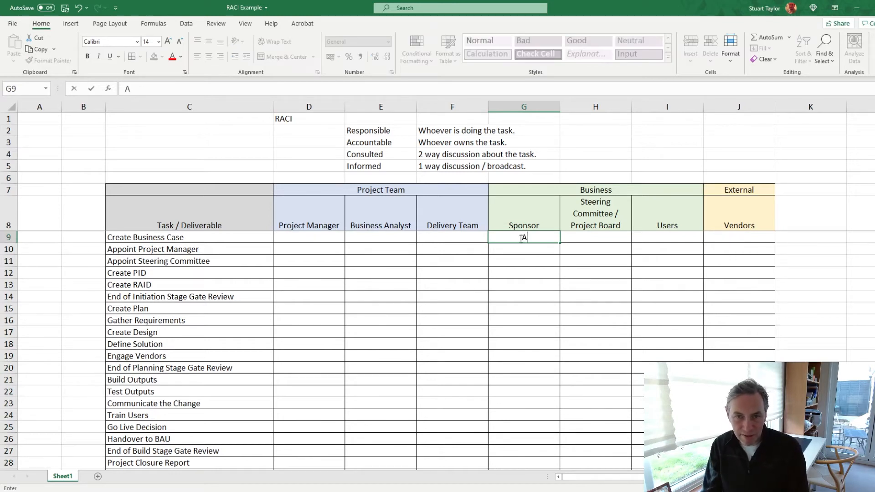
click(325, 239)
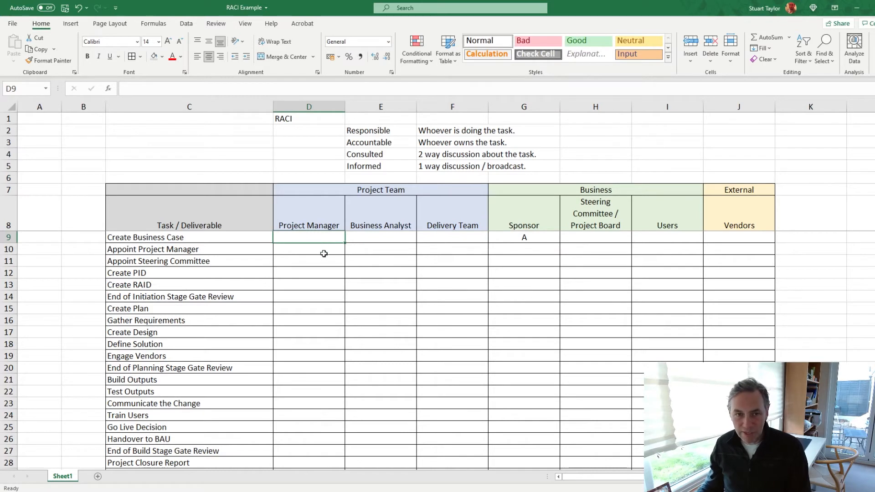
click(532, 238)
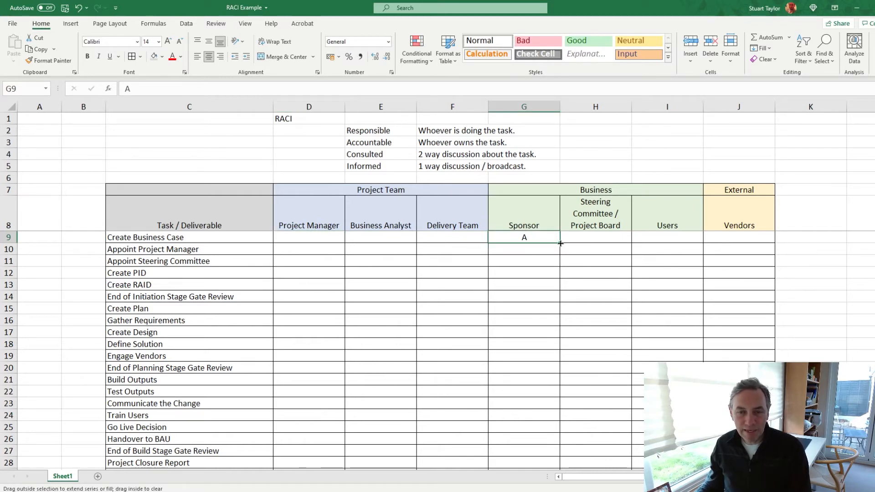
drag(560, 243, 551, 446)
scroll(520, 363, up, 2)
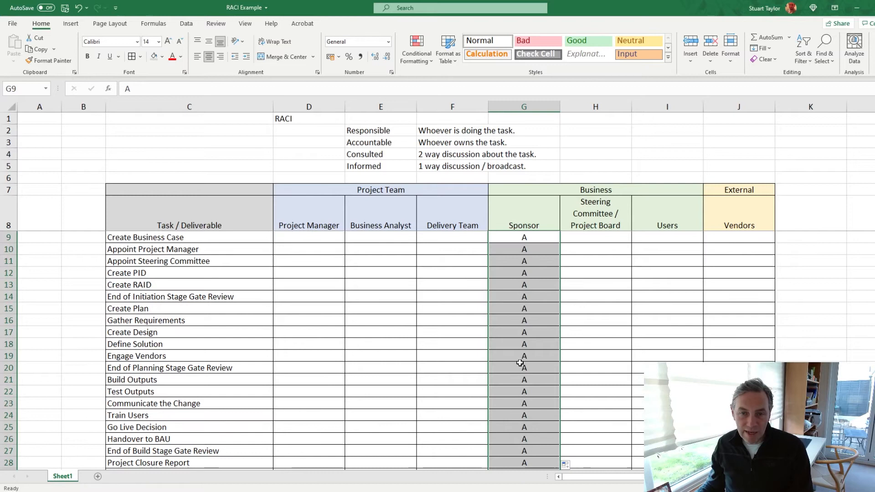
click(511, 271)
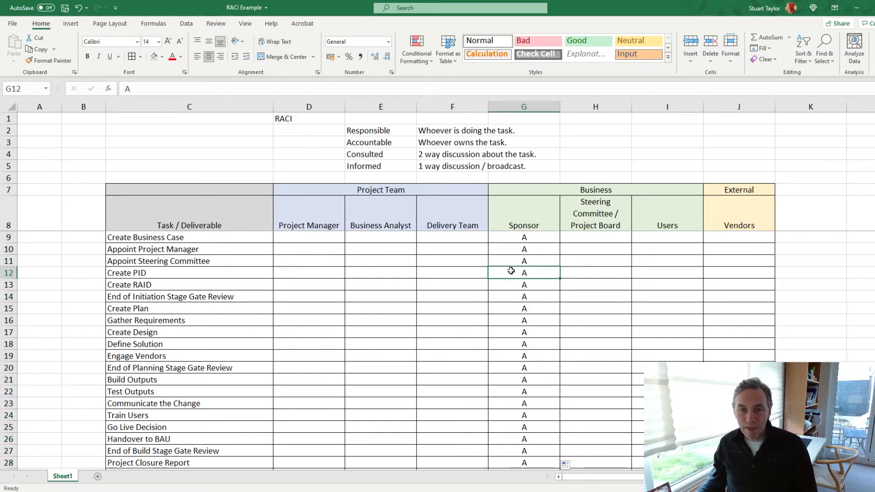
Step: Enter "R" for the Project Manager on Create PID in D12 and fill it down through D32
click(297, 249)
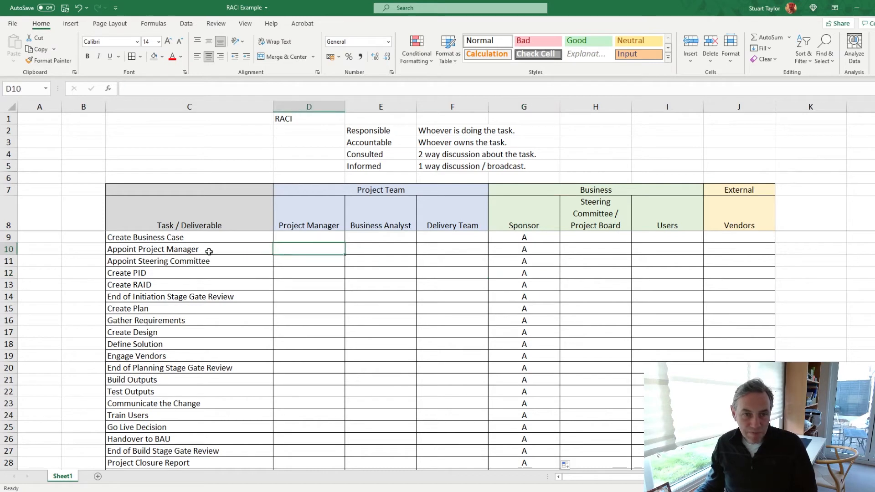
click(303, 272)
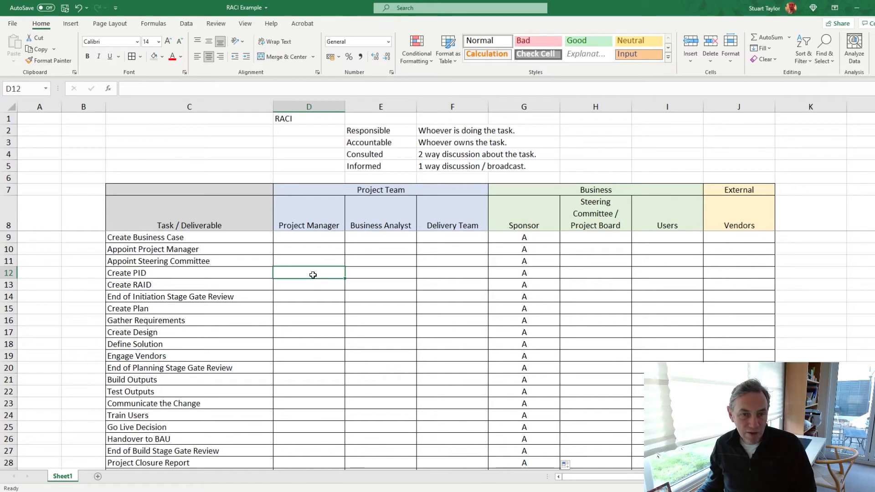
text(R)
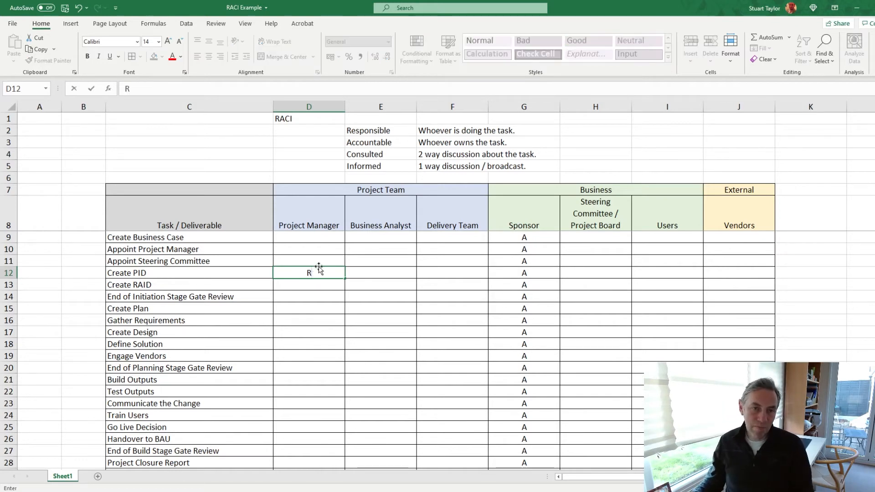
click(360, 274)
click(326, 273)
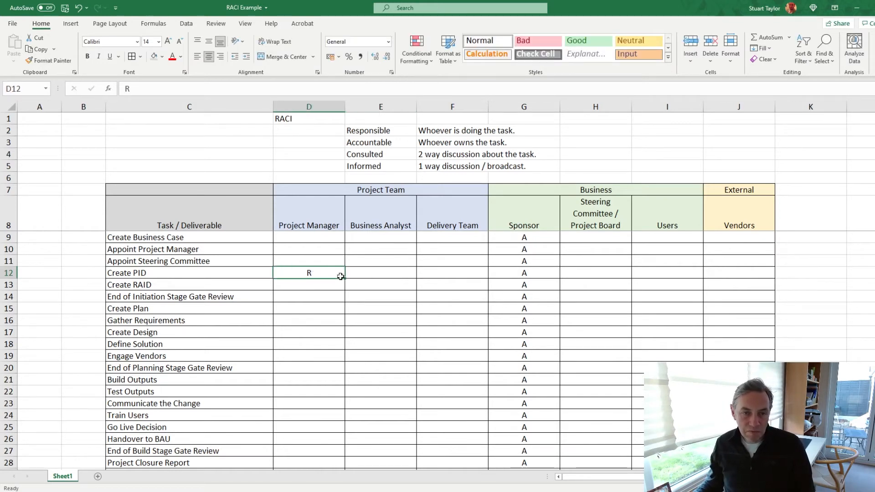
drag(345, 277, 338, 443)
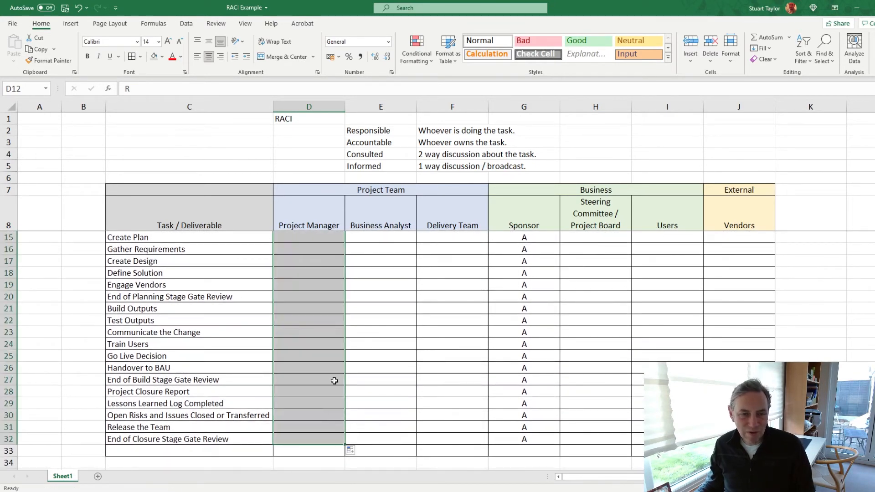
scroll(327, 369, up, 2)
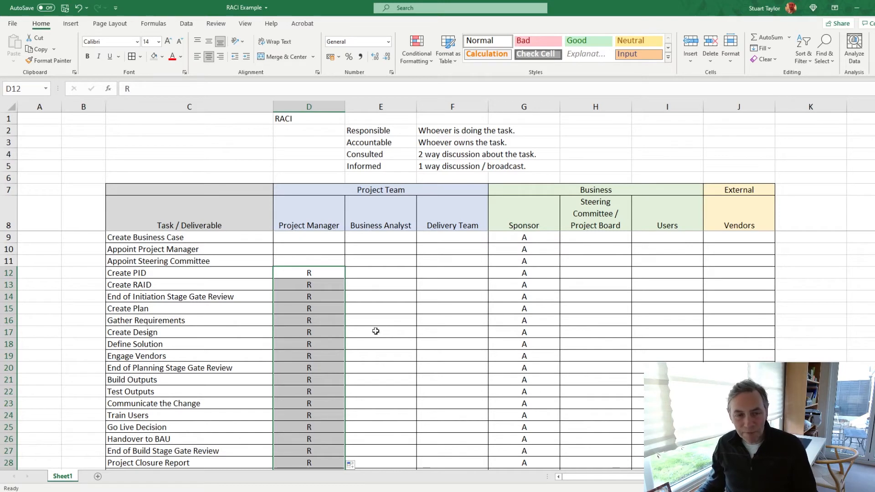
click(390, 324)
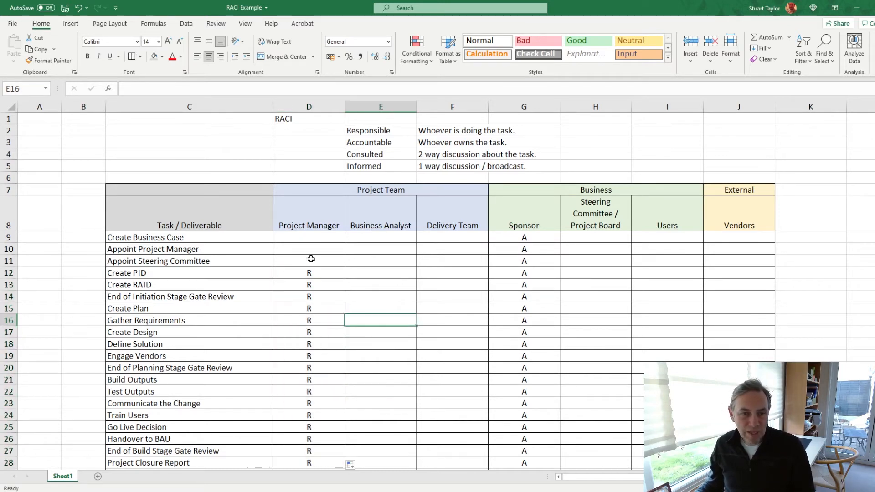
drag(308, 237, 311, 265)
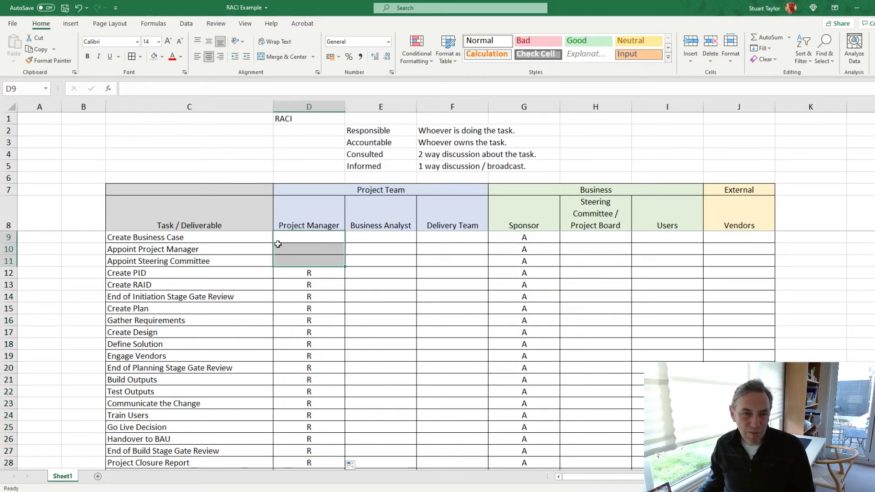
click(147, 250)
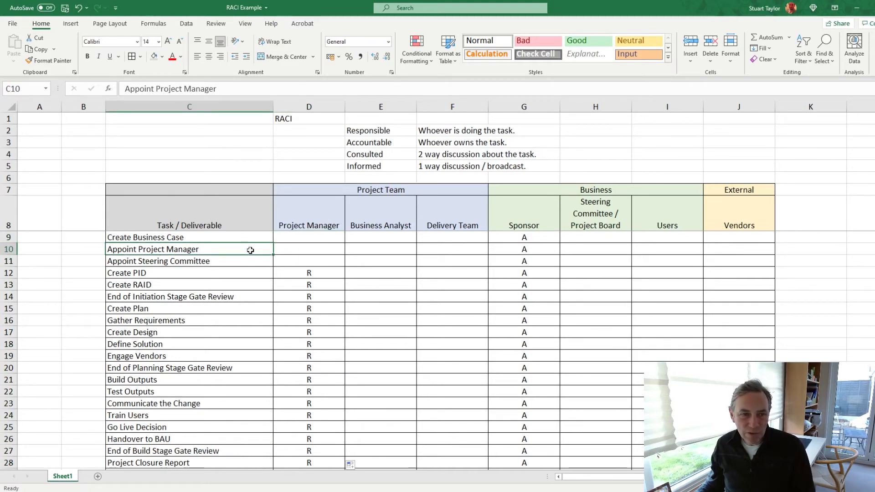
Step: Change the Sponsor's assignment to "A/R" for Create Business Case, Appoint Project Manager and Appoint Steering Committee in G9:G11
double_click(542, 237)
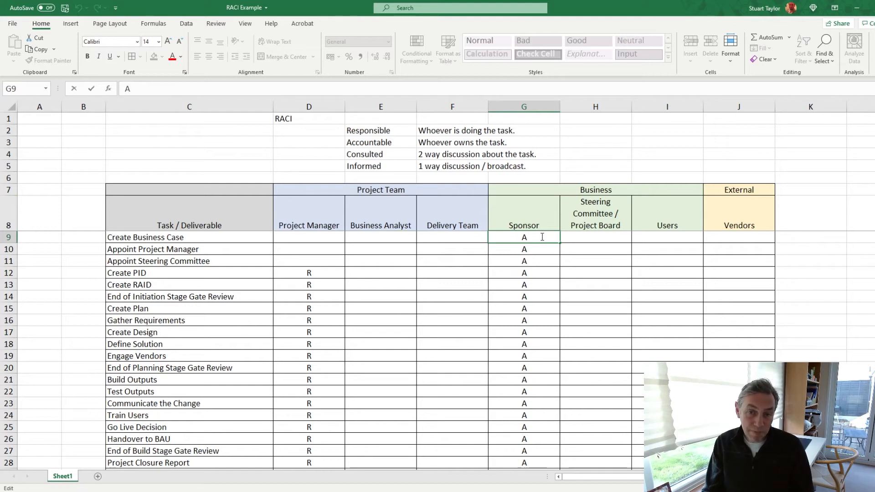
text(/)
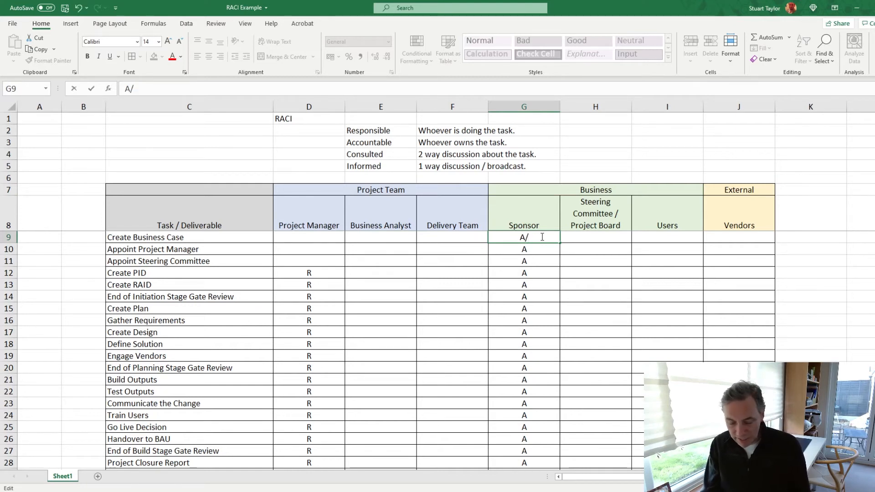
text(R)
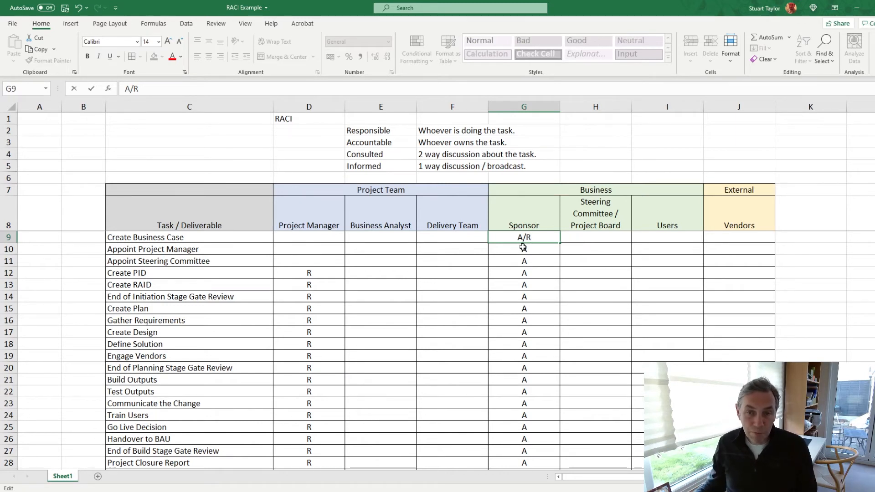
click(539, 250)
double_click(540, 250)
text(/R)
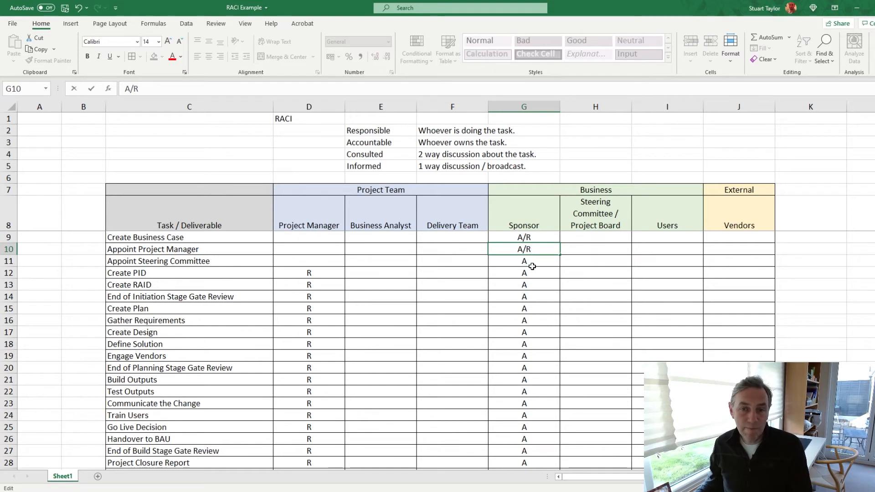
click(533, 262)
double_click(534, 262)
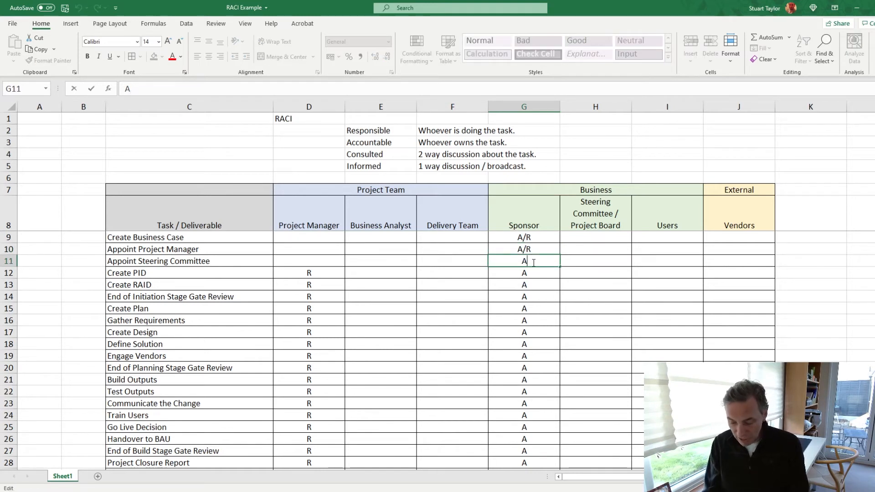
text(/R)
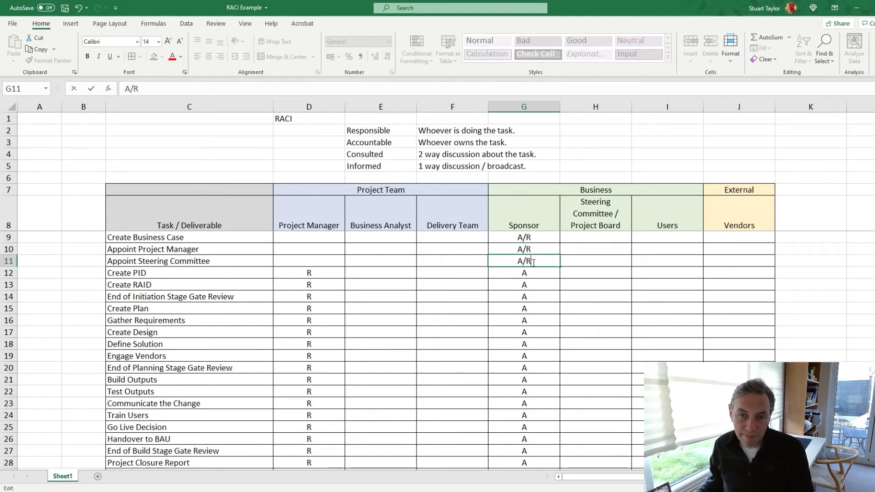
click(572, 262)
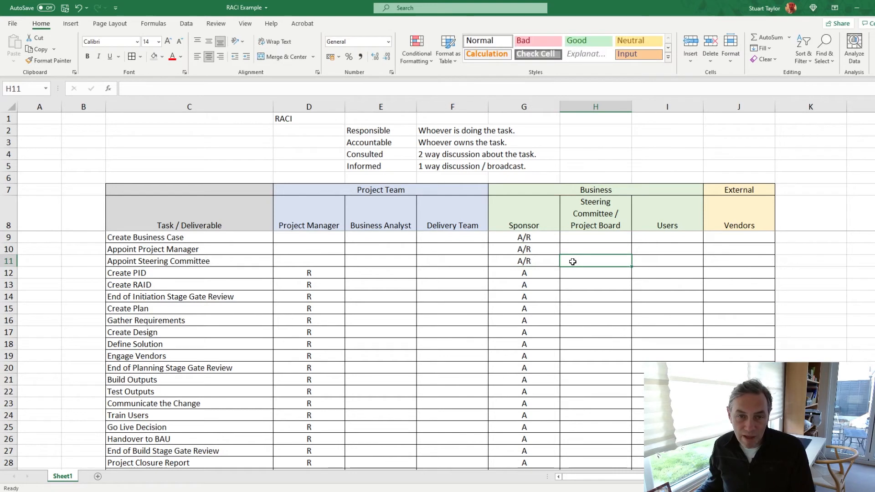
Step: Enter "C" for the Project Manager on Appoint Project Manager in D10 and for the Steering Committee on Appoint Steering Committee in H11
click(298, 250)
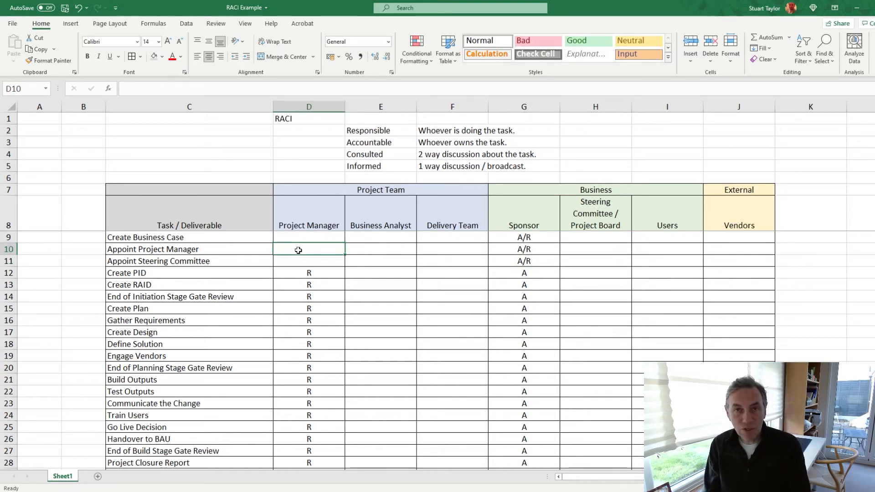
text(C)
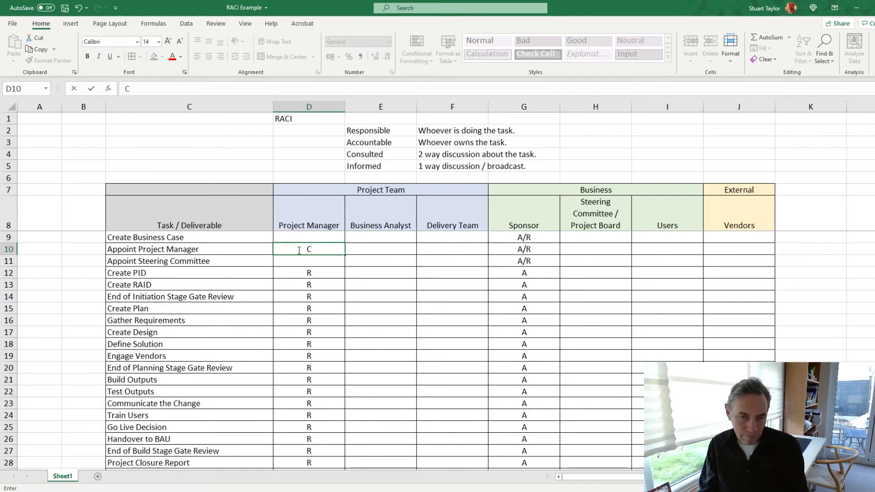
key(Right)
key(Right)
key(Right)
key(Right)
key(Down)
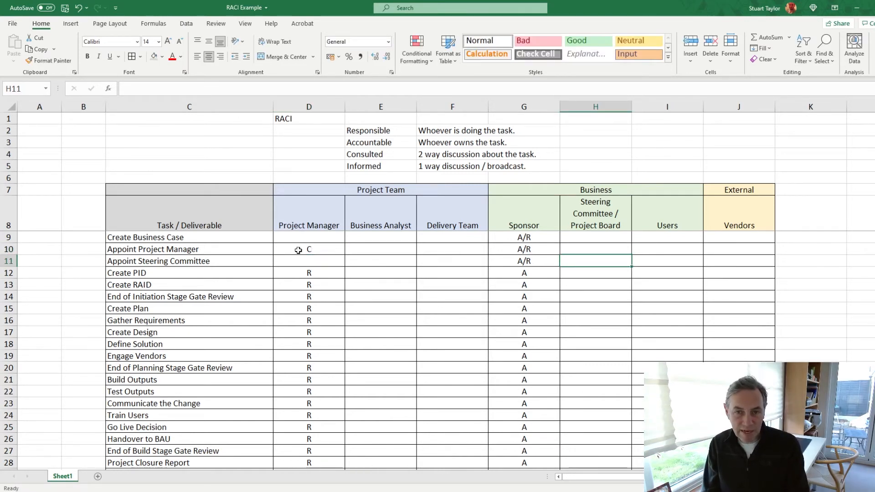
text(C)
key(Return)
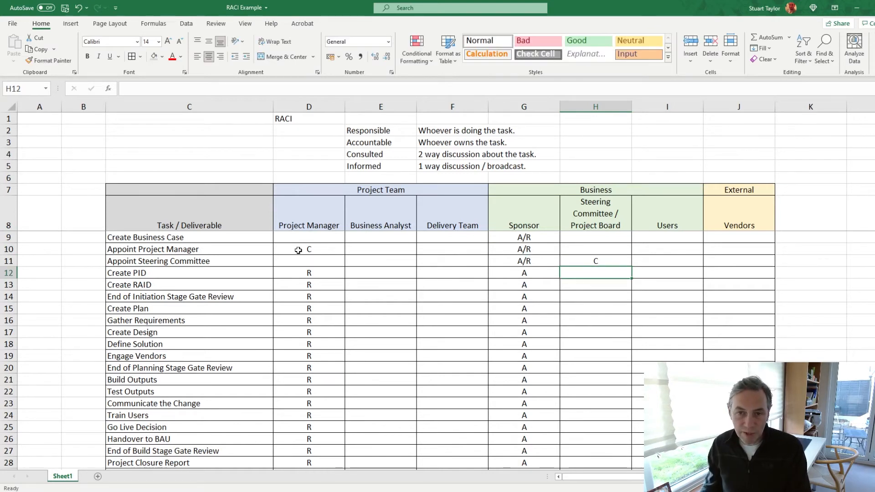
click(84, 262)
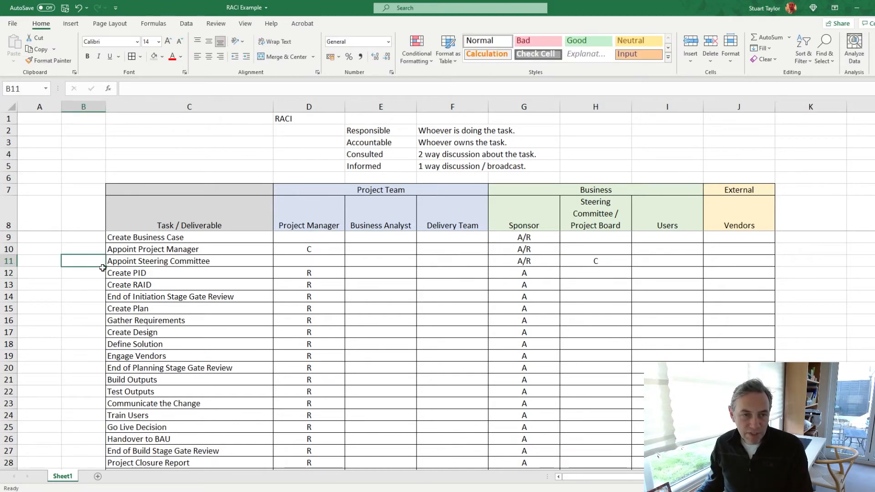
click(131, 250)
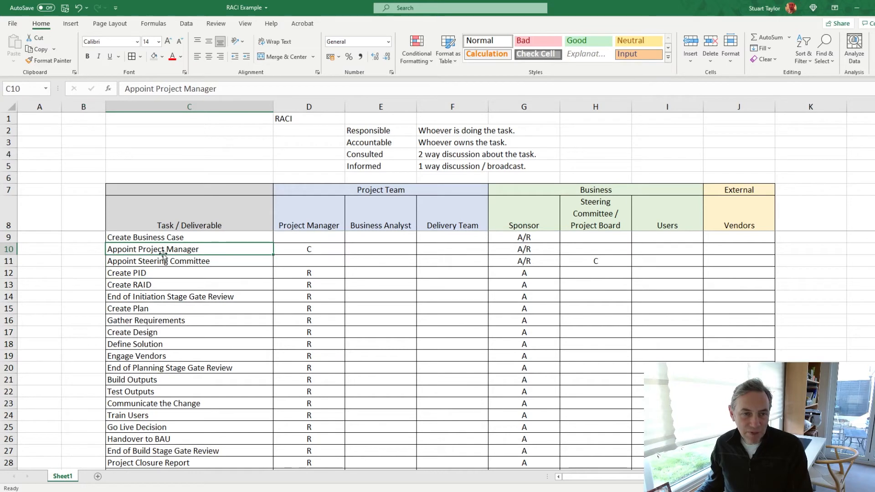
click(146, 311)
click(146, 296)
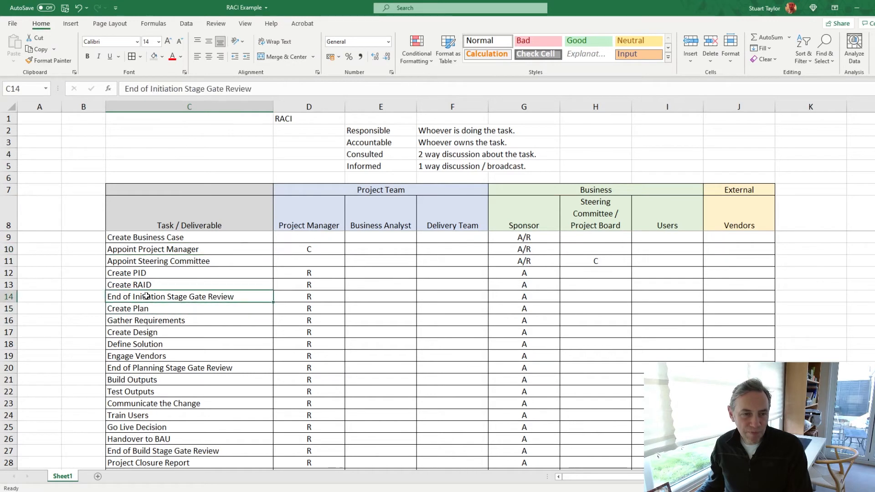
click(139, 309)
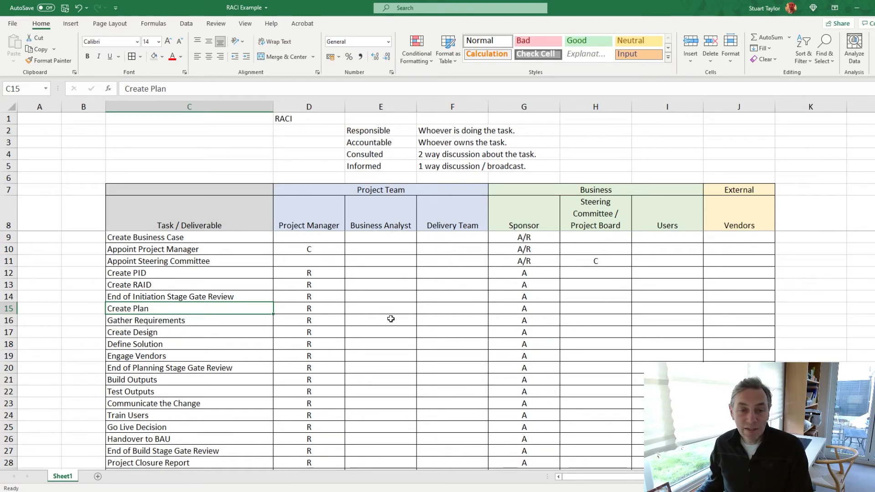
click(429, 297)
click(387, 282)
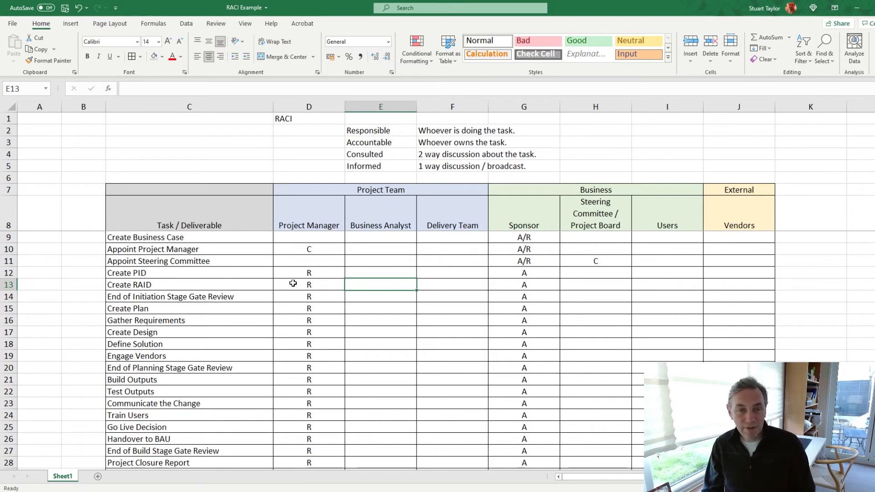
Step: Enter "C" on Create PID for the Business Analyst, Delivery Team and Steering Committee / Project Board in E12, F12 and H12
click(404, 274)
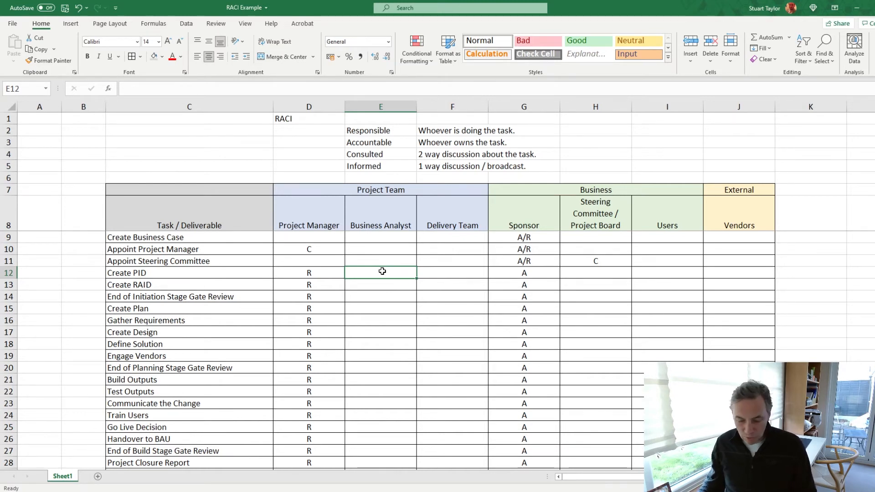
key(Right)
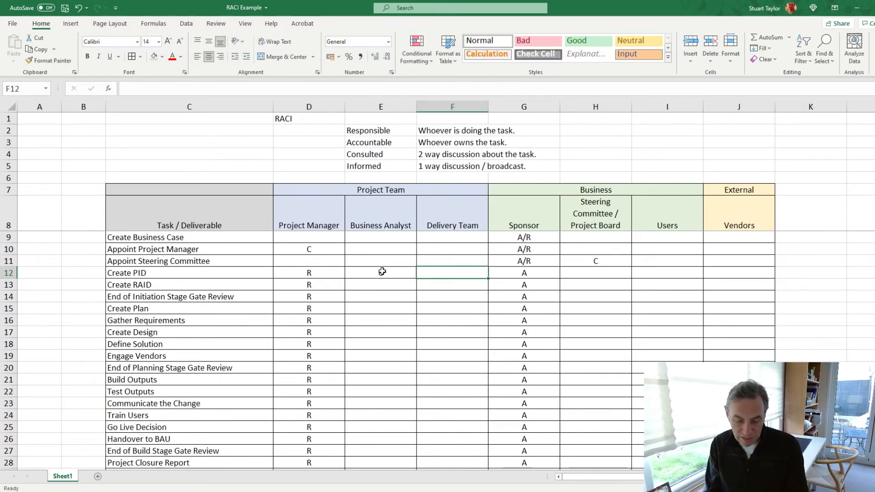
text(C)
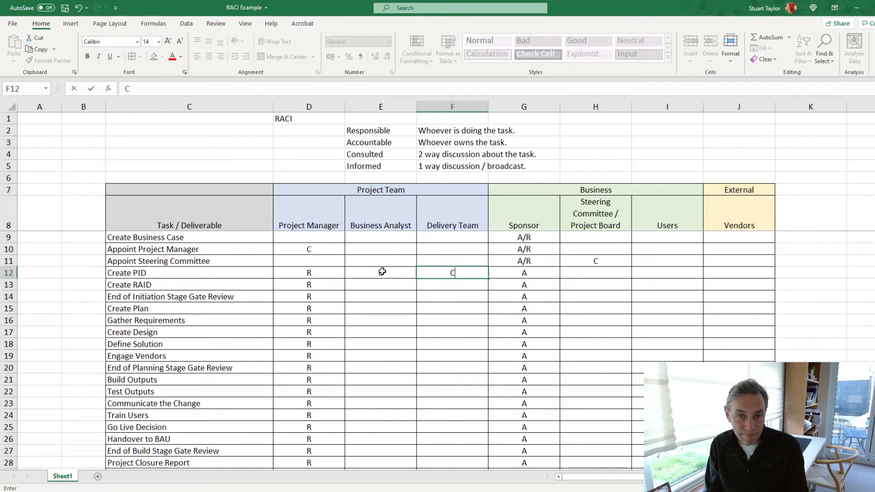
key(Right)
key(Right)
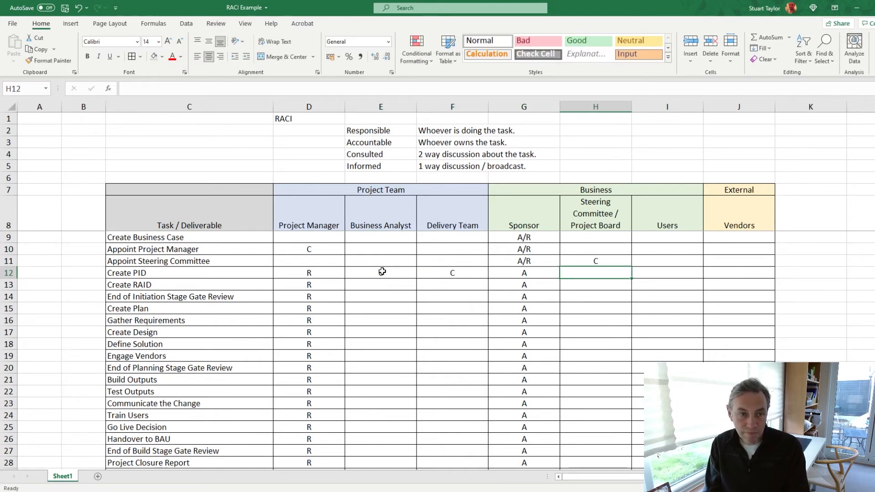
text(C)
key(Right)
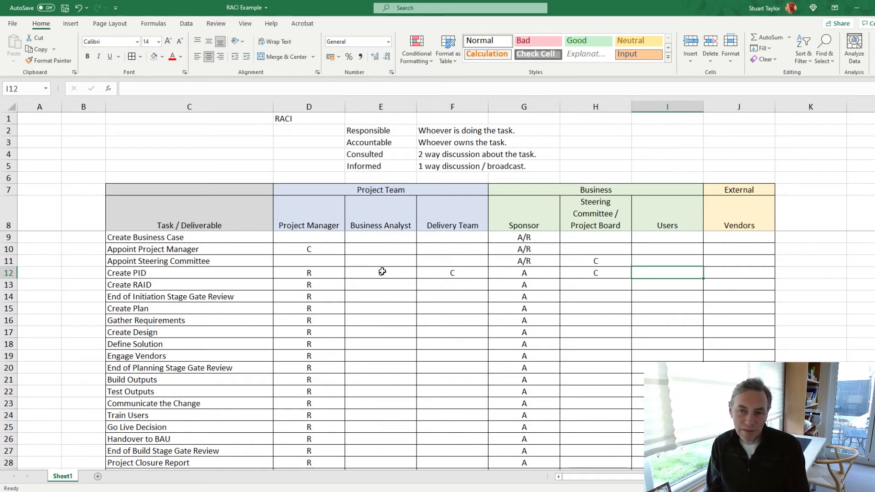
key(Right)
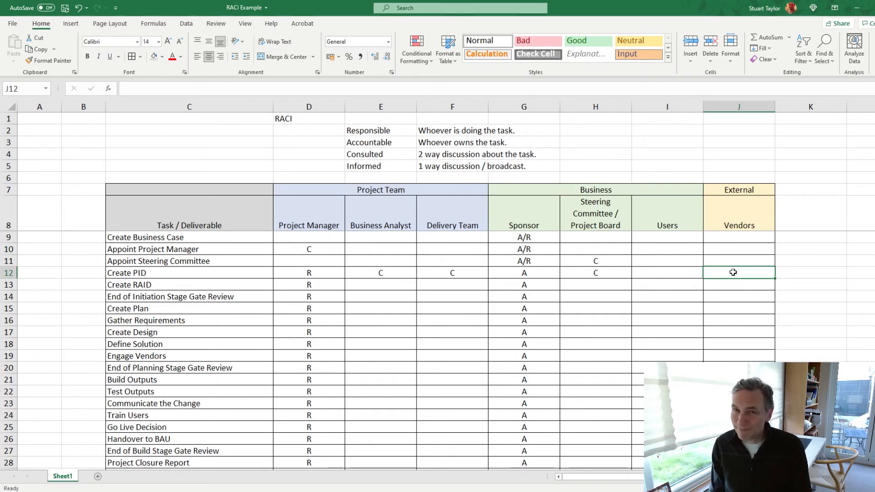
Step: Fill the Business Analyst and Delivery Team "C" assignments from Create PID down to Create RAID in E13:F13
click(387, 284)
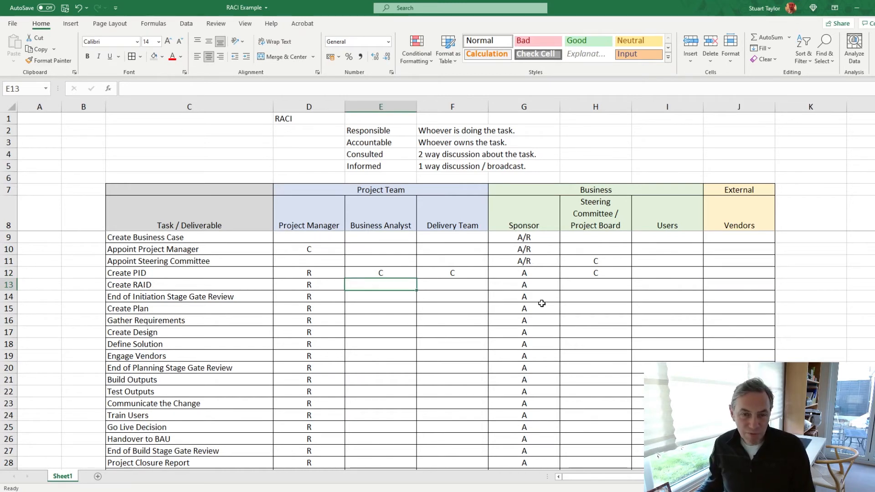
drag(392, 272, 490, 287)
click(443, 284)
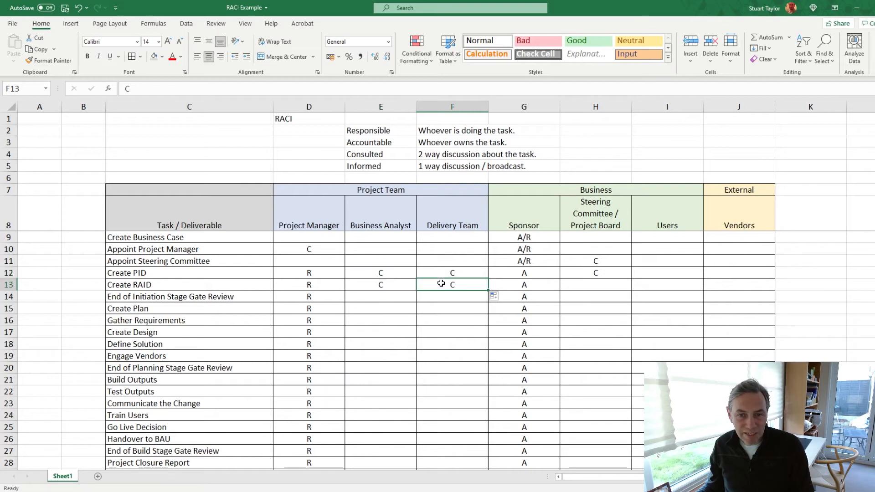
click(589, 282)
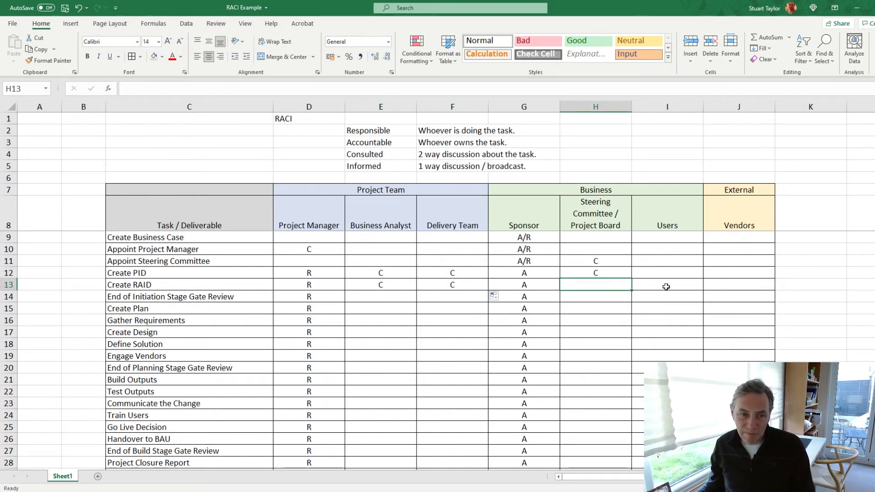
Step: Enter "R" for the Steering Committee / Project Board on End of Initiation Stage Gate Review in H14
click(195, 295)
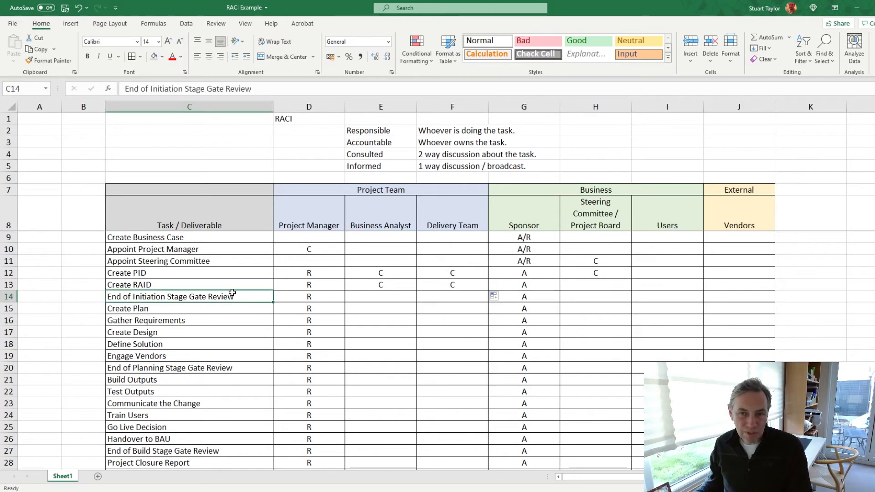
click(375, 299)
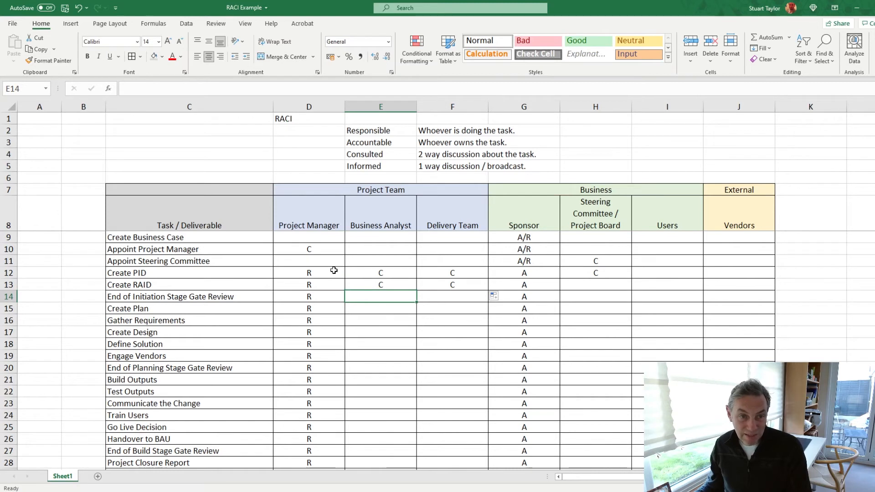
key(BackSpace)
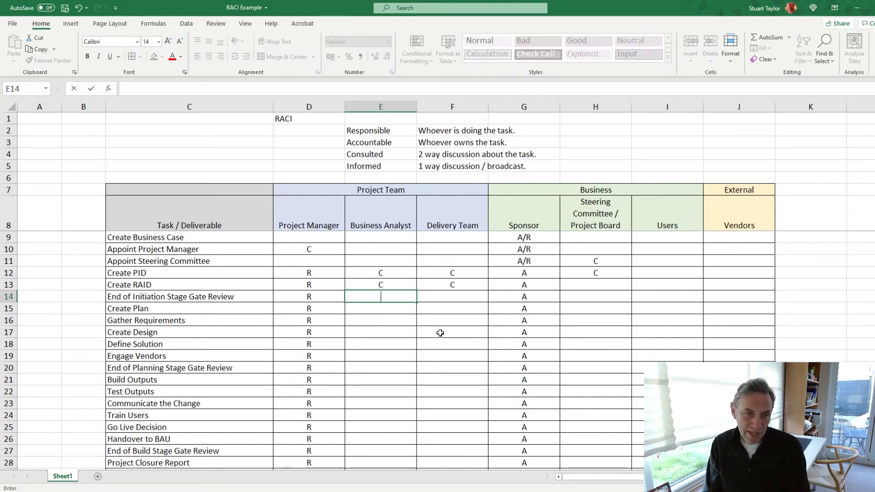
click(569, 299)
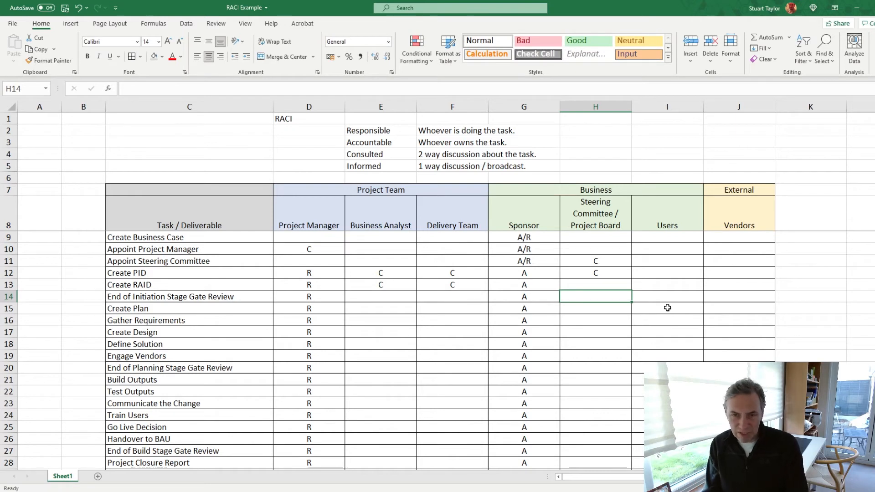
text(R)
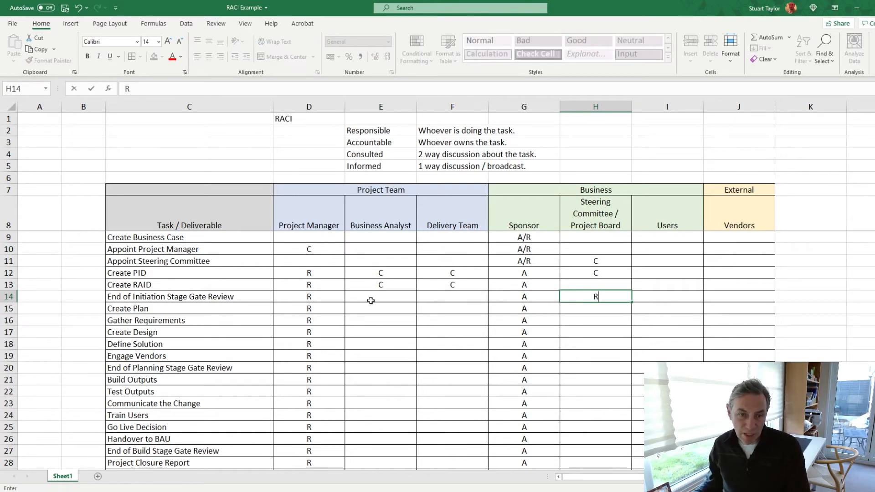
click(320, 297)
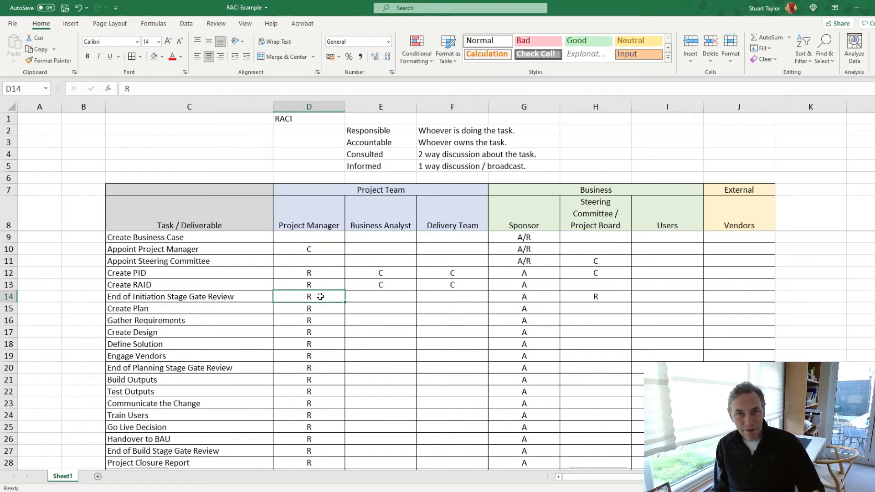
click(382, 310)
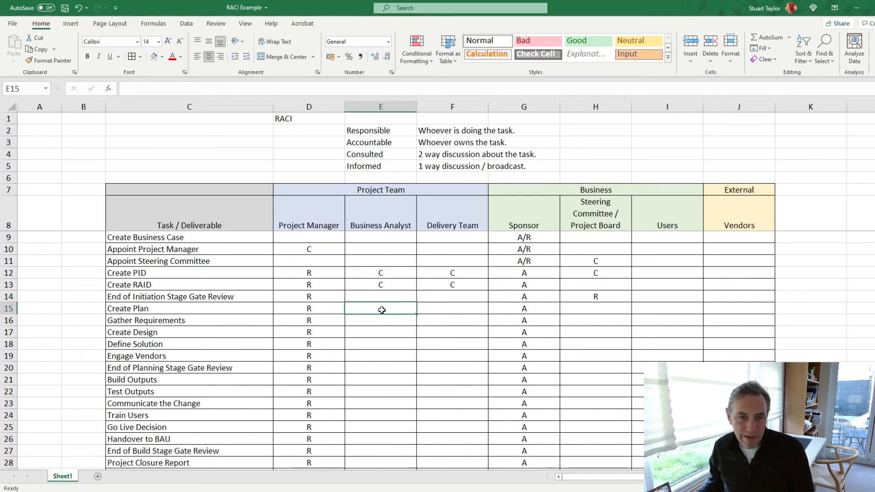
Step: Enter "C" on Create Plan for the Business Analyst, Delivery Team, Steering Committee / Project Board, Users and Vendors in E15, F15 and H15:J15
text(C)
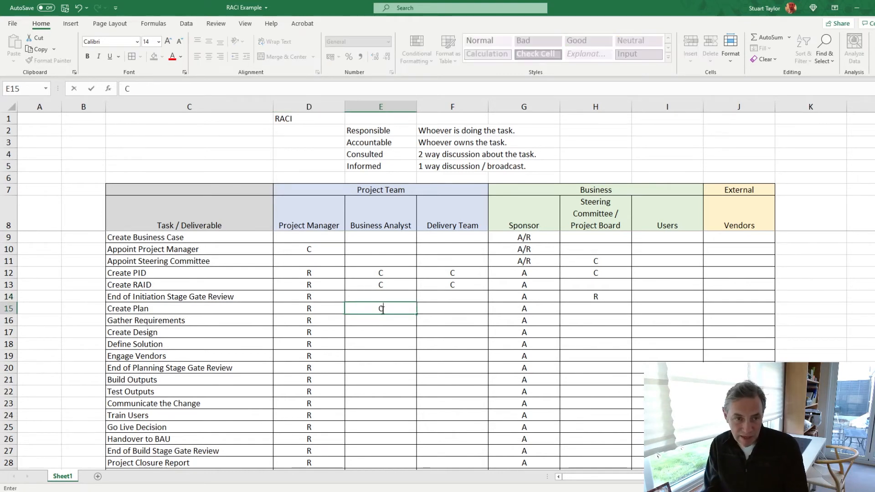
key(Tab)
text(C)
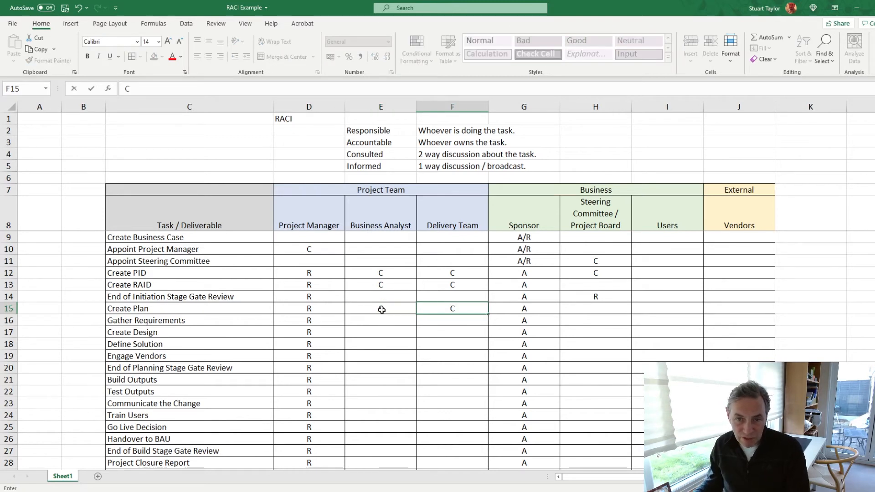
key(Tab)
key(Tab)
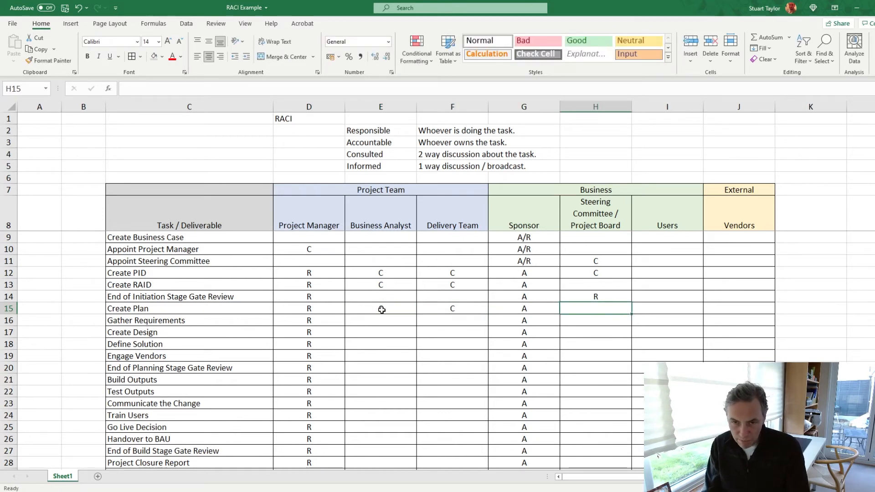
text(C)
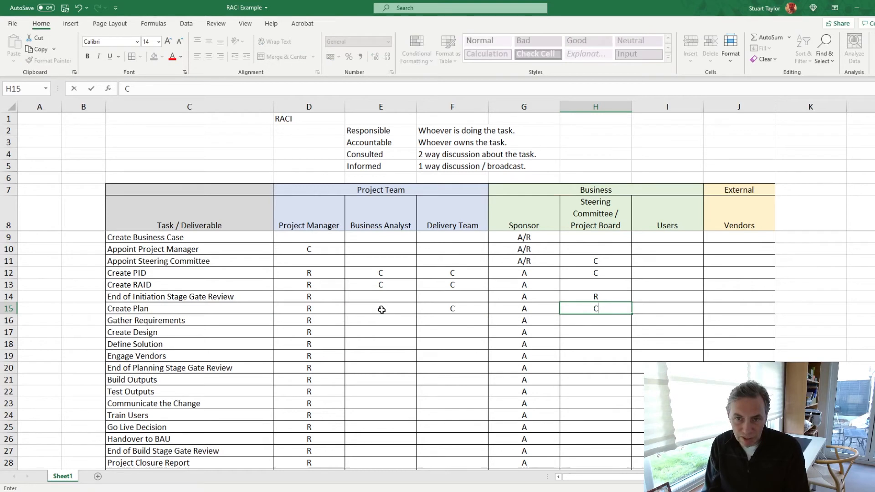
key(Tab)
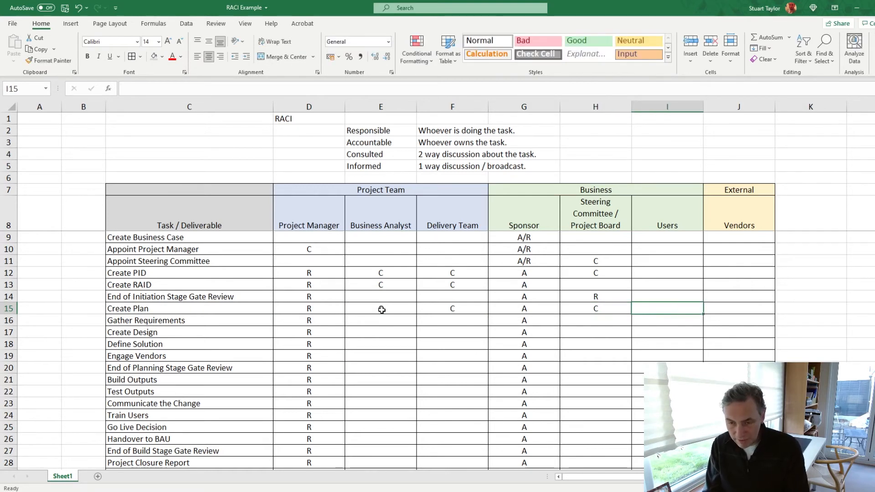
text(C)
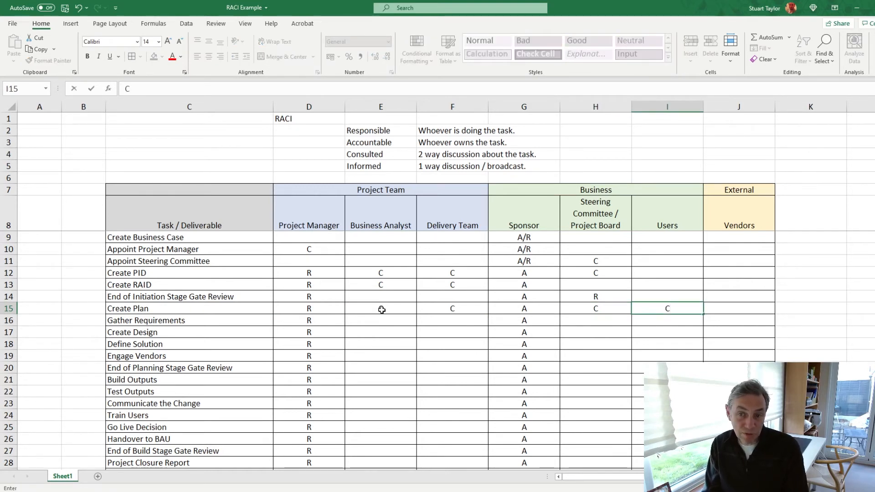
key(Tab)
text(C)
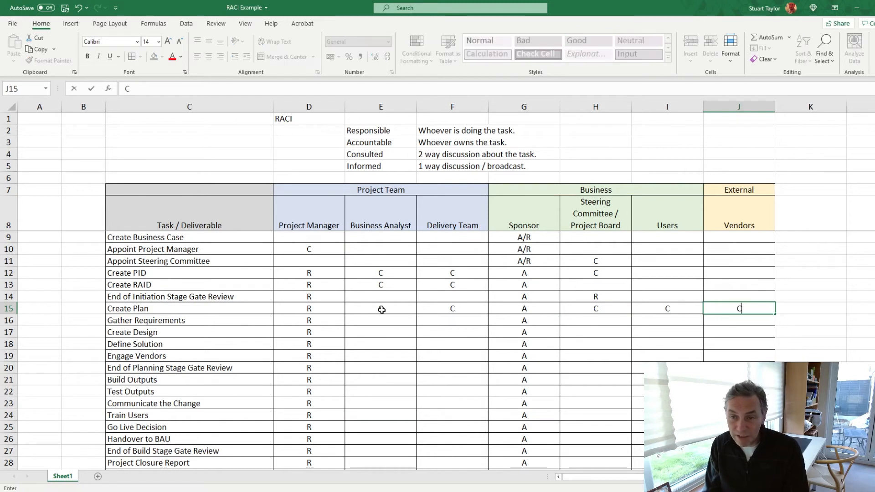
key(Return)
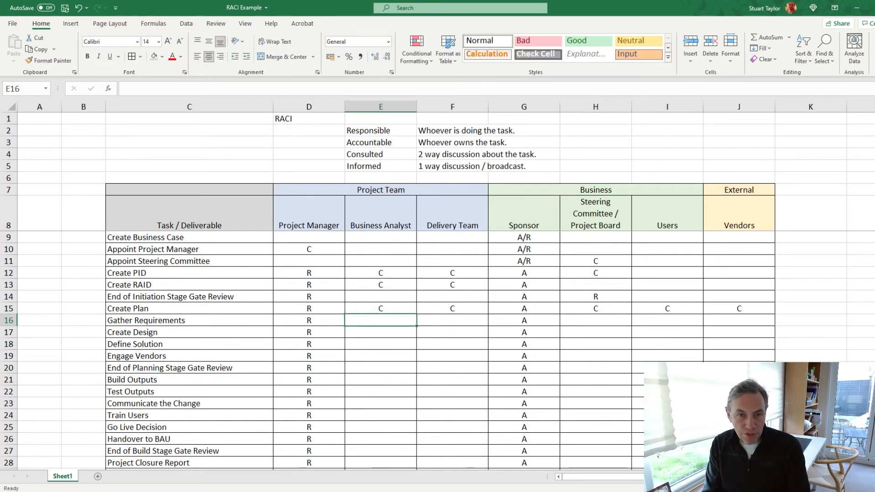
Step: On Gather Requirements, enter "C" for the Business Analyst, Delivery Team, Steering Committee and Users in E16, F16, H16 and I16, and "C/I" for Vendors in J16
text(C)
key(Tab)
text(C)
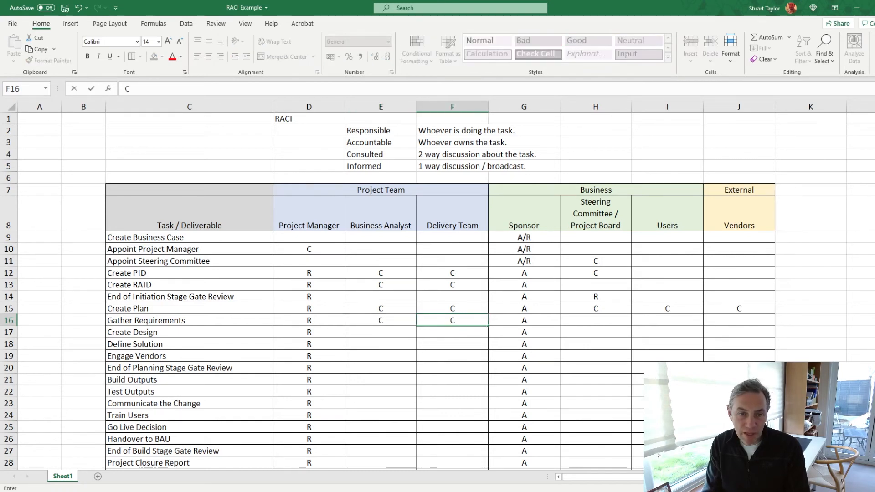
key(Tab)
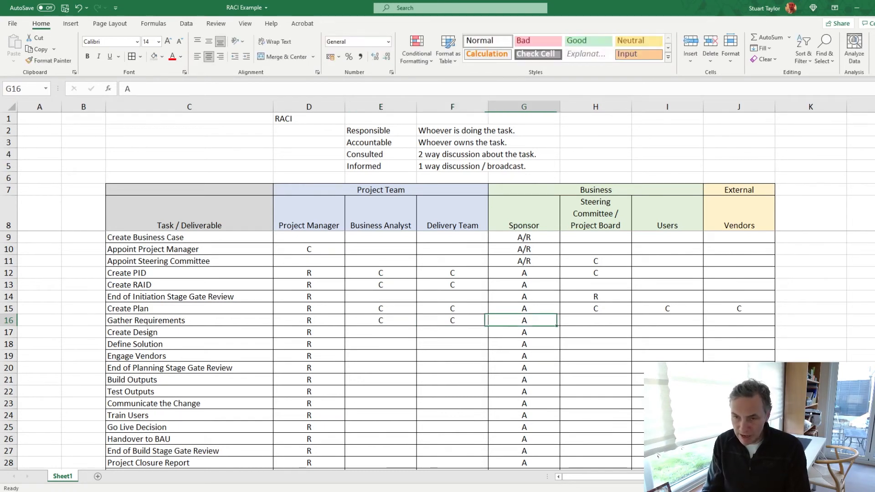
key(Tab)
text(C)
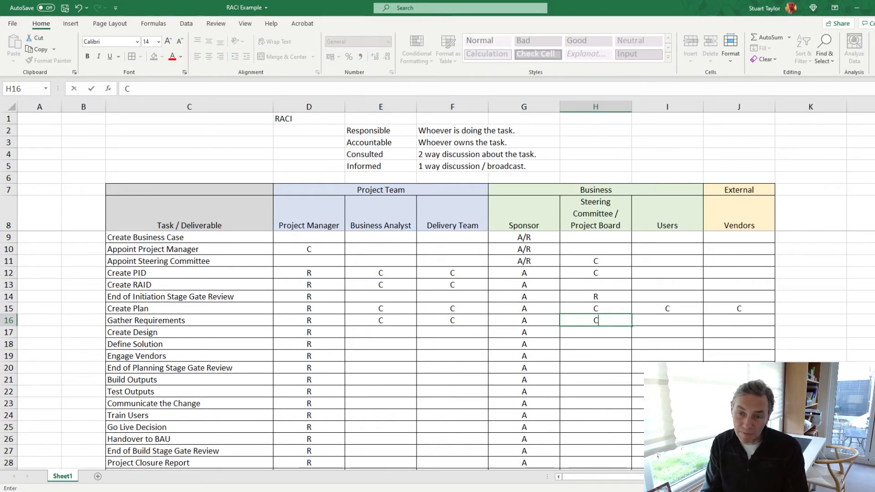
key(Tab)
text(C)
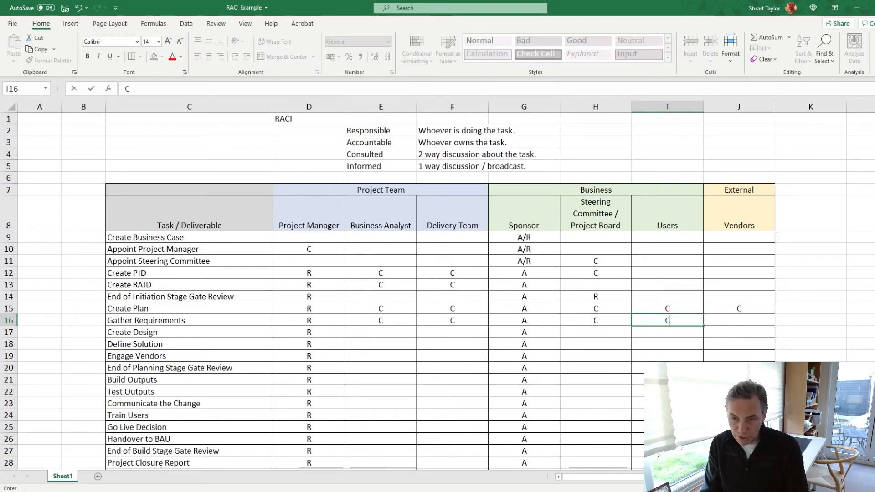
key(Tab)
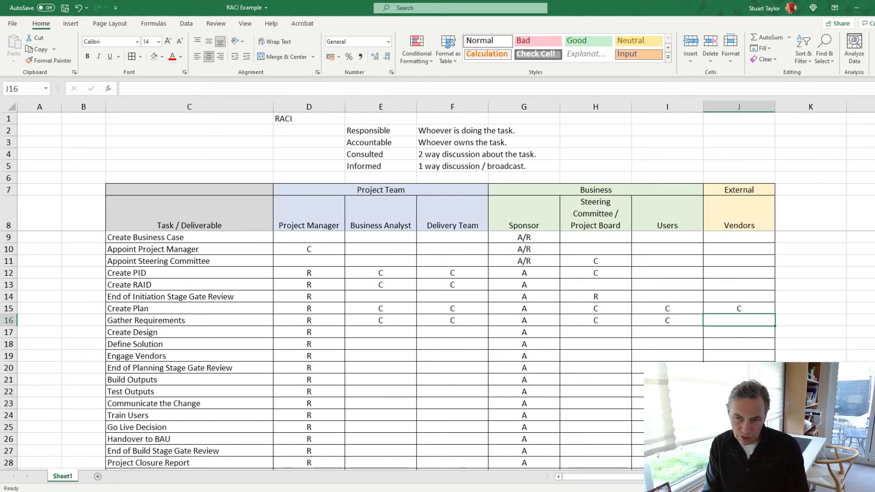
text(C/I)
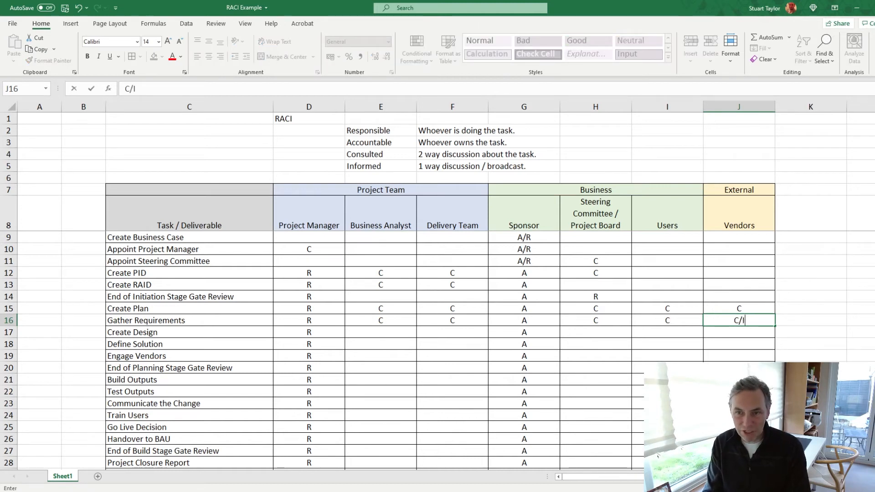
Step: Change the Business Analyst's assignment on Gather Requirements in E16 to "R/C"
click(381, 320)
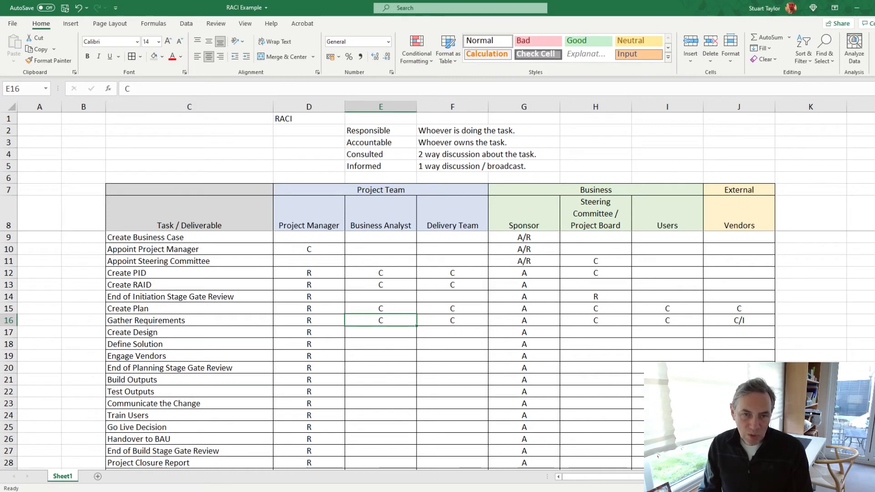
double_click(379, 320)
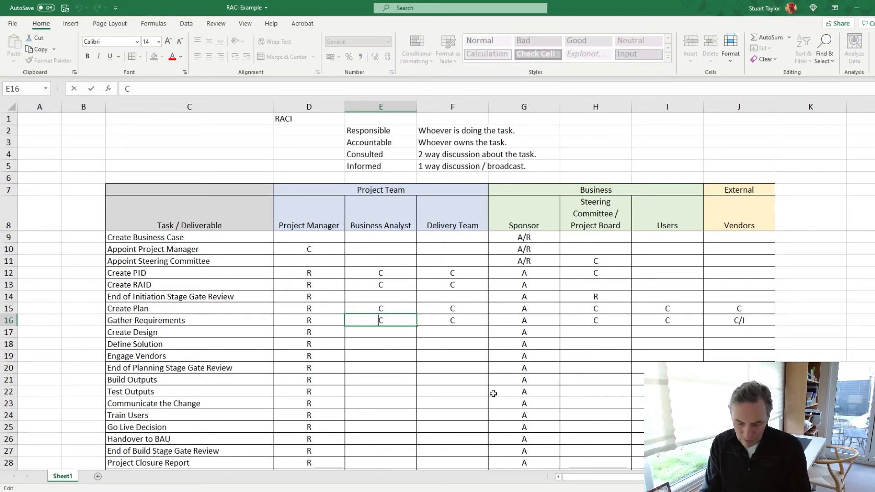
text(R)
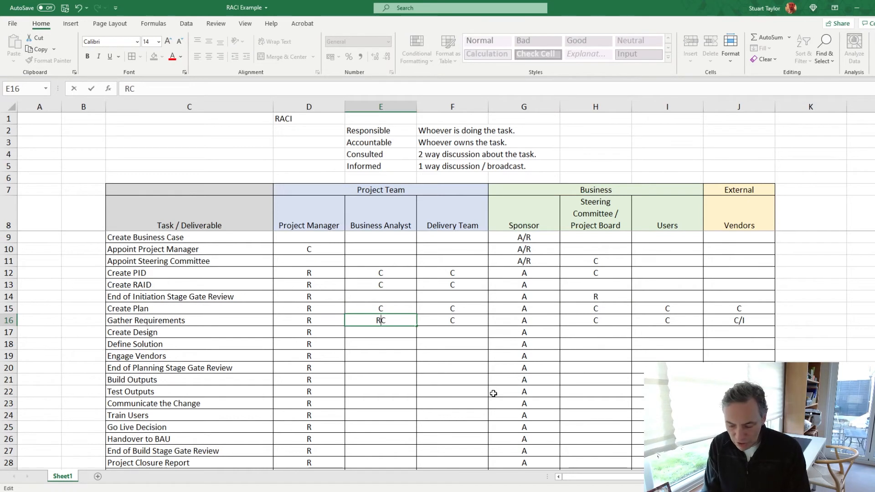
text(/)
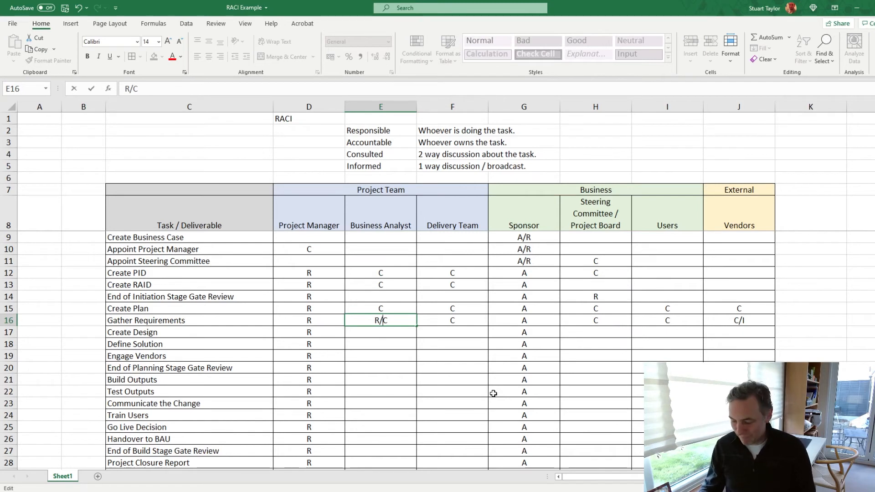
key(Right)
key(Return)
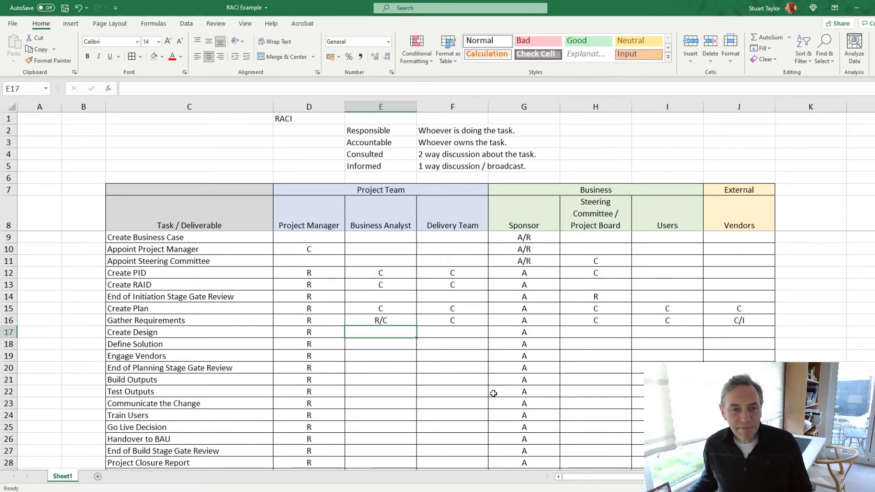
Step: Enter "C" for the Business Analyst and Delivery Team on Create Design and Define Solution in E17:F18
click(383, 345)
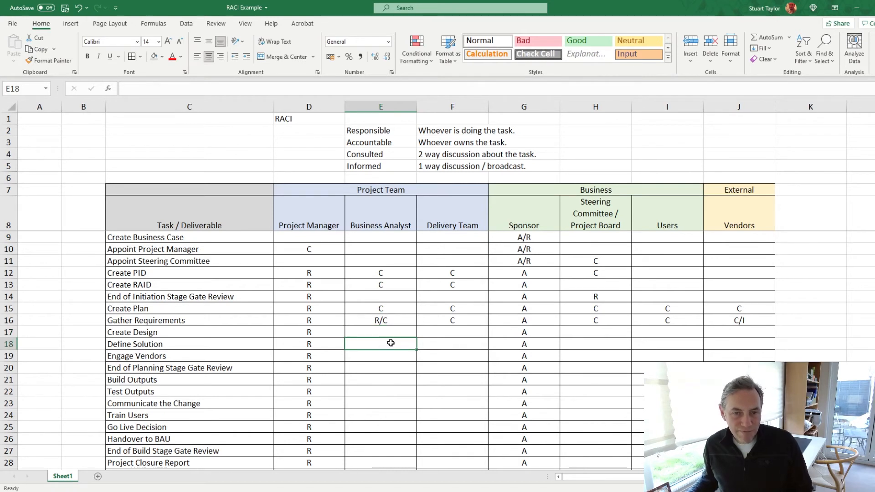
click(393, 330)
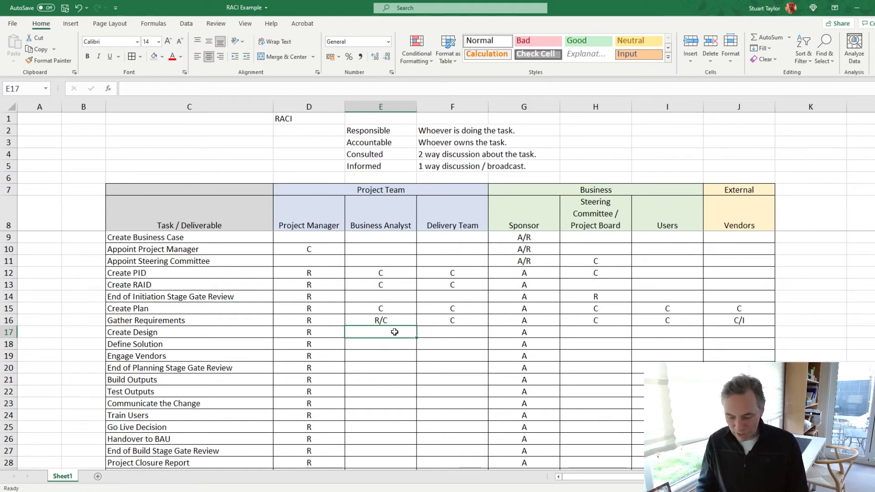
text(C)
key(Tab)
text(C)
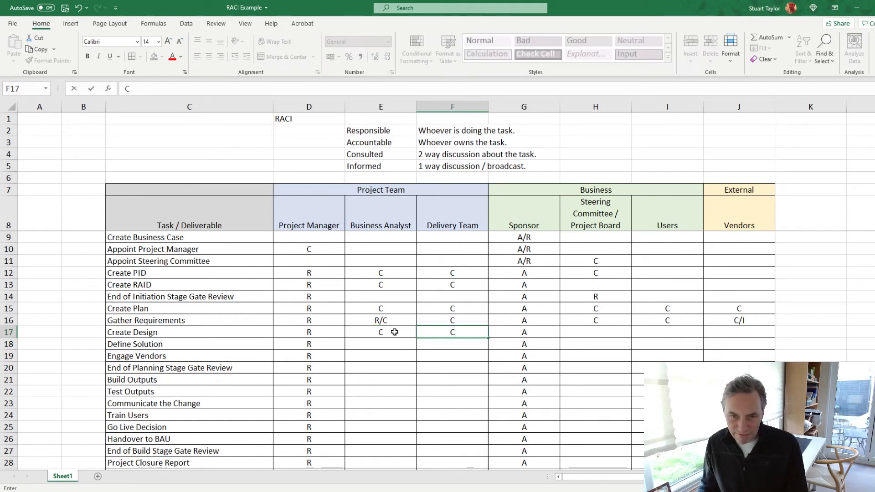
click(394, 343)
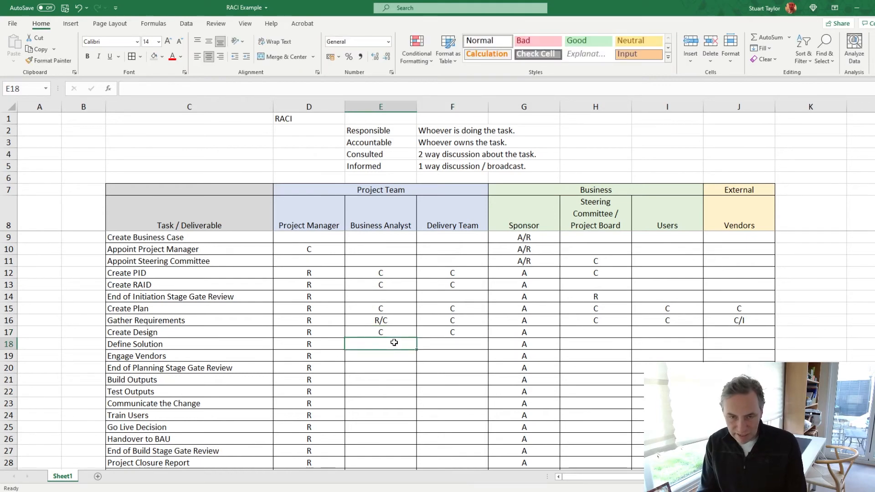
text(C)
key(Tab)
text(C)
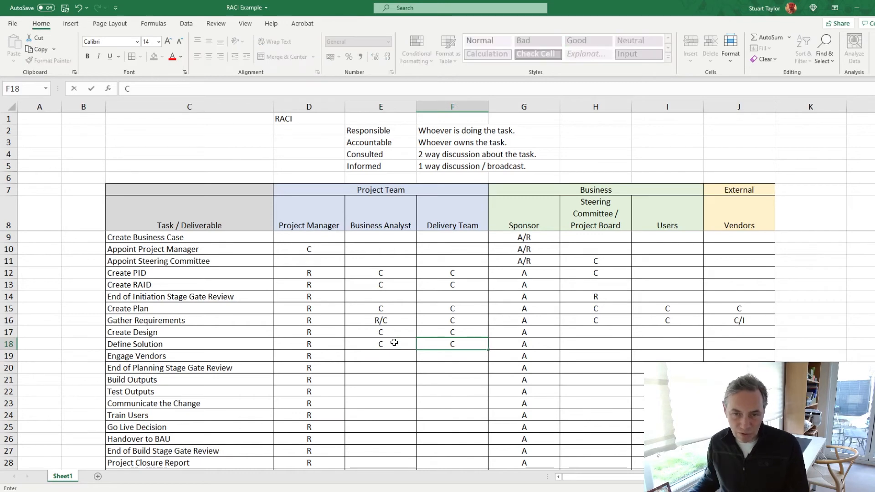
Step: Enter "I" for the Steering Committee / Project Board on Create Design and Define Solution in H17:H18
click(604, 333)
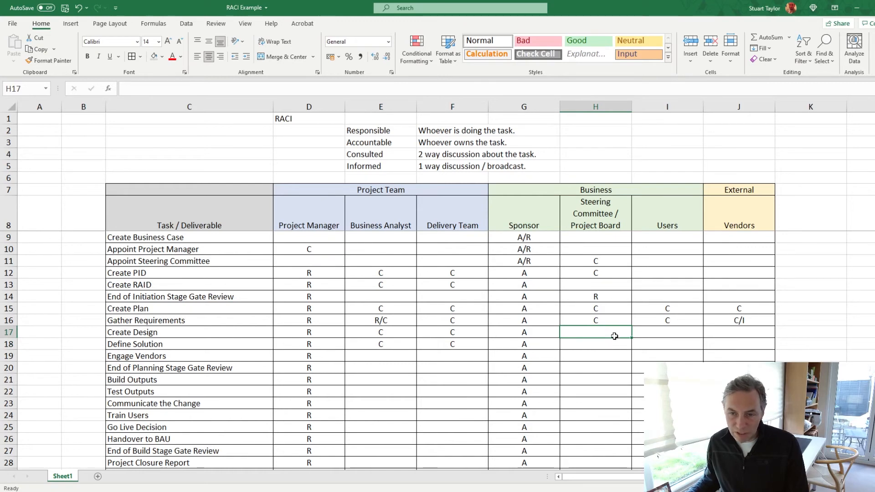
text(I)
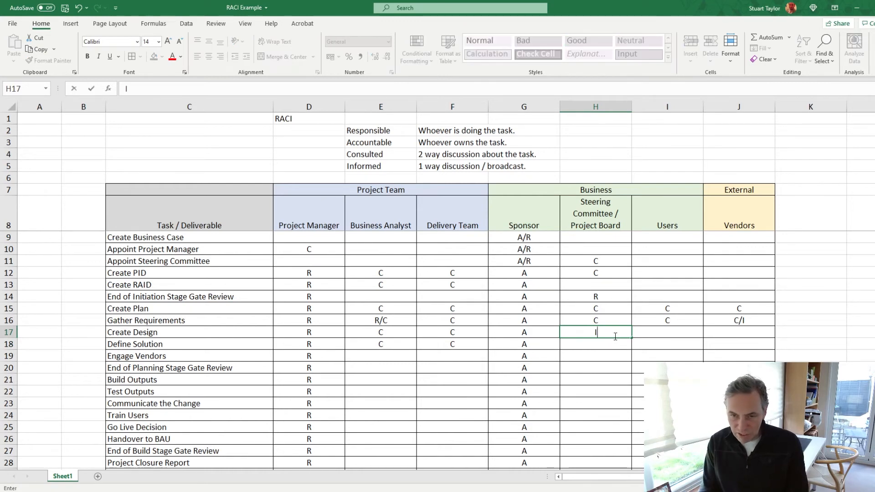
key(Return)
text(I)
click(668, 336)
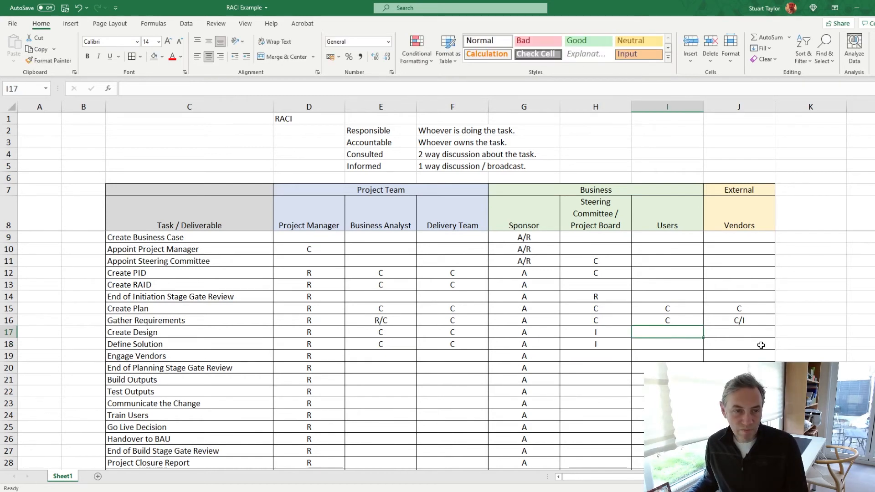
Step: Enter "C/I" for Vendors on Create Design in J17 and fill it down to Define Solution in J18
click(740, 334)
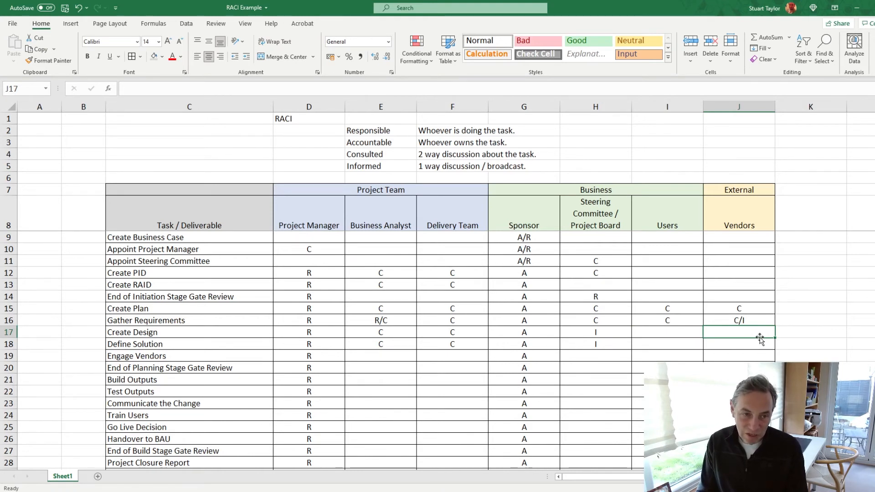
text(C/I)
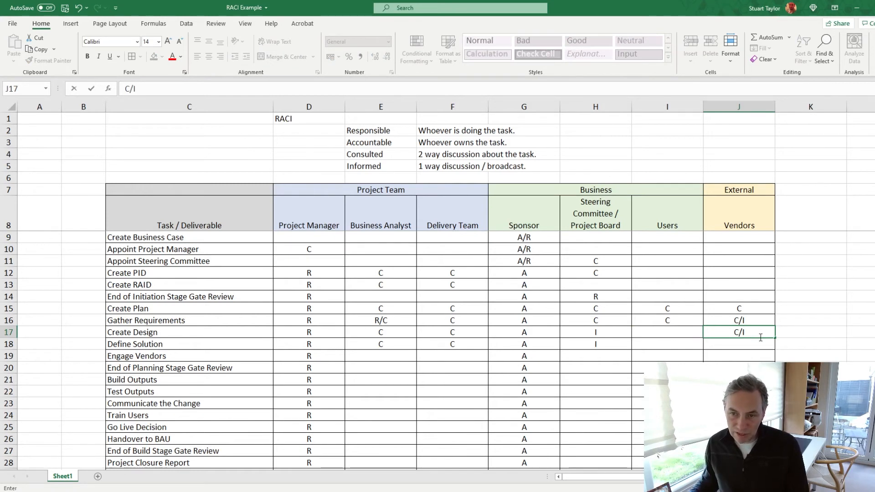
key(Return)
click(748, 335)
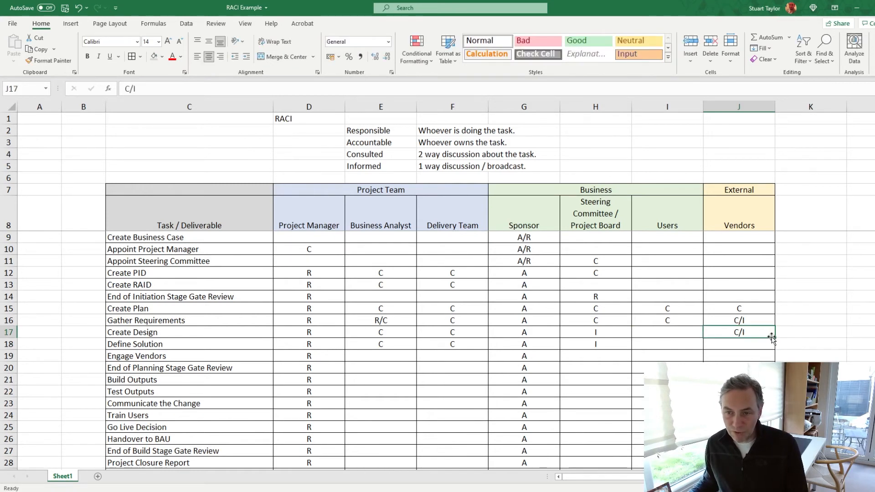
drag(775, 338, 774, 348)
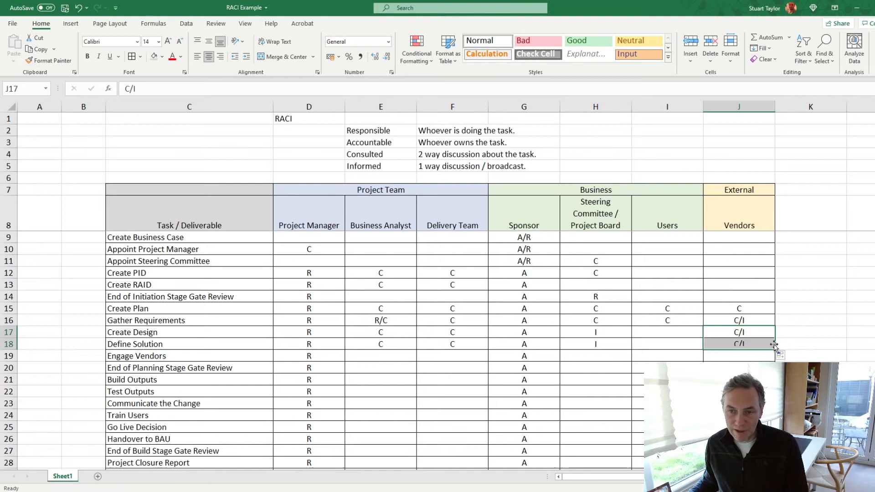
click(647, 341)
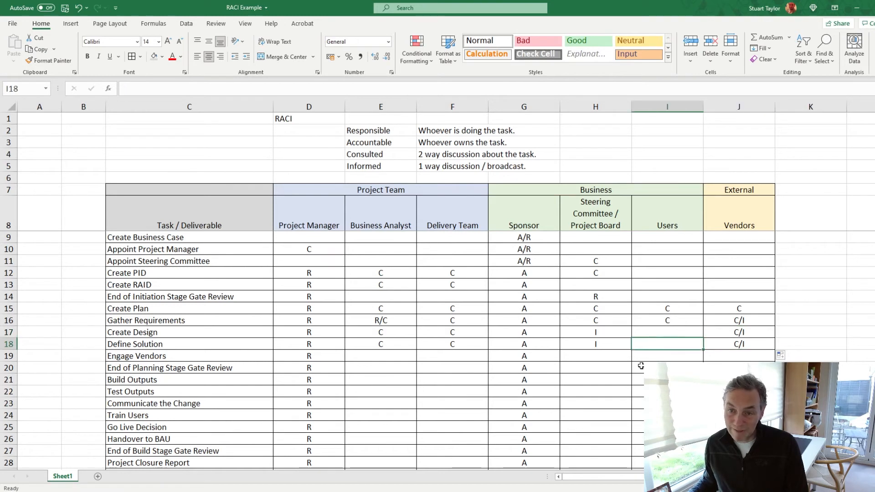
Step: Enter "C" for Vendors in J19 and for the Steering Committee / Project Board in H19 on Engage Vendors
click(371, 359)
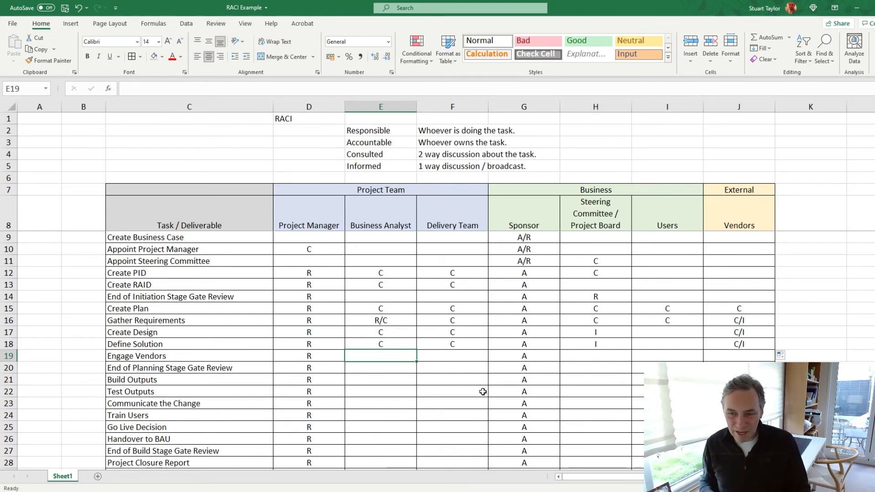
click(758, 359)
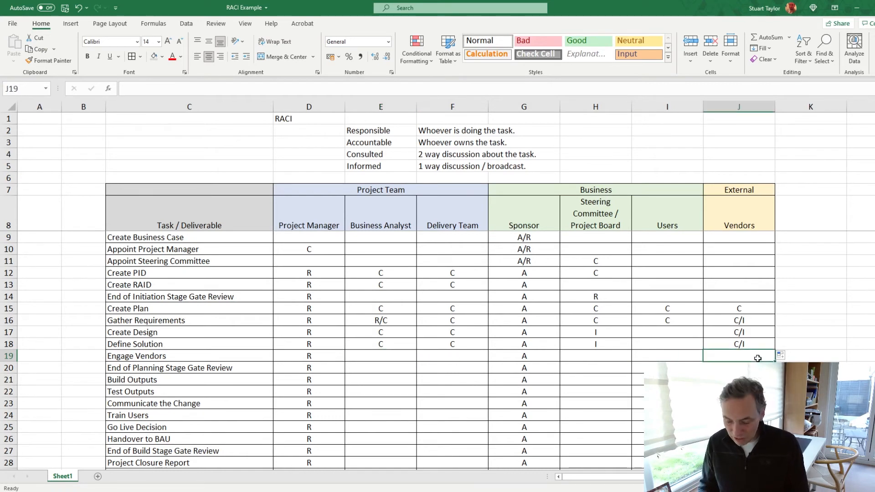
text(C)
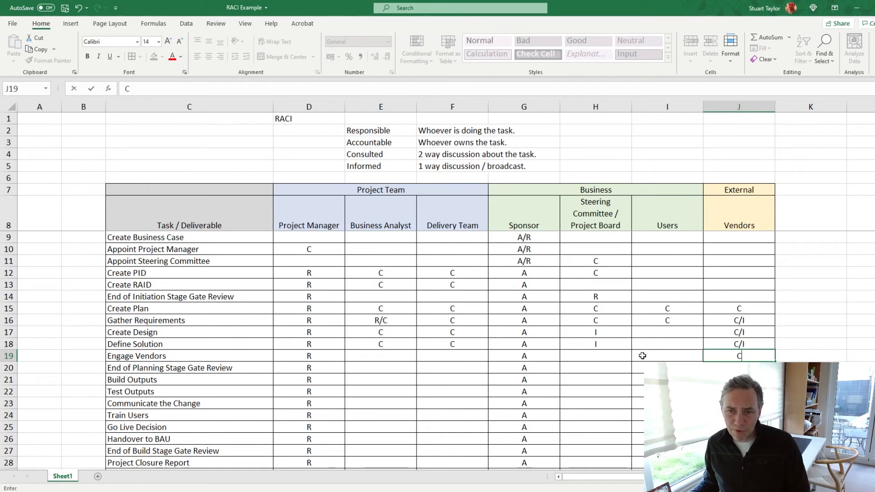
click(612, 358)
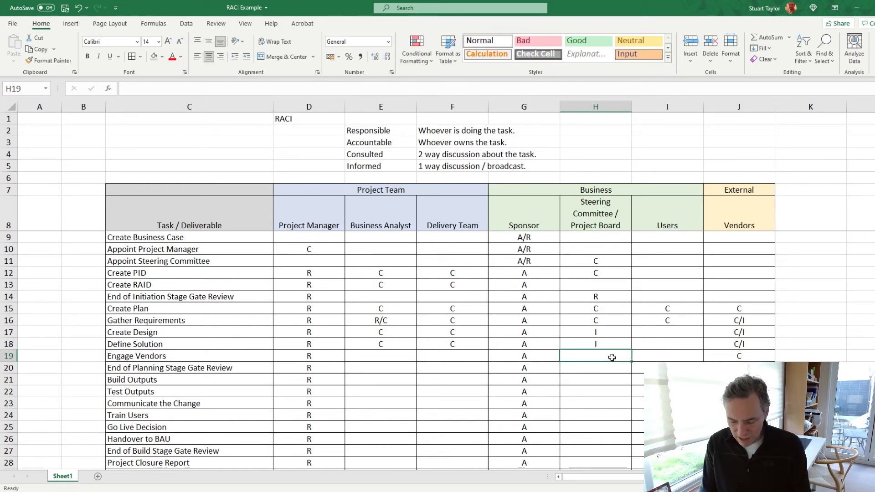
text(C)
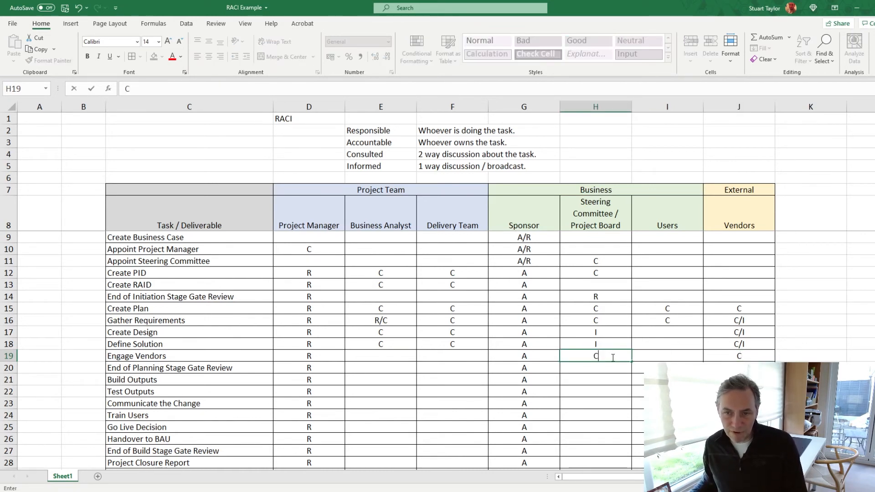
click(652, 356)
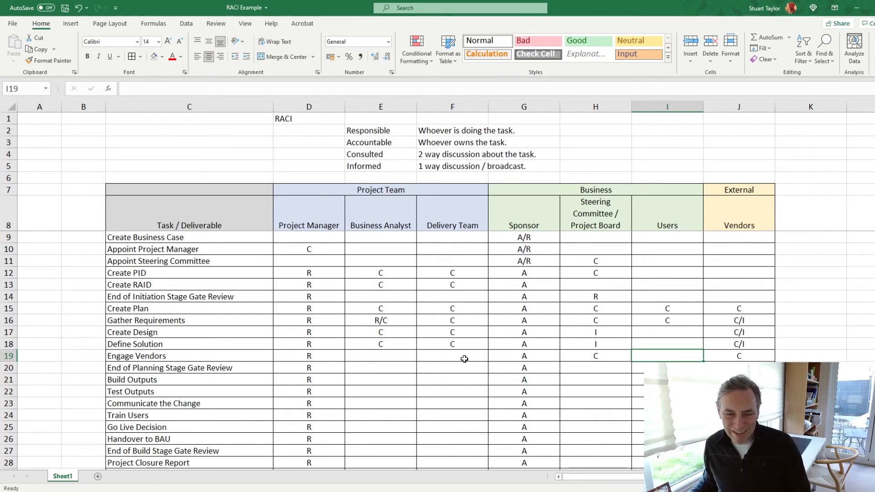
Step: Enter "C" for the Business Analyst and Delivery Team on Engage Vendors in E19:F19
click(367, 360)
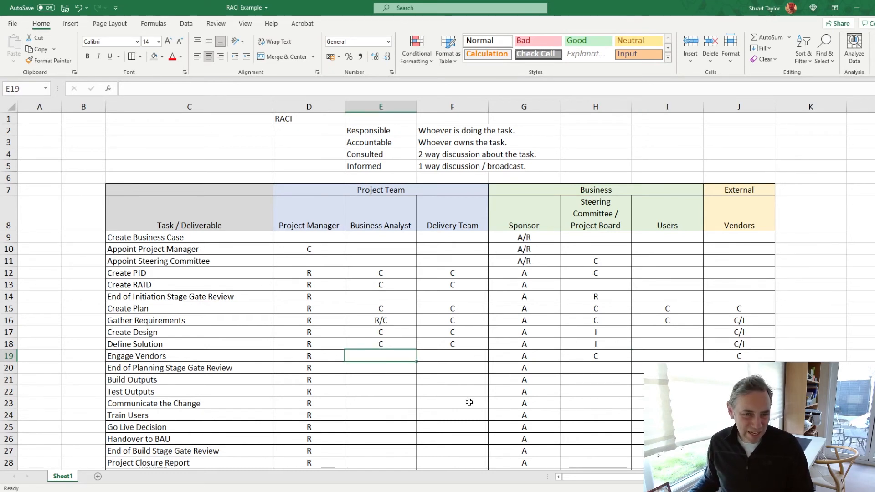
text(C)
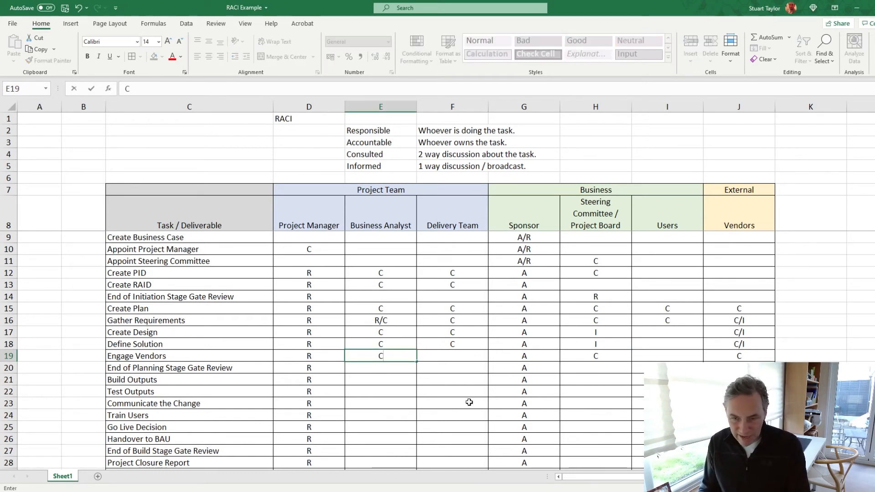
key(Tab)
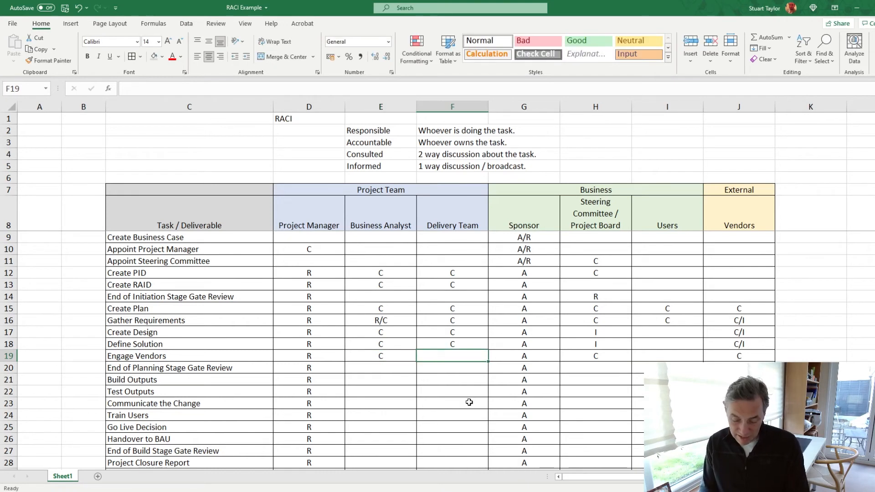
text(C)
key(Return)
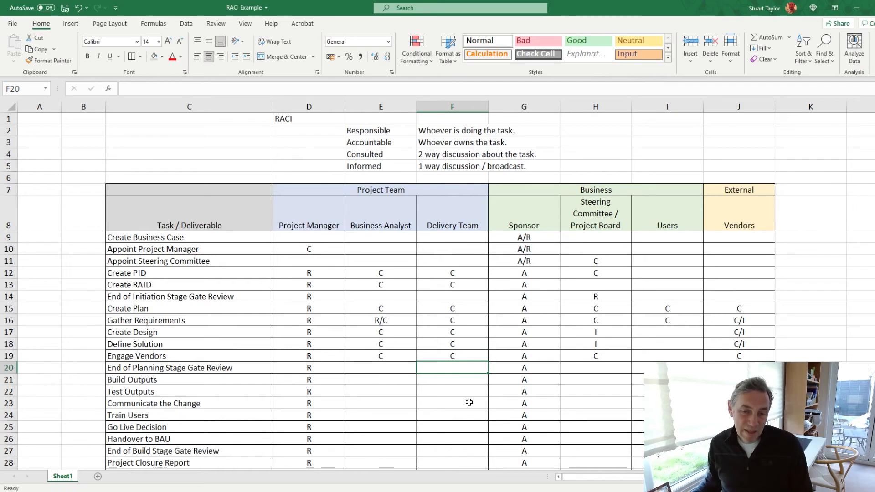
Step: Copy the End of Initiation Stage Gate Review assignments in D14:J14 to the Planning, Build and Closure Stage Gate Review rows 20, 27 and 32
click(372, 368)
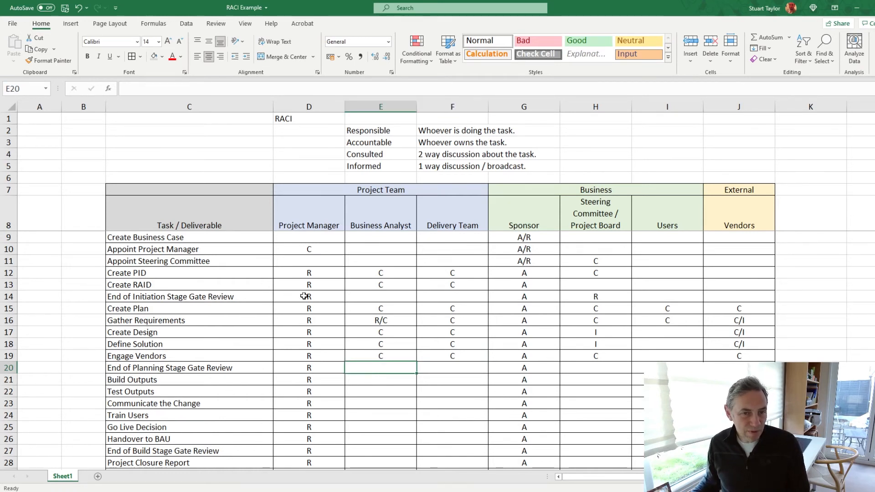
drag(296, 297, 723, 293)
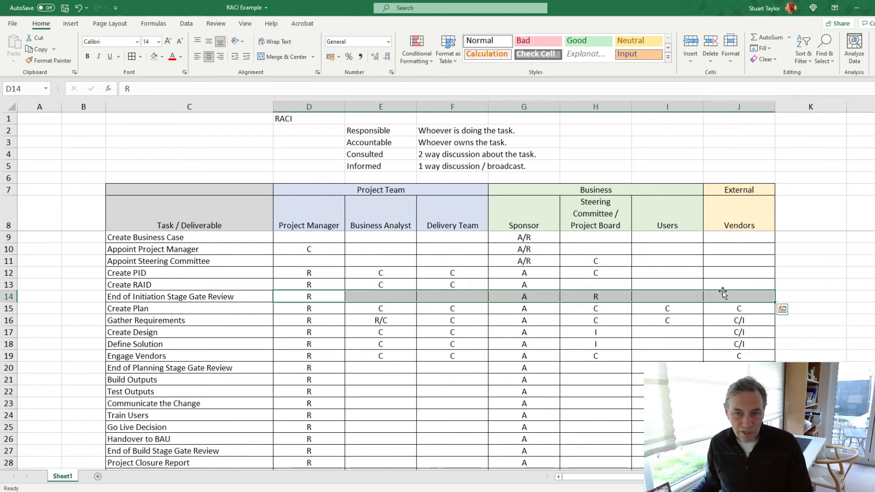
key(ctrl+c)
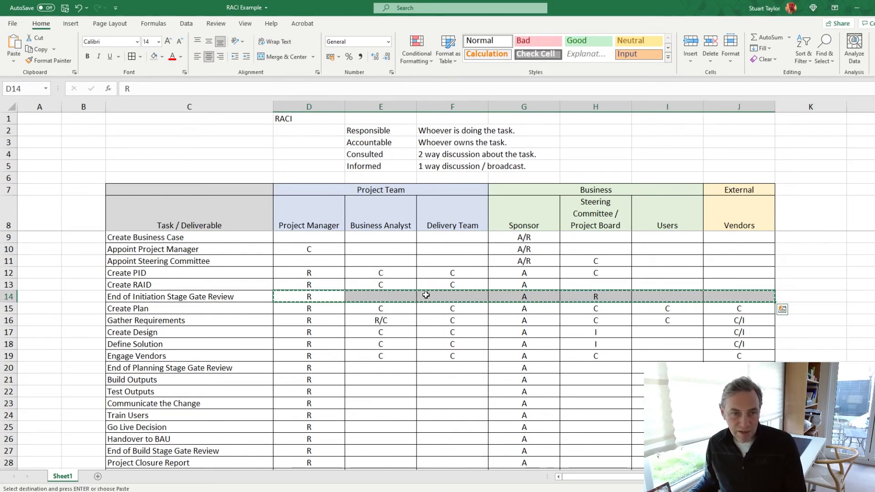
click(311, 368)
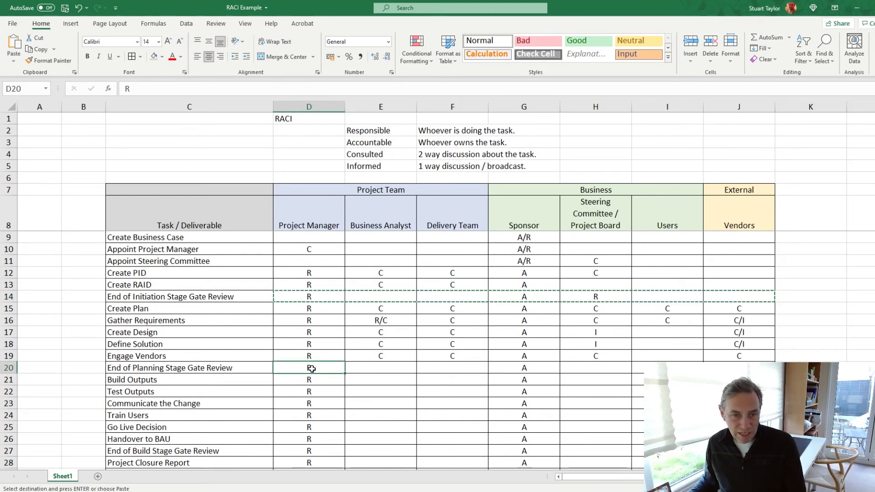
key(ctrl+v)
scroll(311, 368, down, 2)
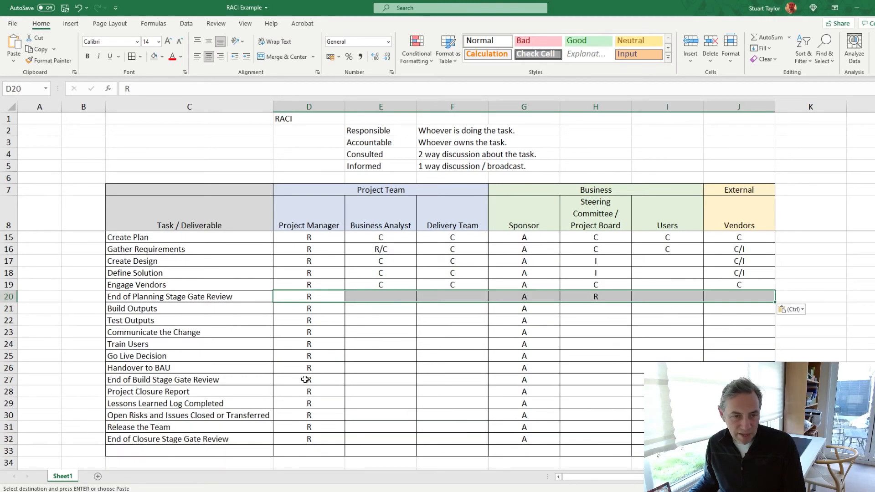
click(307, 379)
key(ctrl+v)
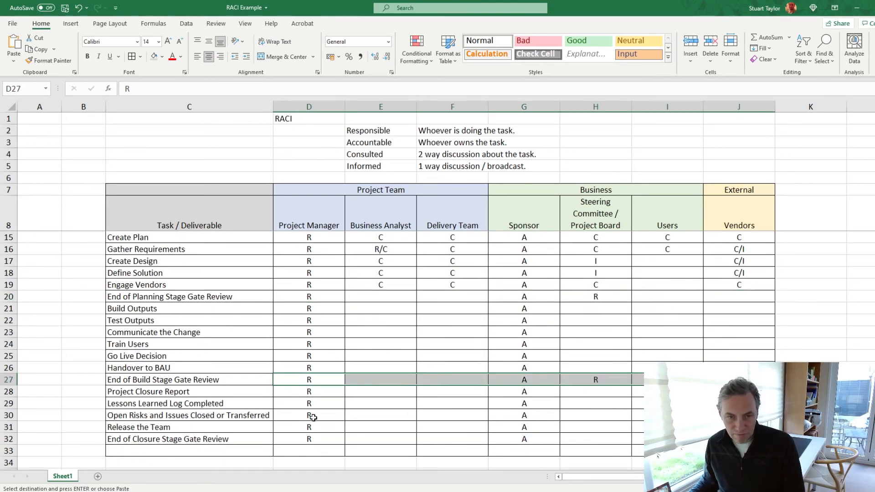
click(315, 437)
key(ctrl+v)
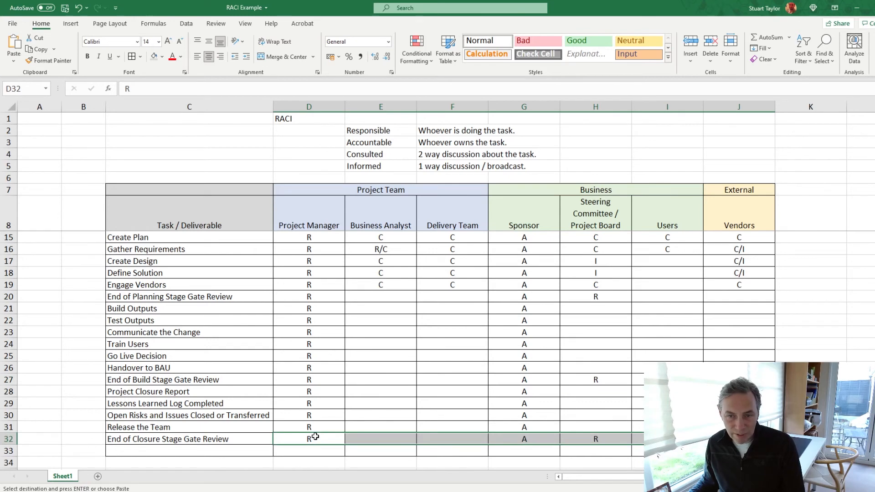
Step: Enter "R" for the Delivery Team on Build Outputs and Test Outputs in F21:F22
scroll(501, 371, up, 2)
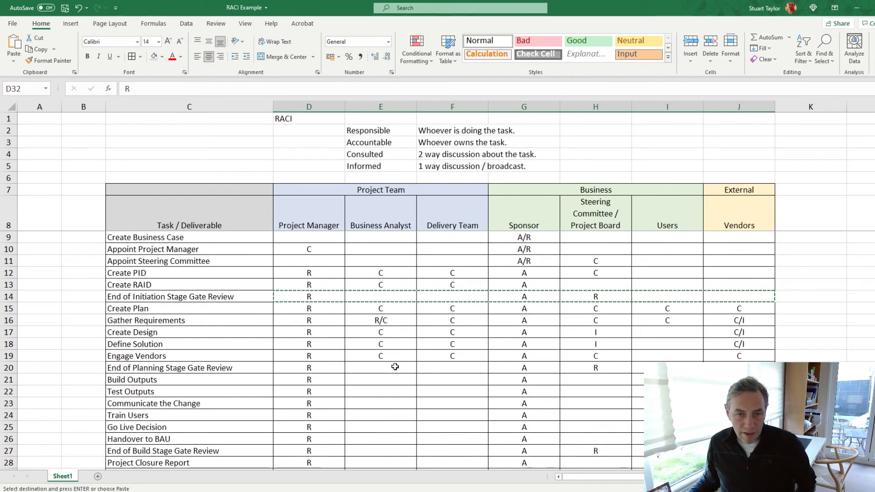
click(399, 380)
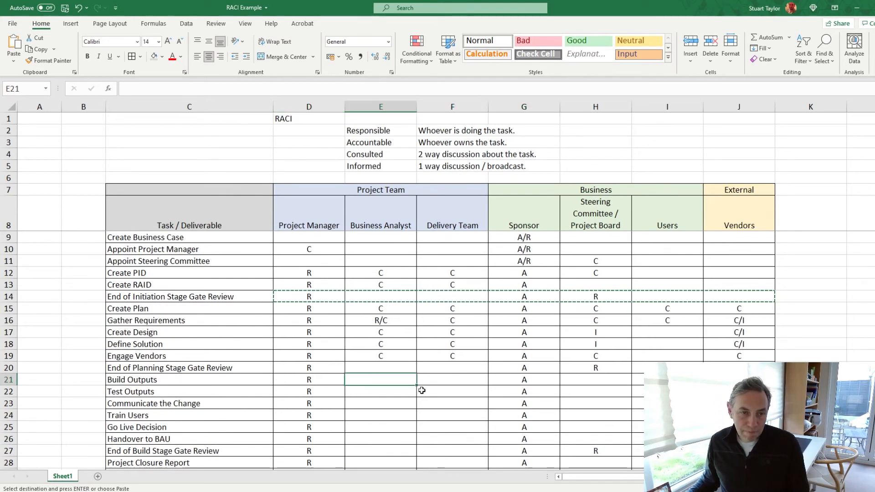
click(447, 381)
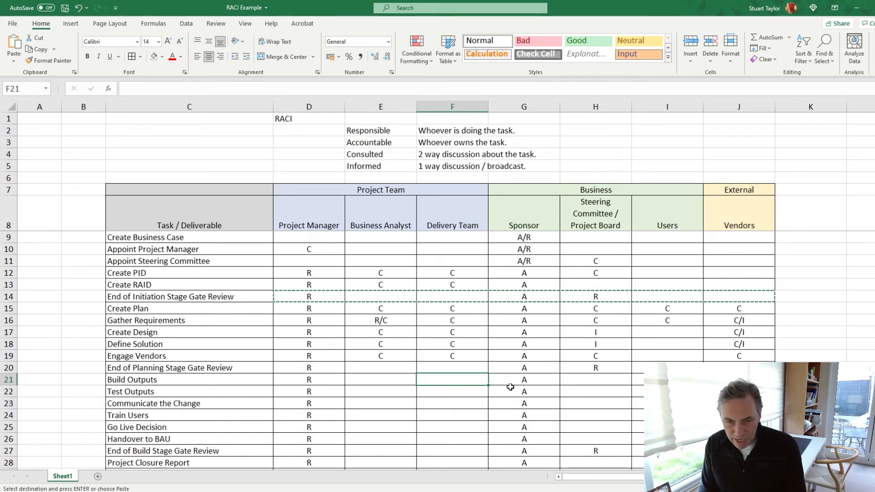
text(R)
key(Return)
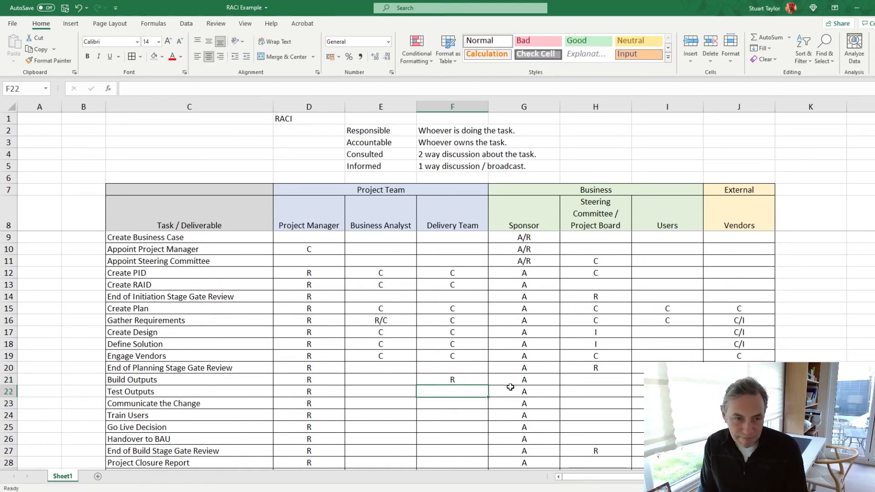
text(R)
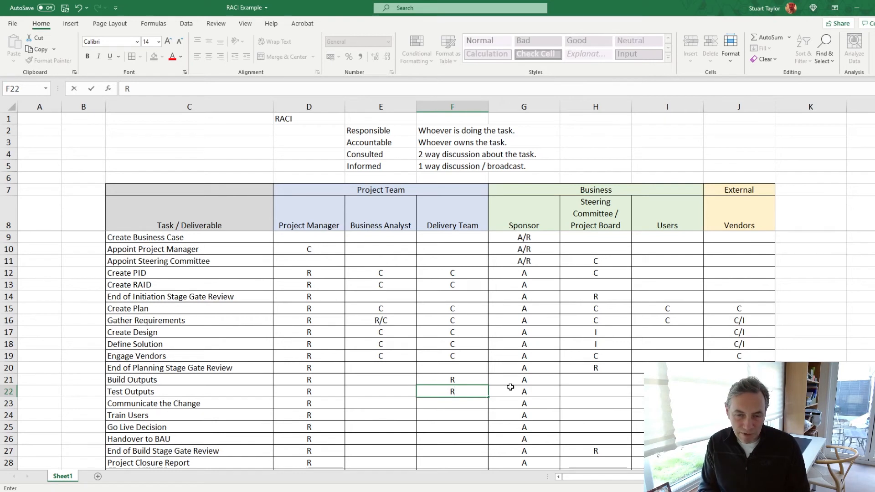
drag(639, 380, 667, 391)
click(668, 380)
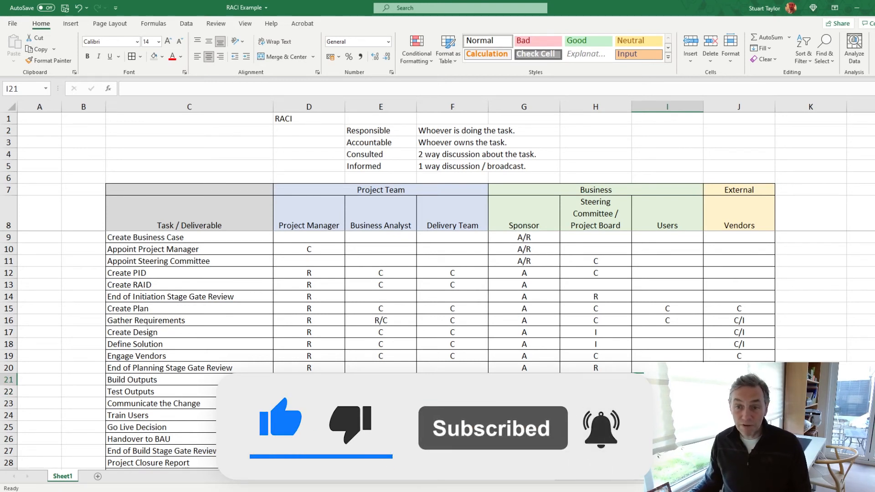
drag(667, 382, 667, 389)
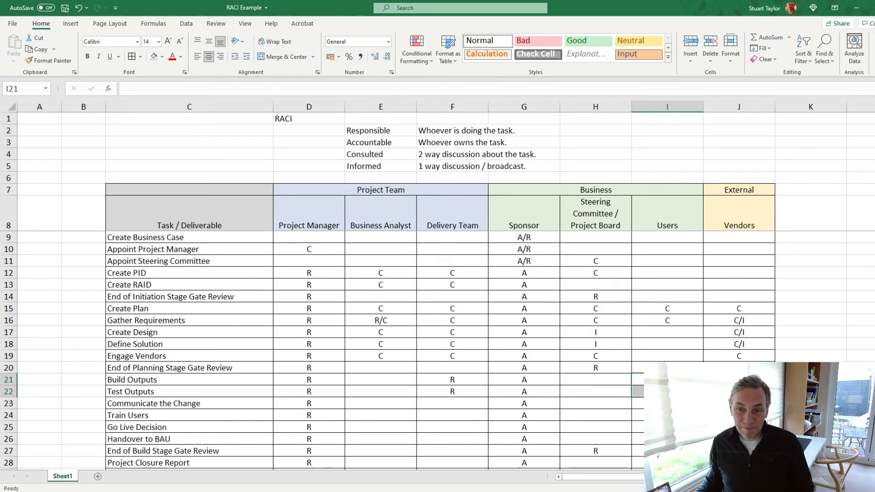
Step: Enter "C" for the Business Analyst on Build Outputs and Test Outputs in E21:E22
click(369, 381)
text(C)
key(Return)
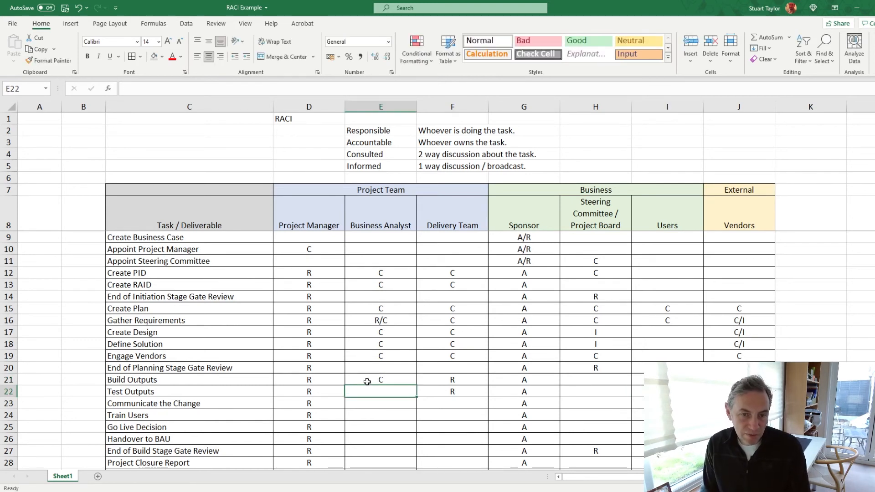
text(C)
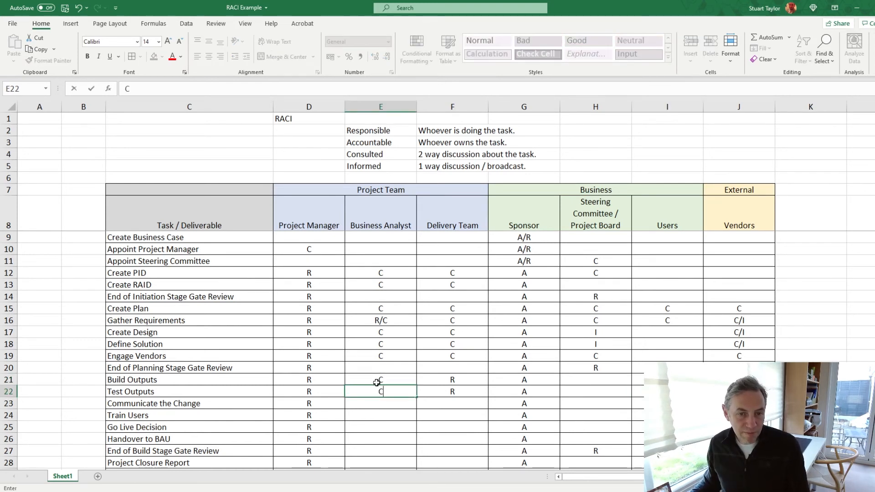
drag(376, 381, 379, 391)
click(387, 391)
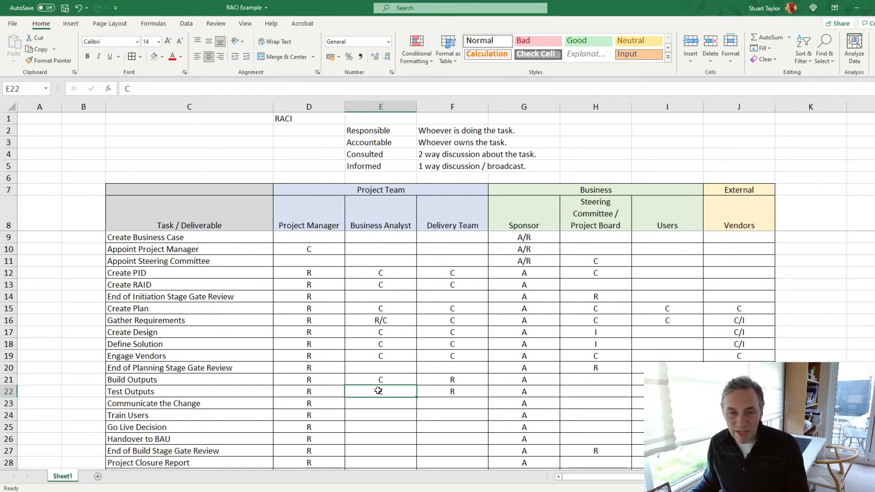
Step: Assign the Steering Committee / Project Board "C" on Build Outputs in H21 and "I" on Test Outputs in H22
click(578, 396)
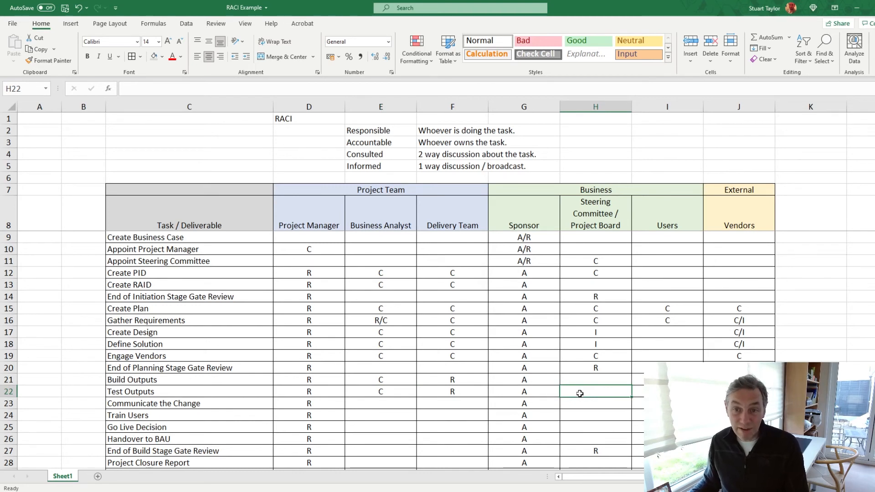
click(595, 383)
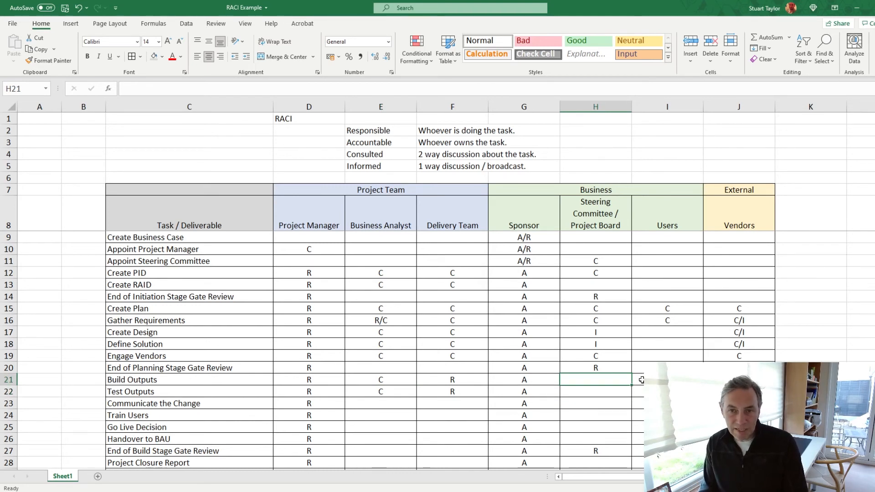
text(C)
key(Return)
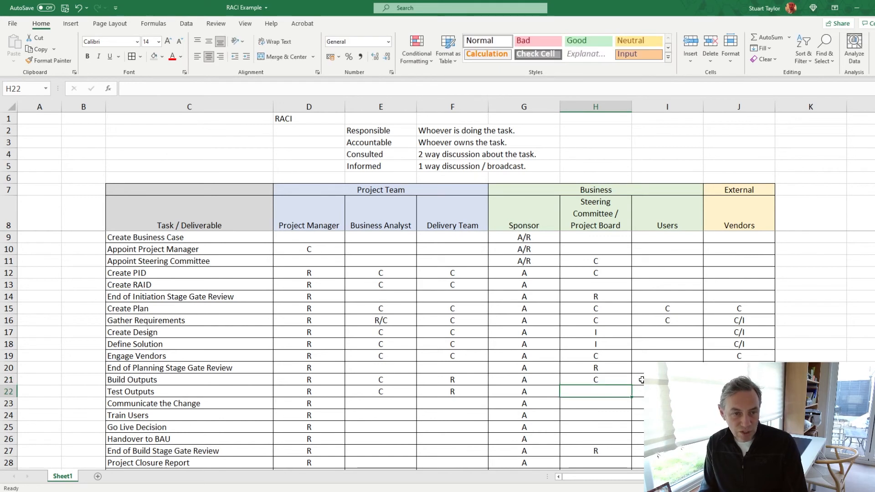
text(C)
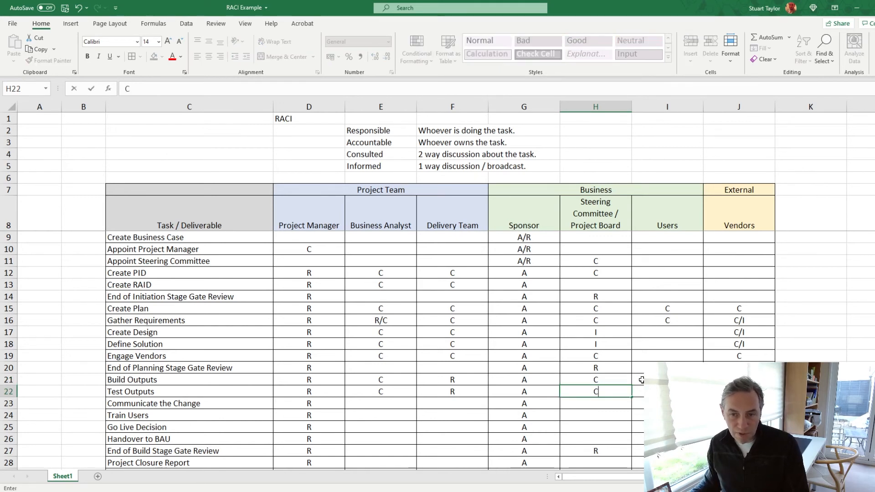
click(642, 380)
click(610, 393)
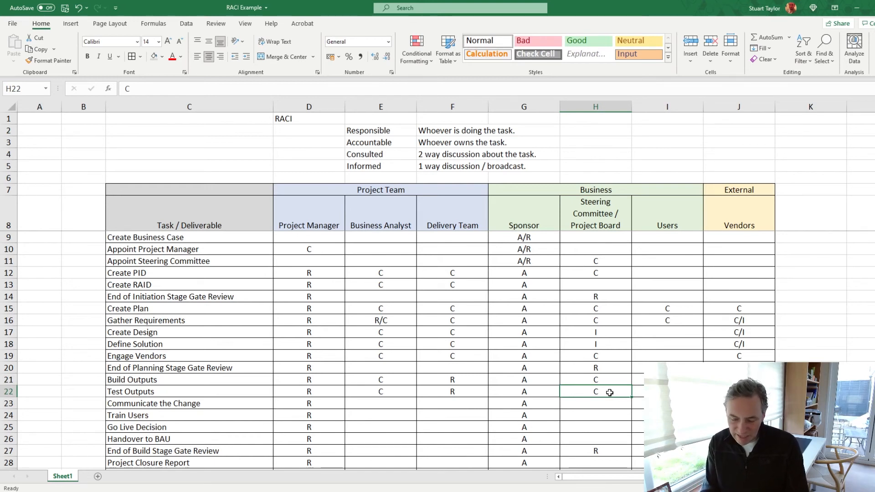
text(I)
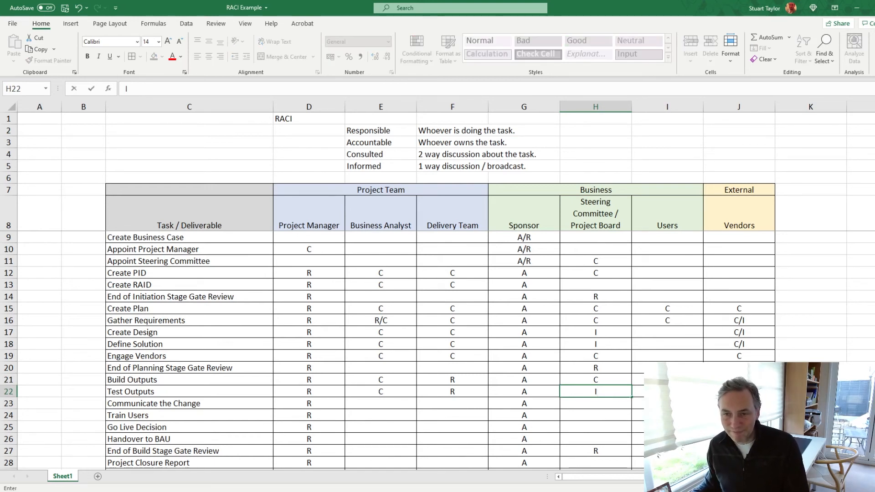
Step: Enter "C" for Vendors on Build Outputs and Test Outputs in J21:J22
click(668, 379)
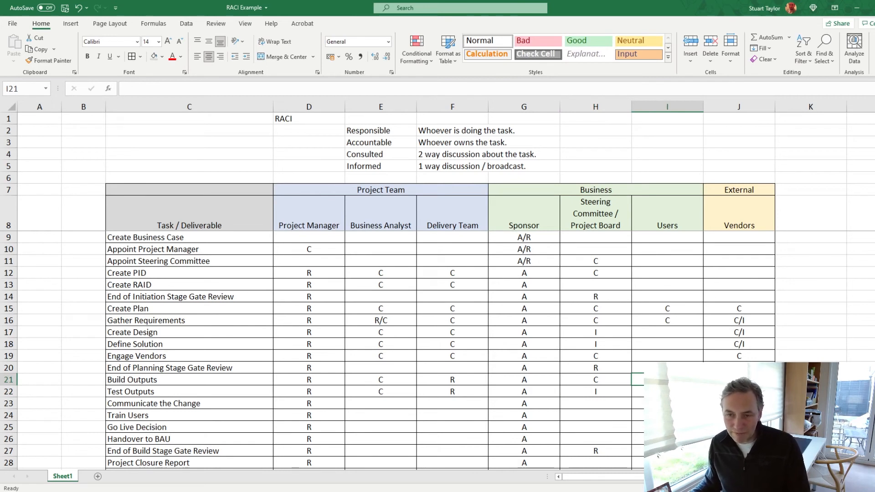
key(Right)
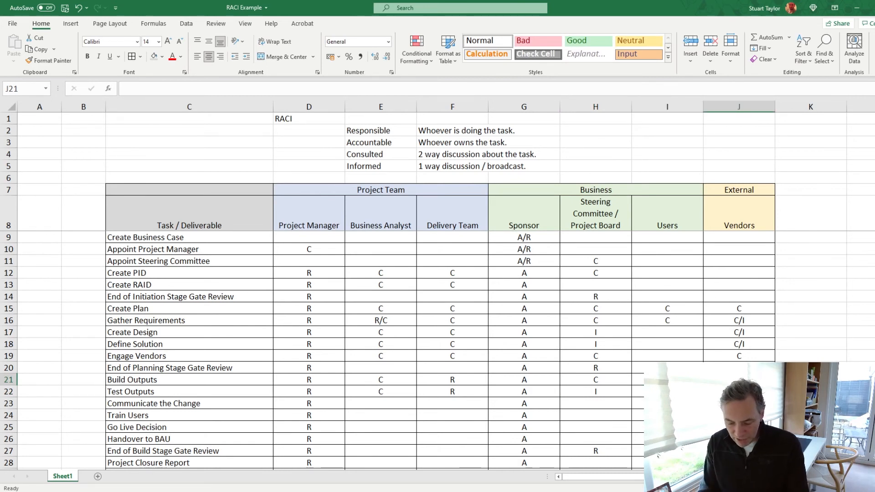
text(C)
key(Return)
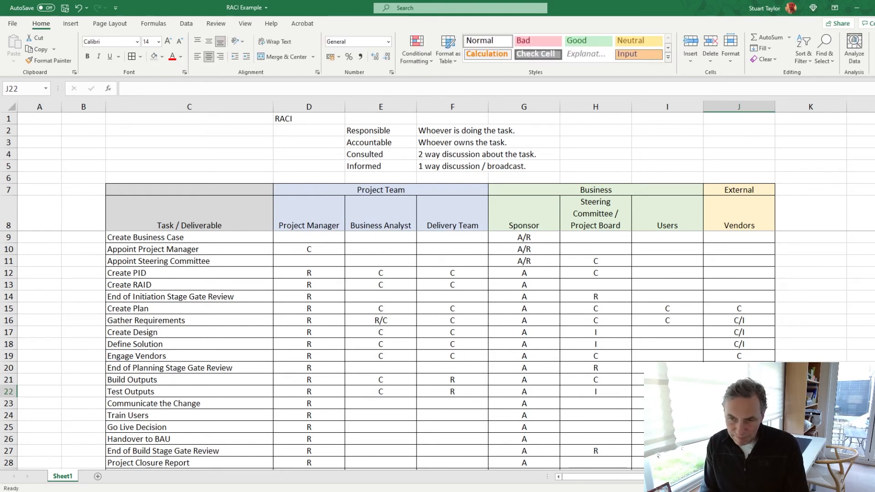
Step: Assign "C" to the Business Analyst and the Delivery Team on Communicate the Change in E23:F23
click(374, 402)
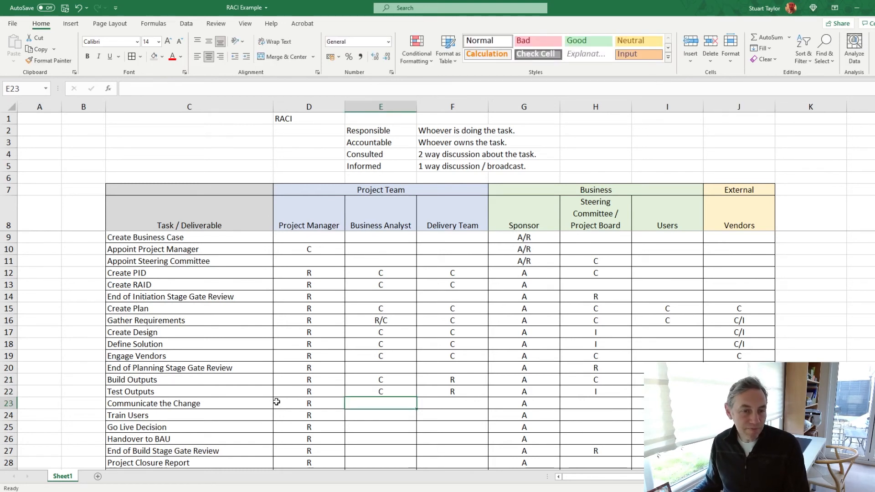
click(311, 403)
click(372, 405)
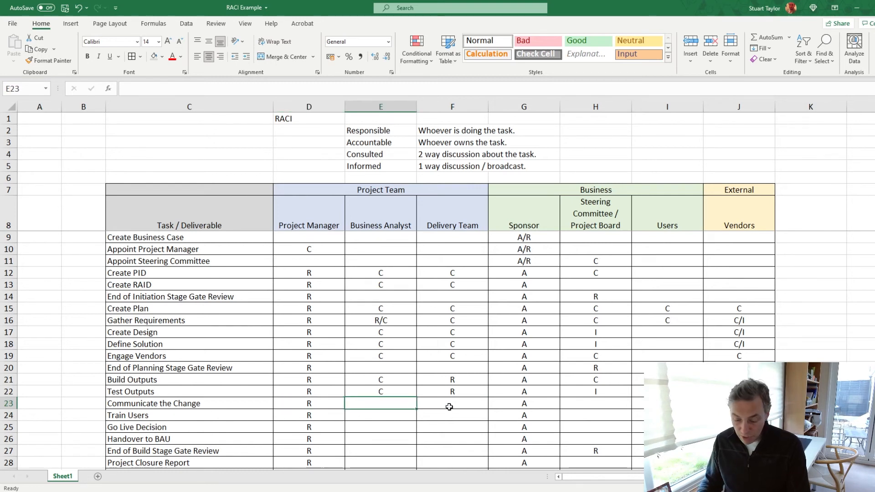
text(C)
click(449, 407)
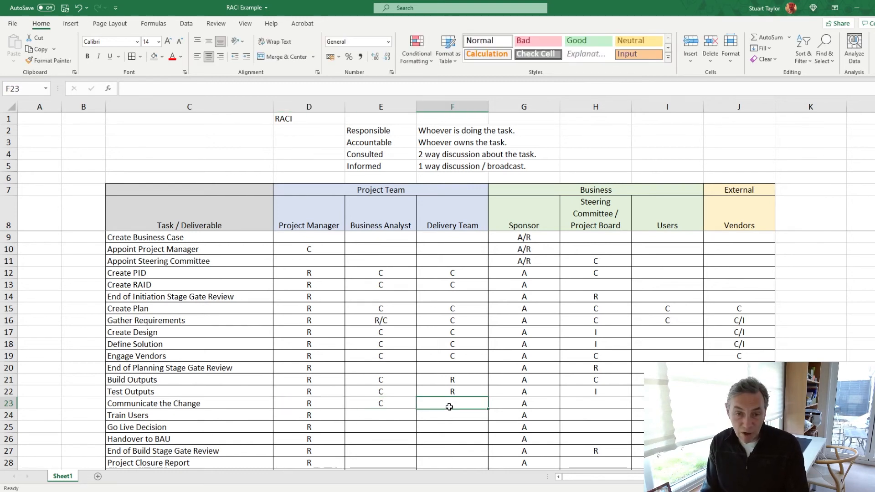
text(C)
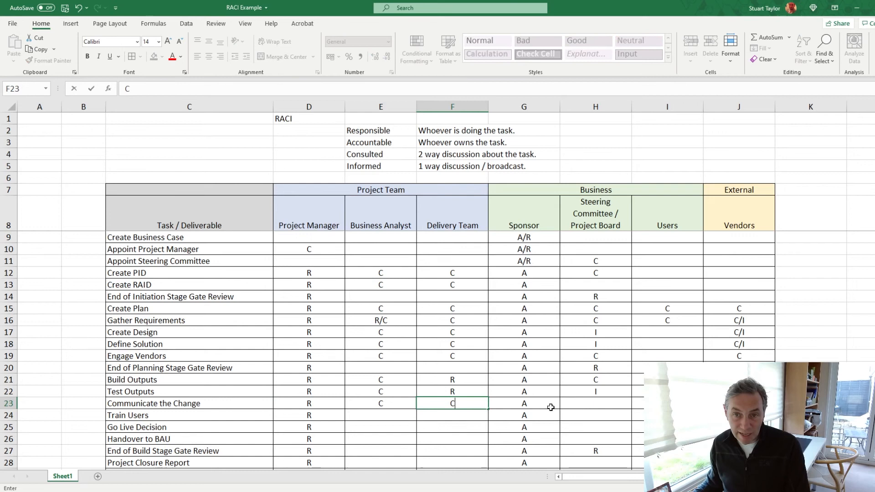
Step: On Communicate the Change, assign the Steering Committee / Project Board "C" in H23 and both Users and Vendors "I" in I23:J23
click(596, 405)
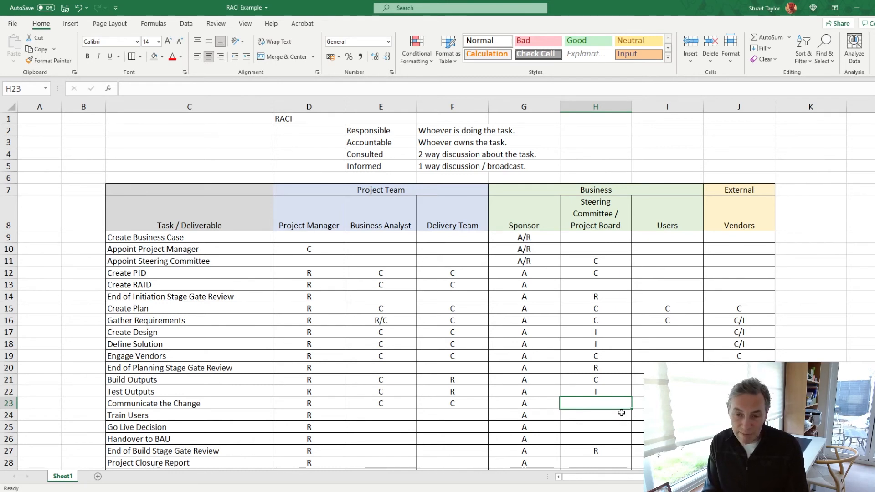
text(C)
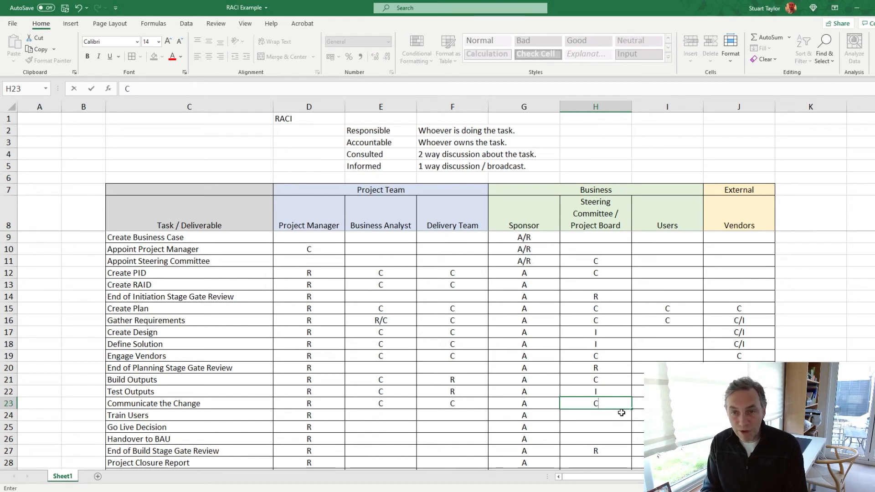
key(Tab)
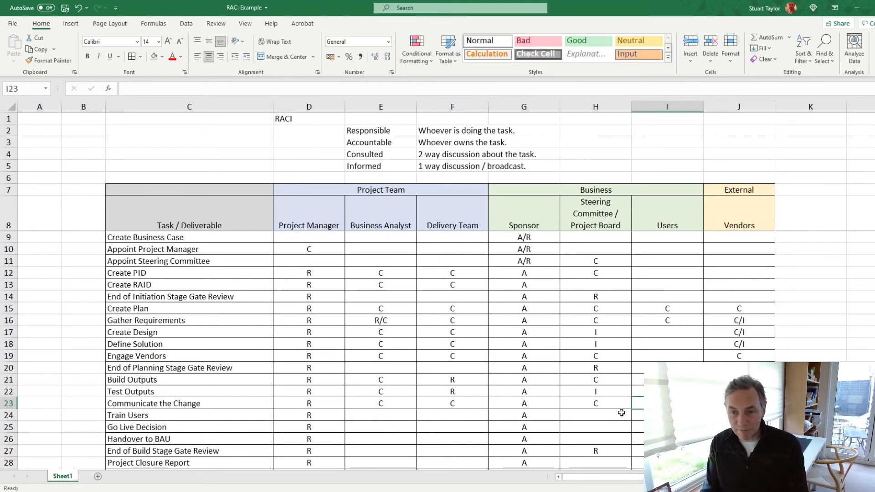
text(I)
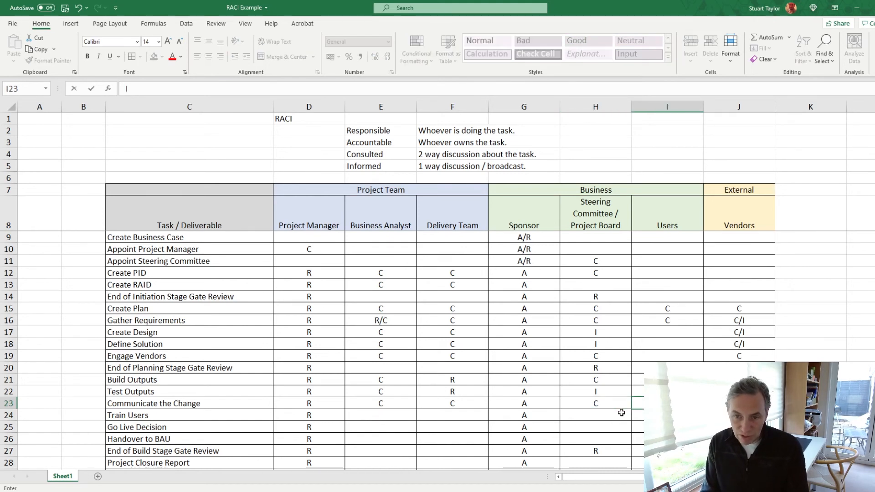
key(Tab)
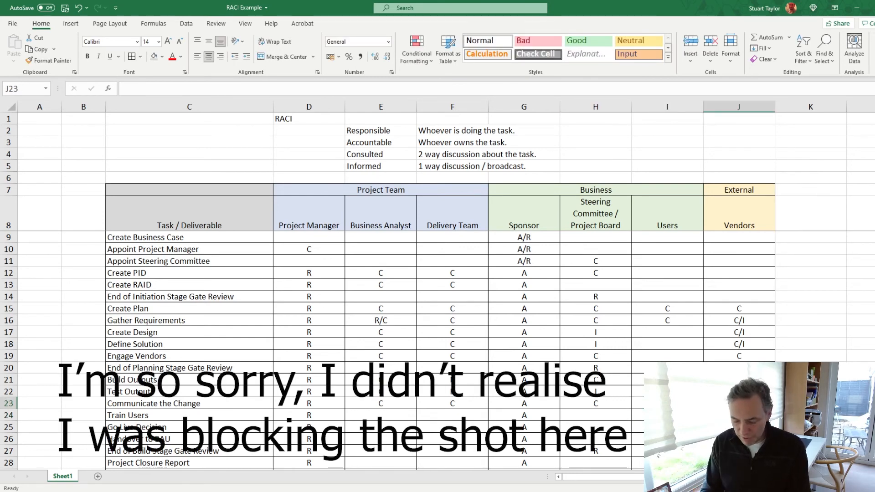
text(I)
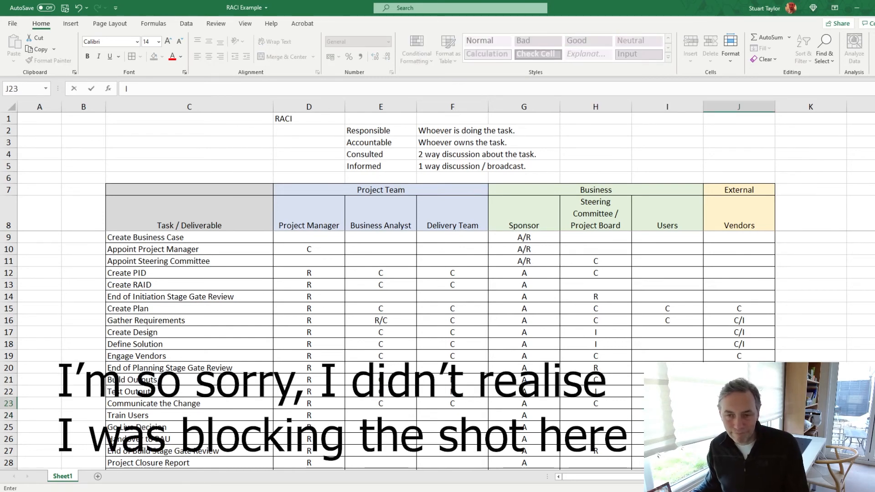
key(Return)
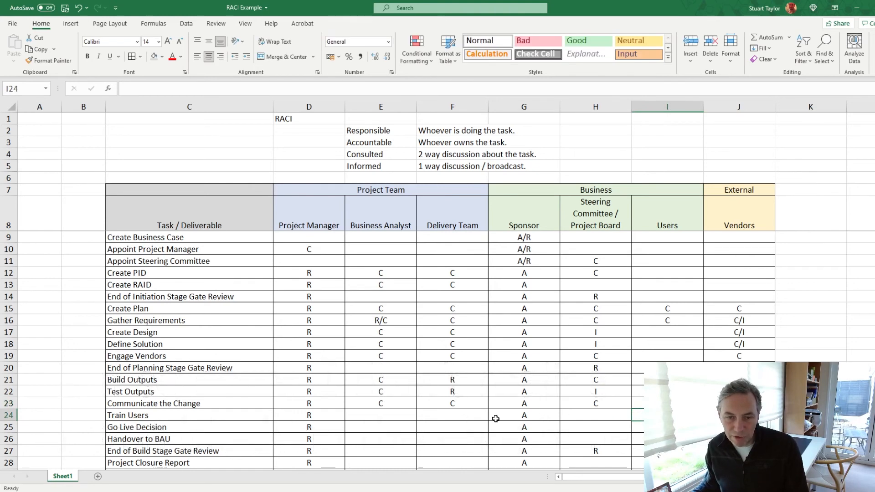
Step: Assign the Delivery Team "R/I" on Train Users in F24
click(365, 414)
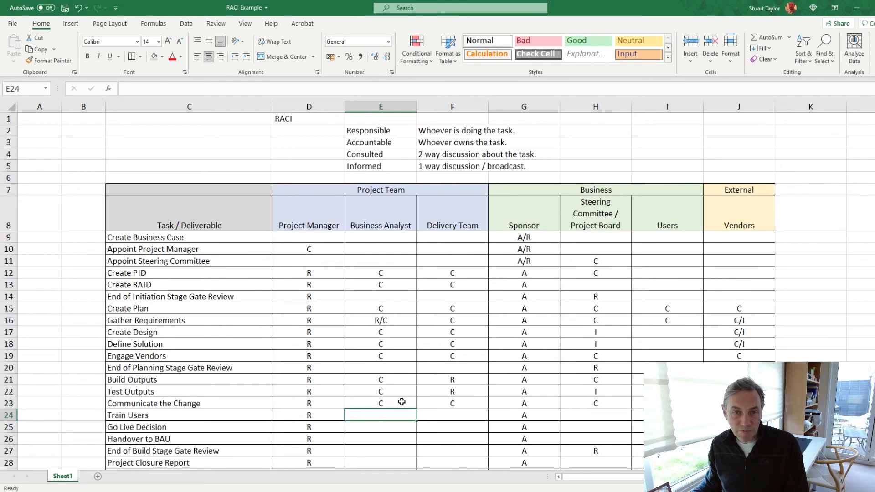
click(455, 418)
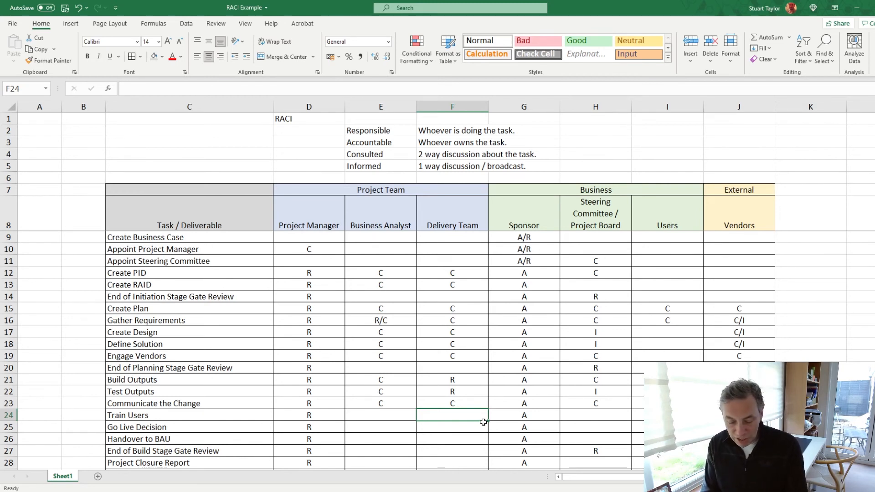
text(R)
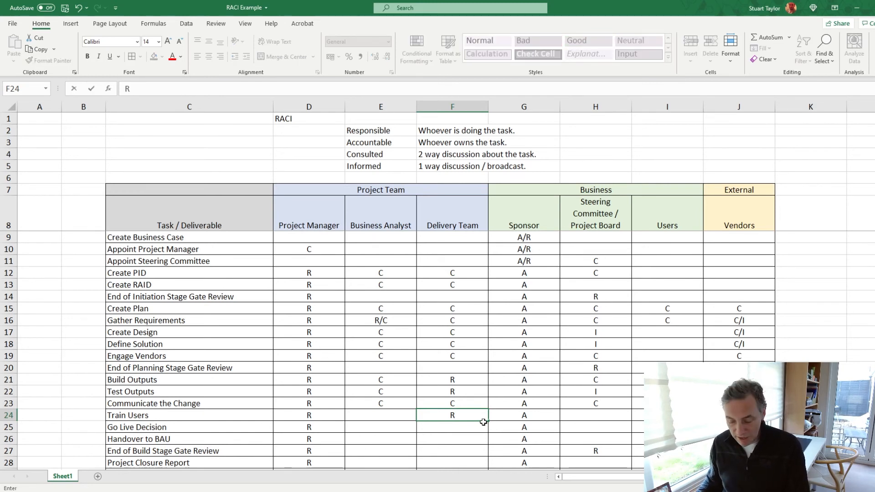
text(/I)
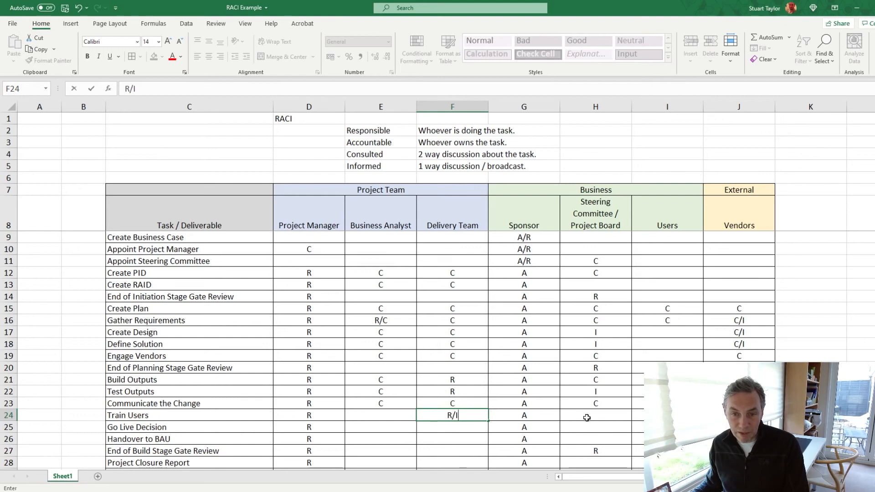
Step: On Train Users, assign the Steering Committee / Project Board "I" in H24, Users "C" in I24 and Vendors "I" in J24
click(586, 416)
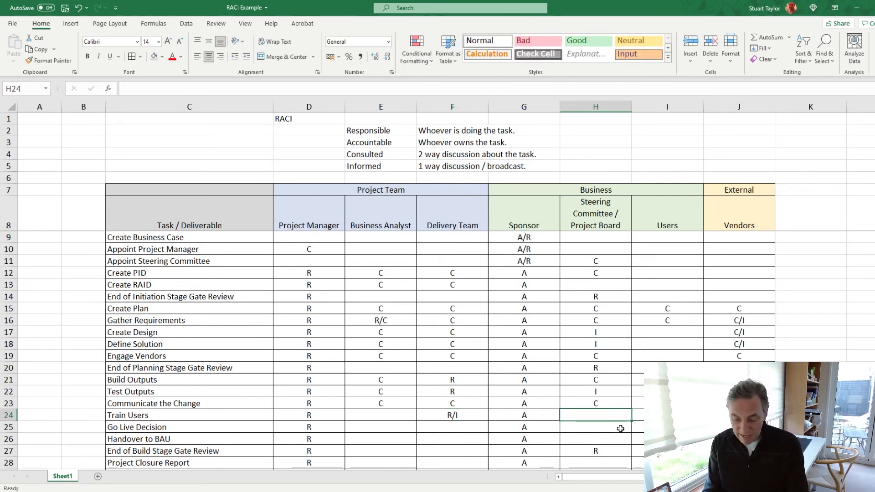
text(I)
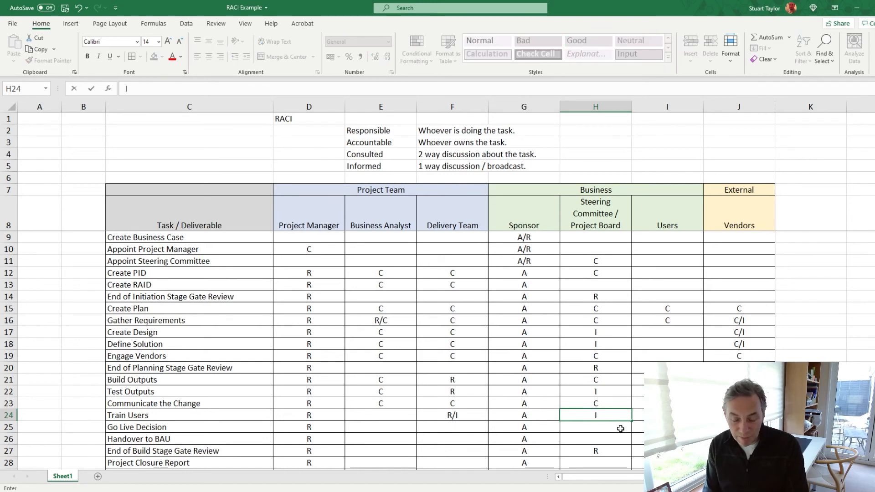
key(Tab)
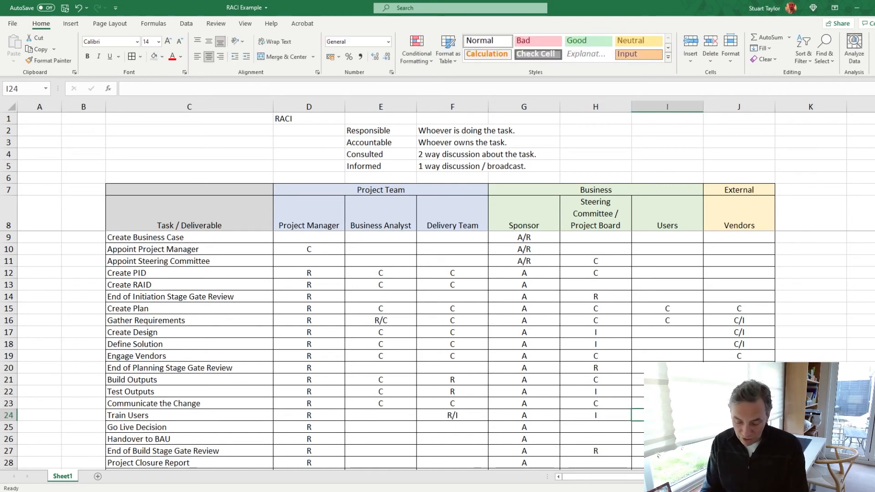
text(C)
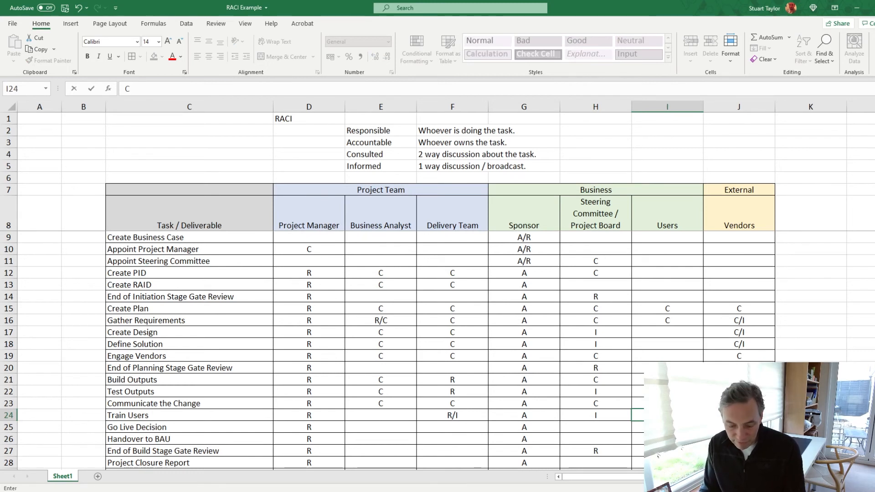
key(Tab)
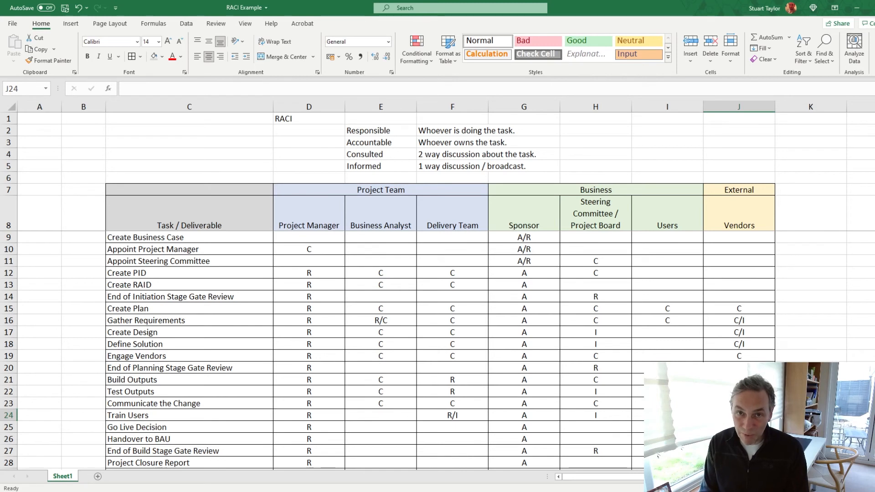
text(I)
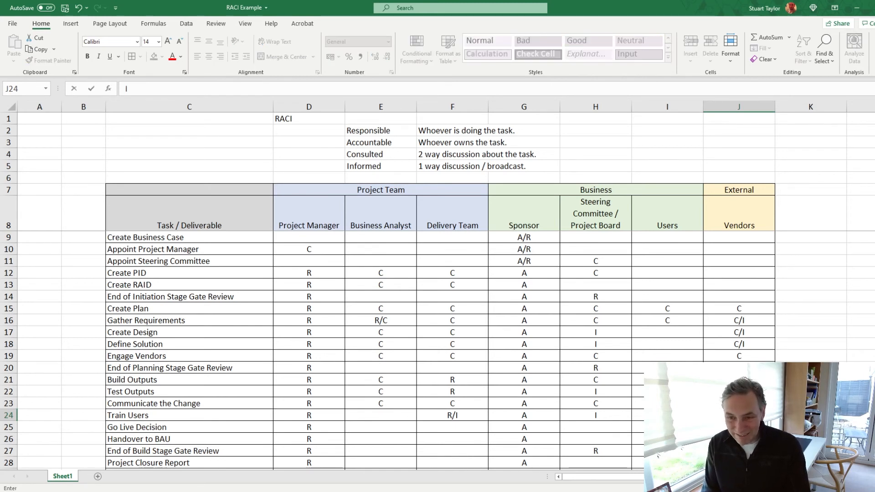
key(Return)
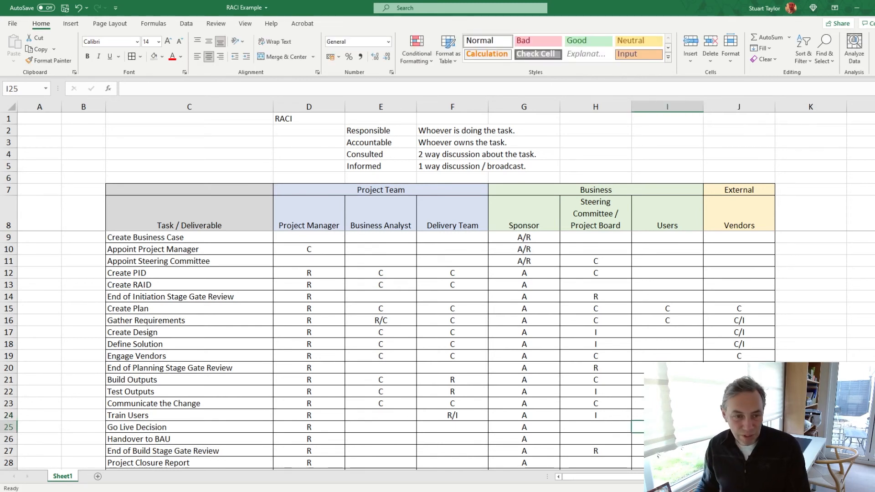
Step: Enter "C" for the Business Analyst and the Delivery Team on Go Live Decision in E25:F25
click(383, 428)
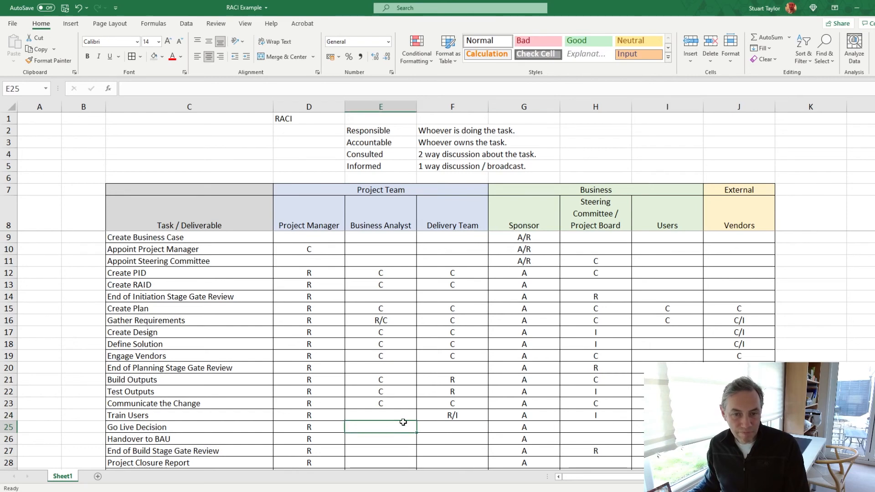
scroll(386, 404, down, 1)
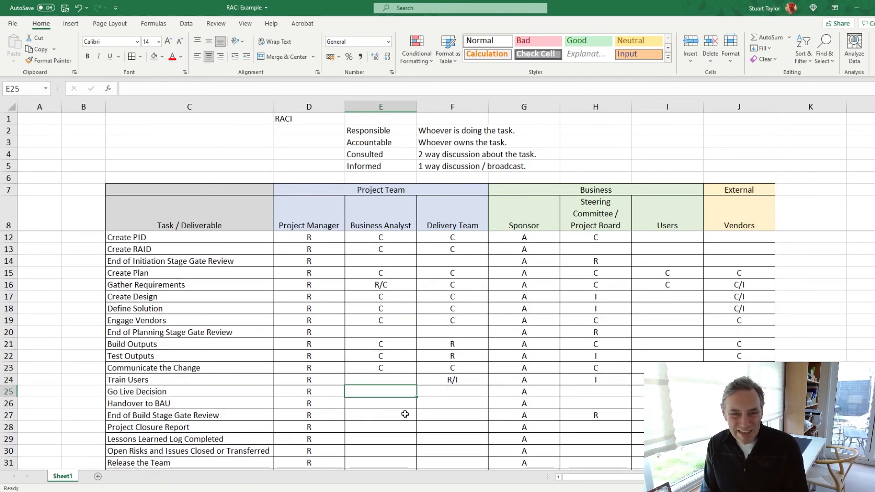
text(C)
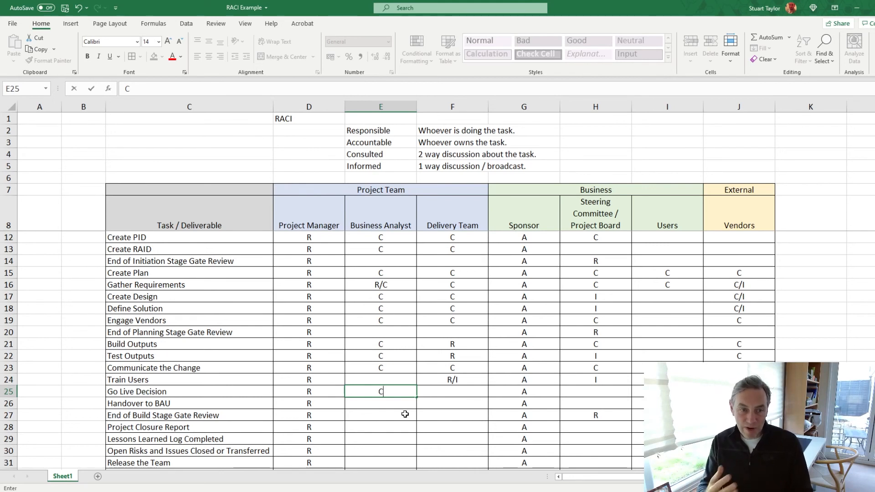
key(Tab)
text(C)
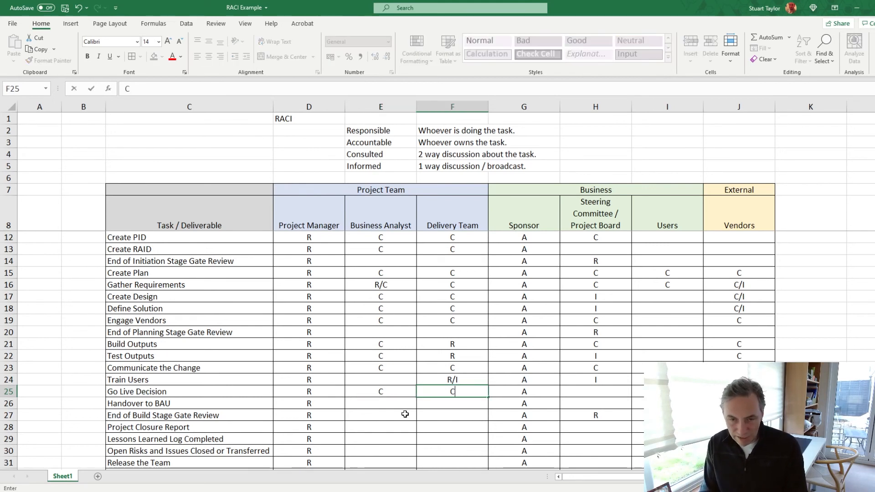
Step: Change the Sponsor's assignment on Go Live Decision in G25 to "A/R"
double_click(573, 389)
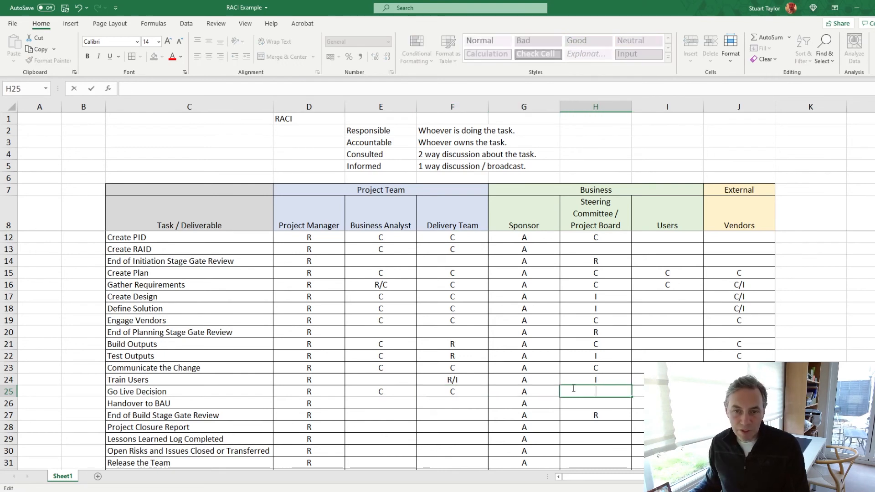
click(546, 392)
double_click(546, 392)
text(/R)
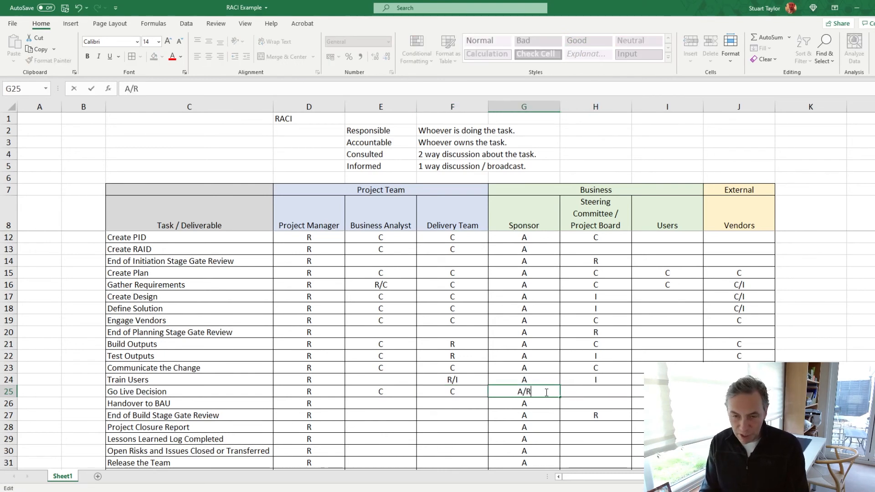
Step: On Go Live Decision, assign the Steering Committee / Project Board "R" in H25, Users "I" in I25 and Vendors "C" in J25
click(576, 393)
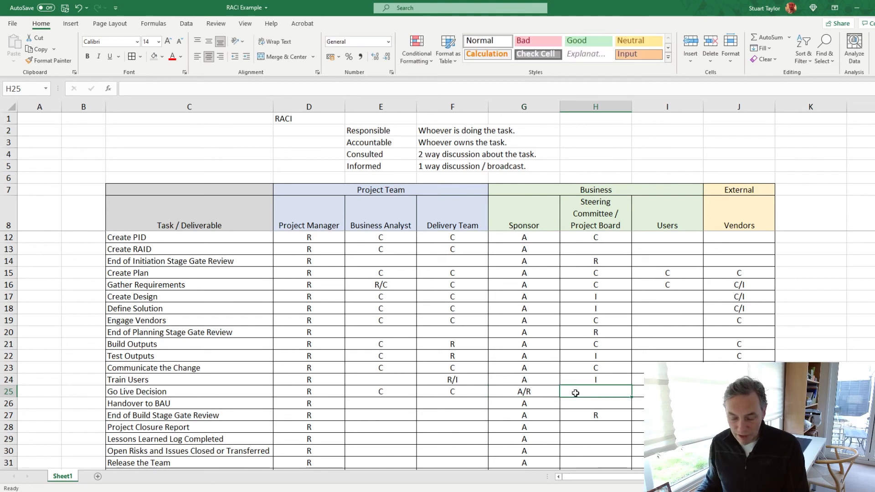
text(R)
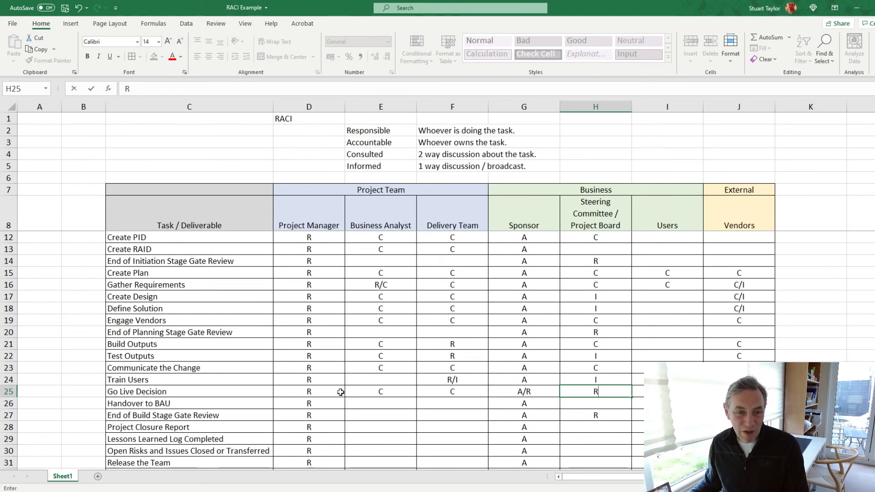
key(Tab)
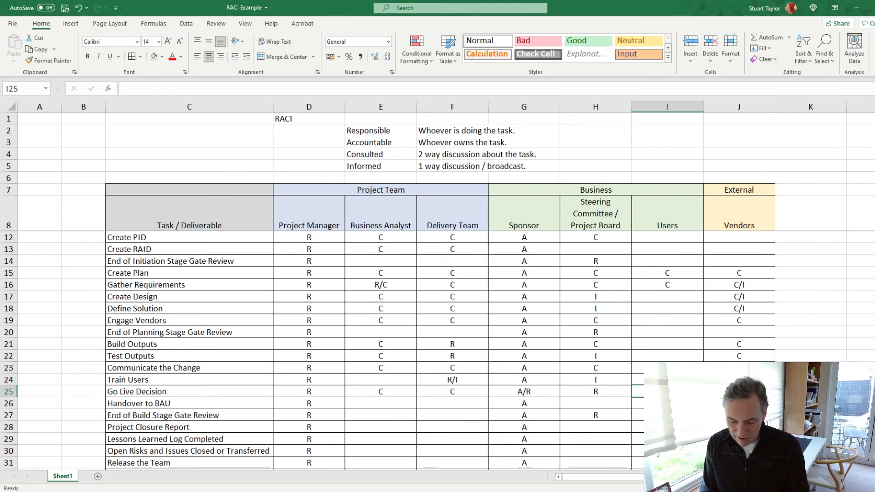
text(I)
key(Tab)
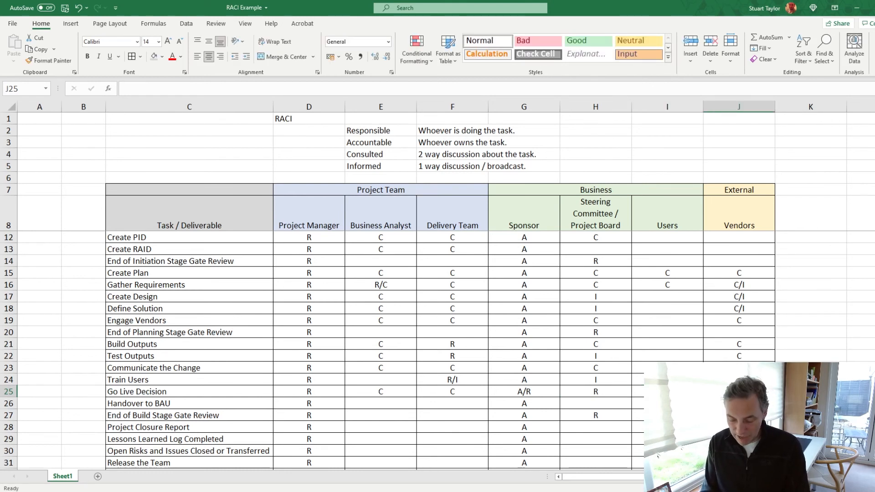
text(C)
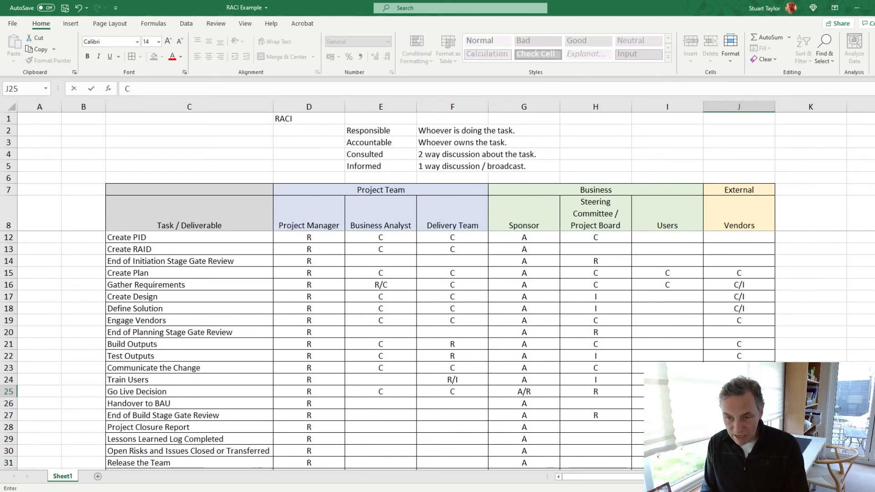
click(393, 407)
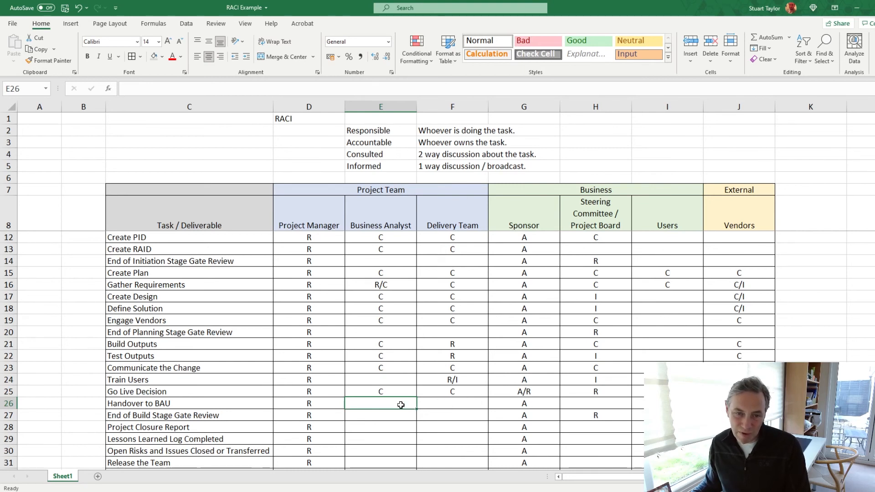
Step: On Handover to BAU in row 26, assign "C" to the Delivery Team and Users, and "I" to the Steering Committee / Project Board and Vendors
click(439, 404)
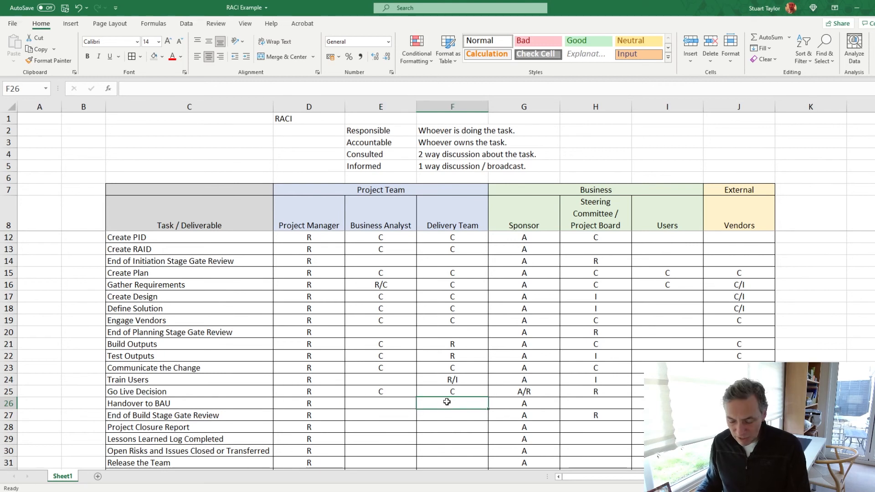
text(C)
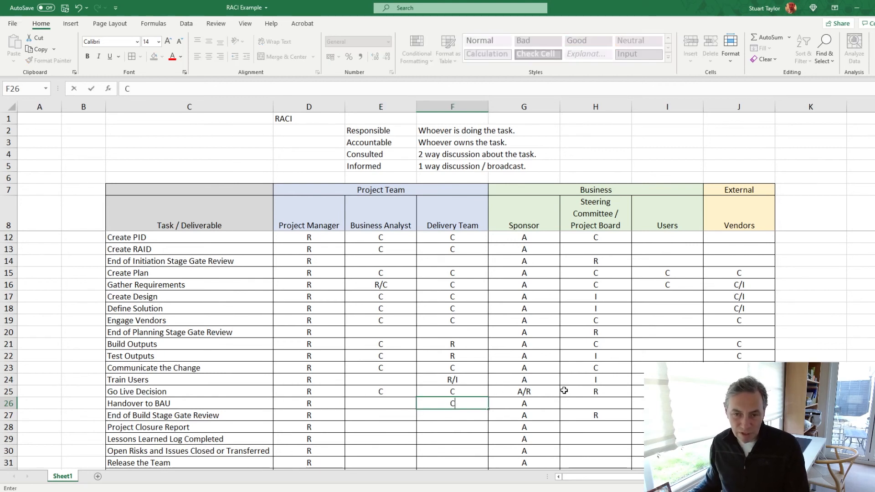
click(600, 401)
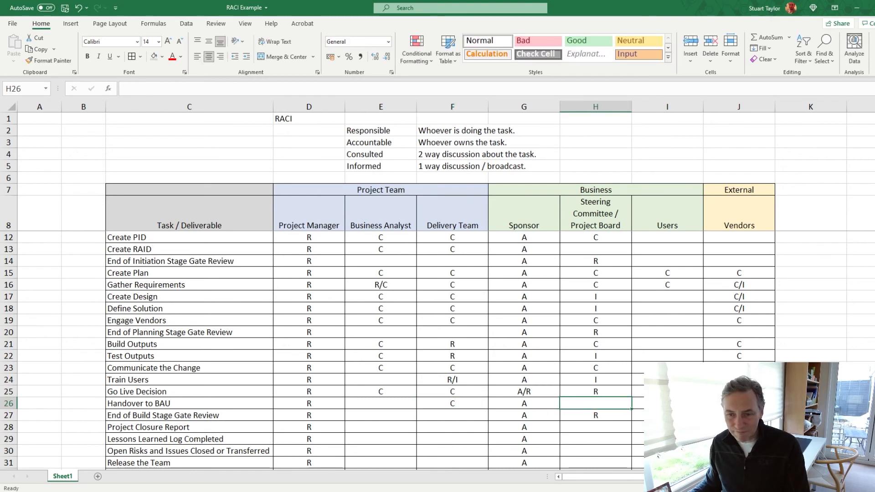
text(I)
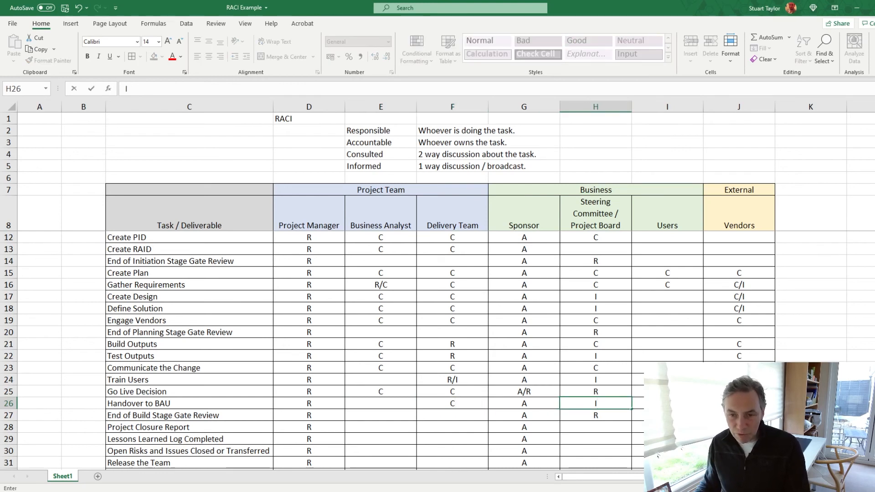
key(Tab)
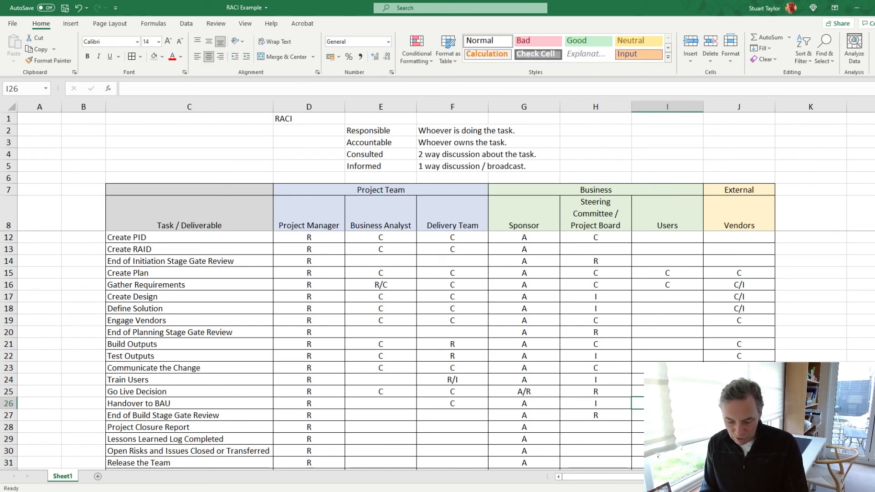
text(C)
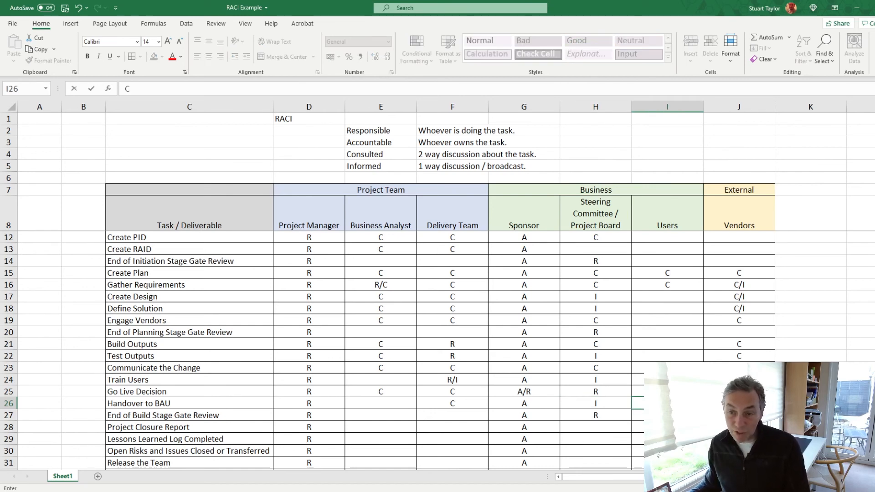
key(Tab)
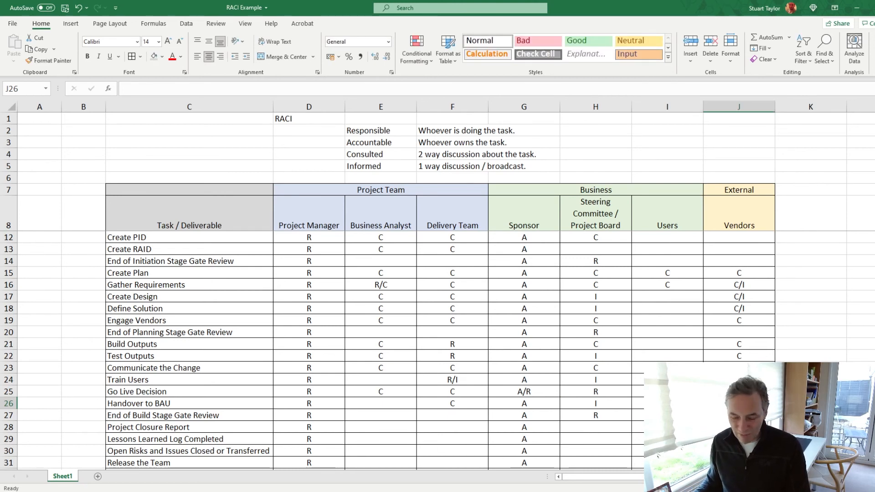
text(I)
key(Return)
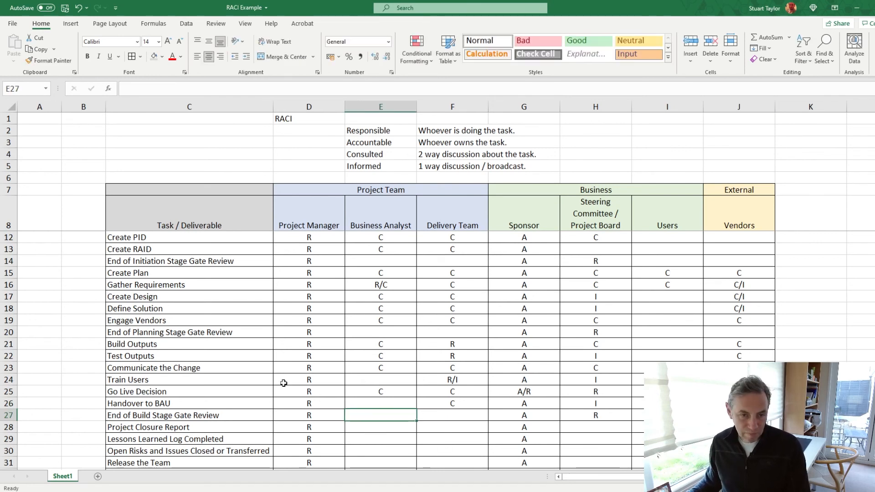
Step: On Project Closure Report in row 28, enter "C" for the Business Analyst, Delivery Team, Steering Committee / Project Board and Vendors
click(364, 425)
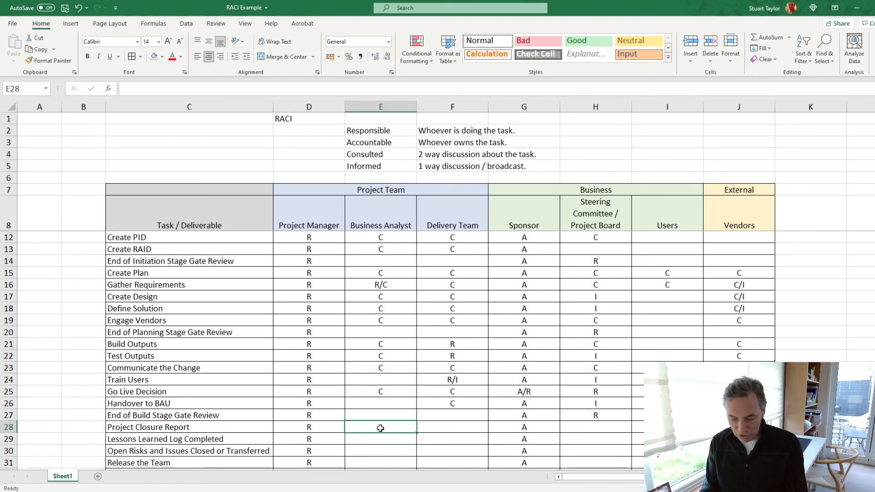
key(Tab)
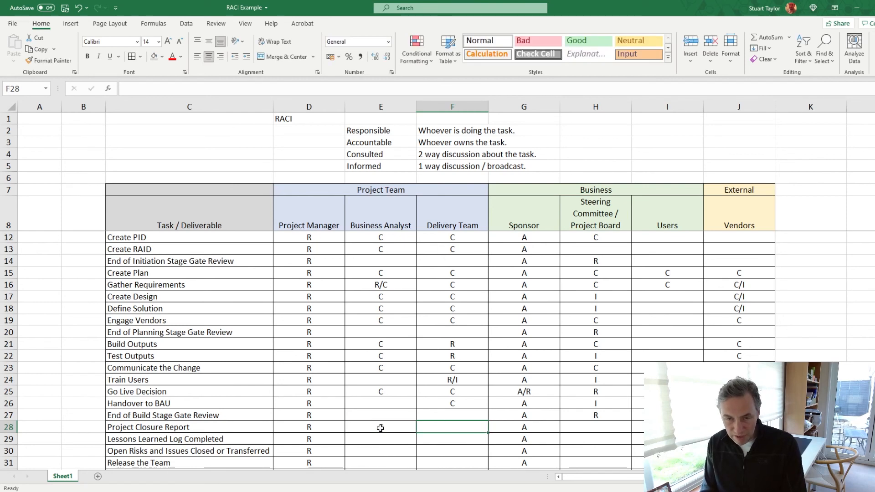
text(C)
key(Tab)
key(Tab)
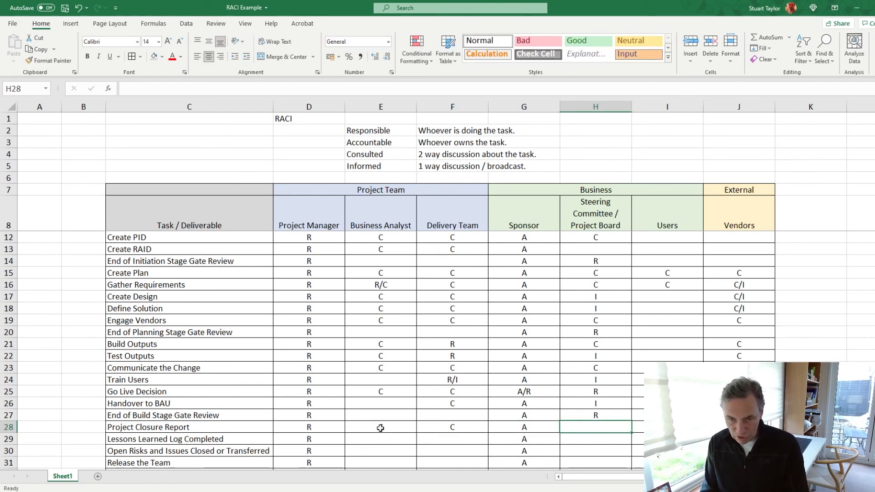
text(C)
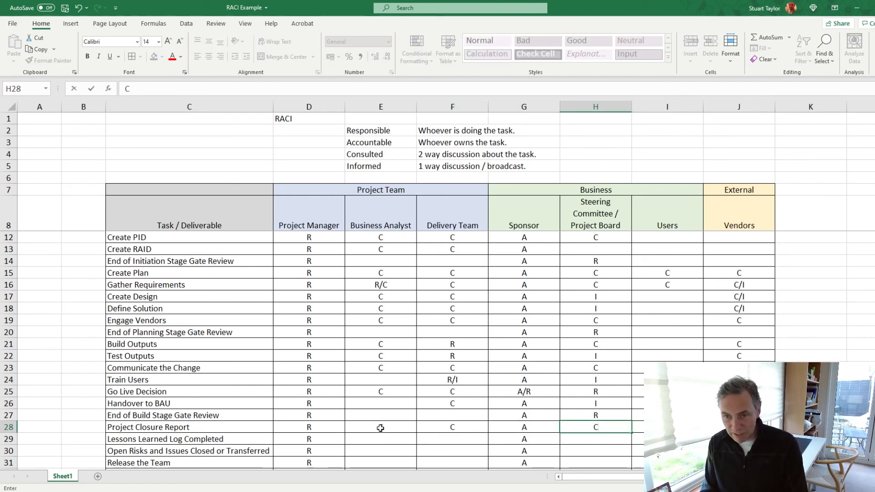
key(Tab)
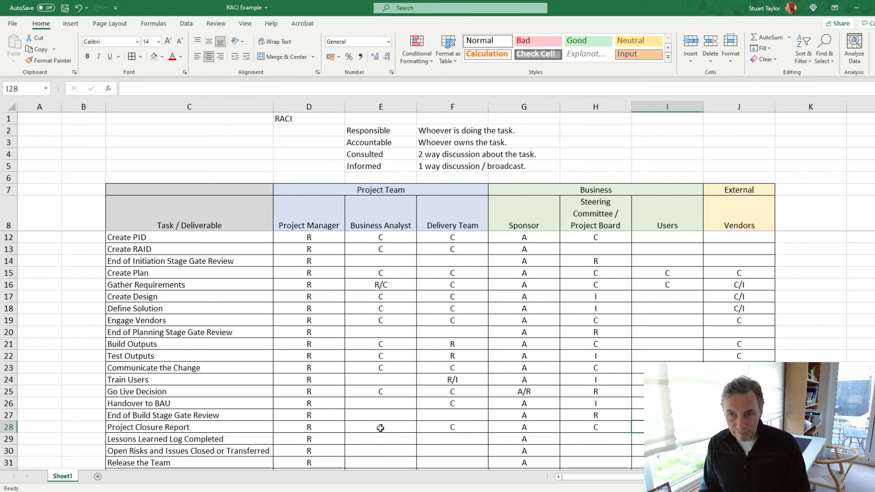
key(Right)
text(C)
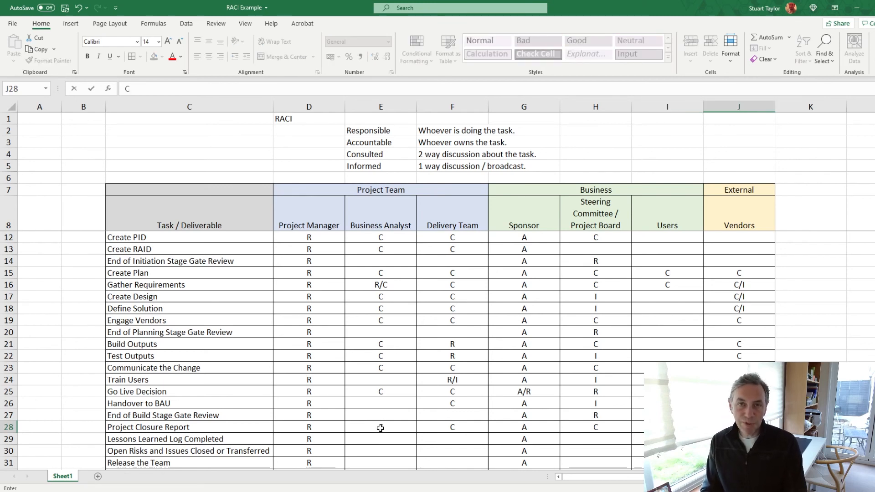
key(Return)
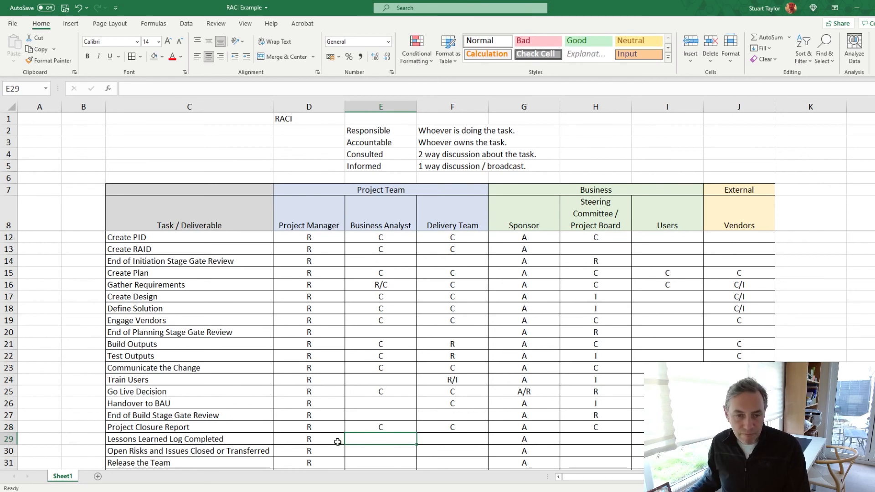
Step: Copy the Project Closure Report assignments in D28:J28 to the Lessons Learned Log Completed row, starting at D29
drag(329, 428, 740, 427)
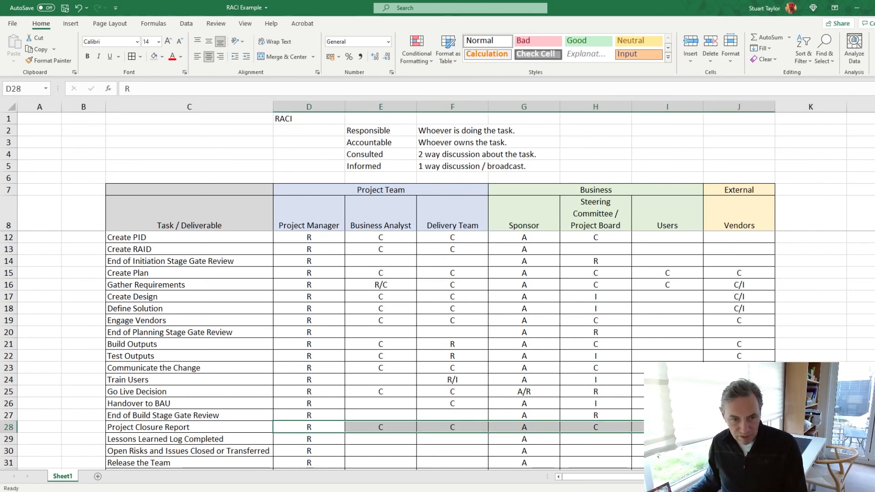
key(ctrl+c)
click(321, 442)
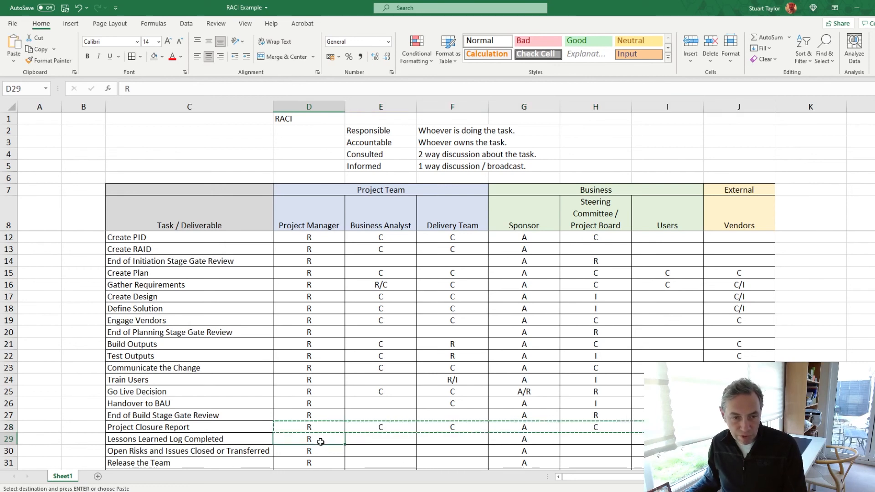
key(ctrl+v)
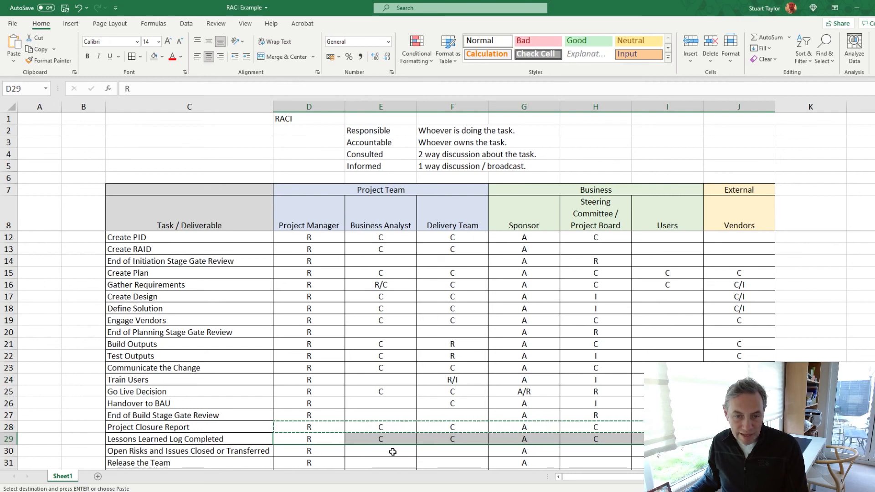
click(409, 440)
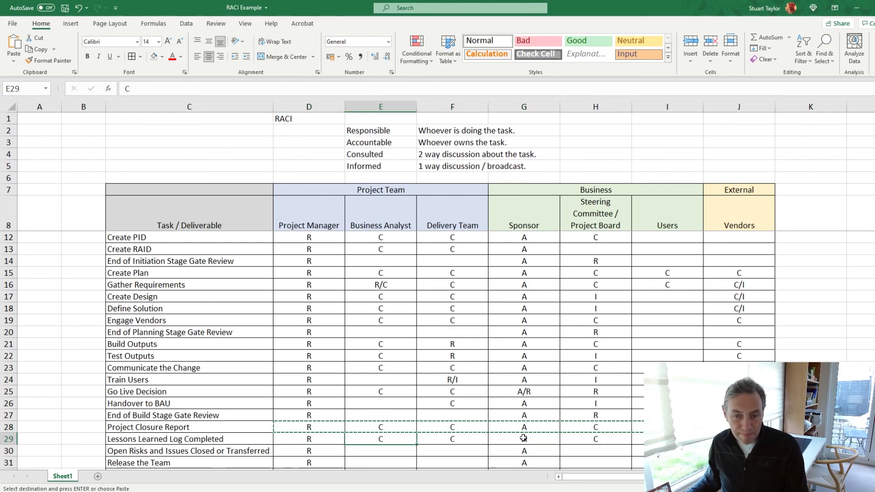
key(Escape)
Step: Assign Users "C" on Open Risks and Issues Closed or Transferred in I30
click(314, 449)
click(228, 450)
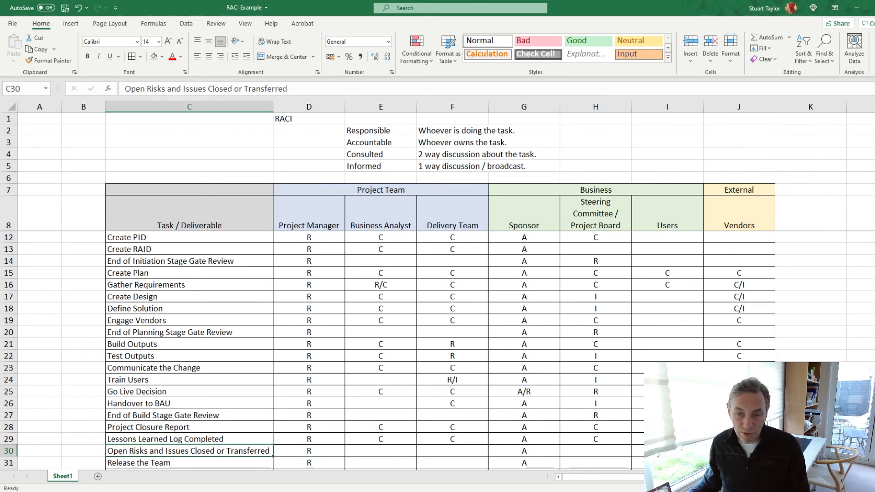
click(667, 452)
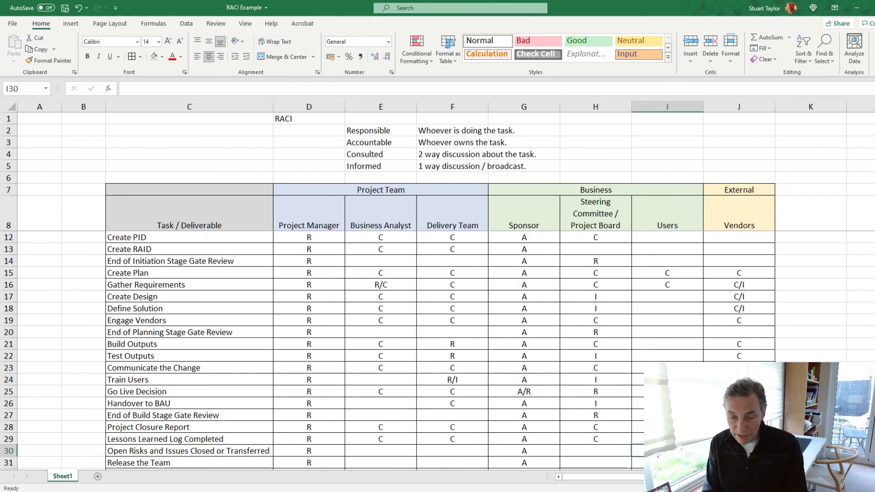
text(C)
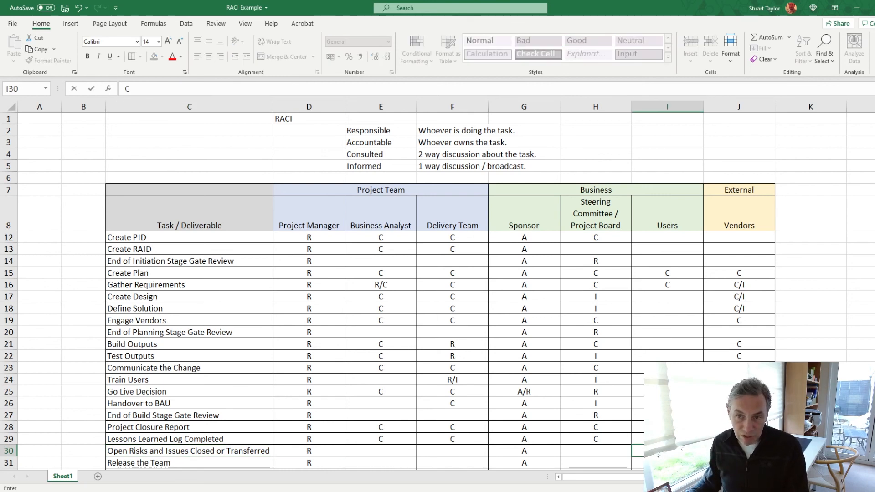
key(Return)
Step: On Release the Team, enter "I" for the Business Analyst in E31, the Delivery Team in F31 and the Steering Committee / Project Board in H31
scroll(293, 434, down, 2)
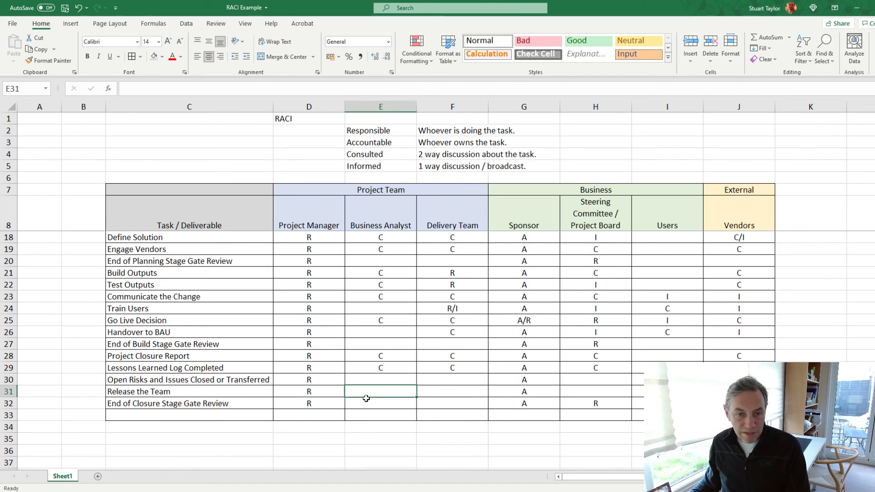
click(381, 392)
text(I)
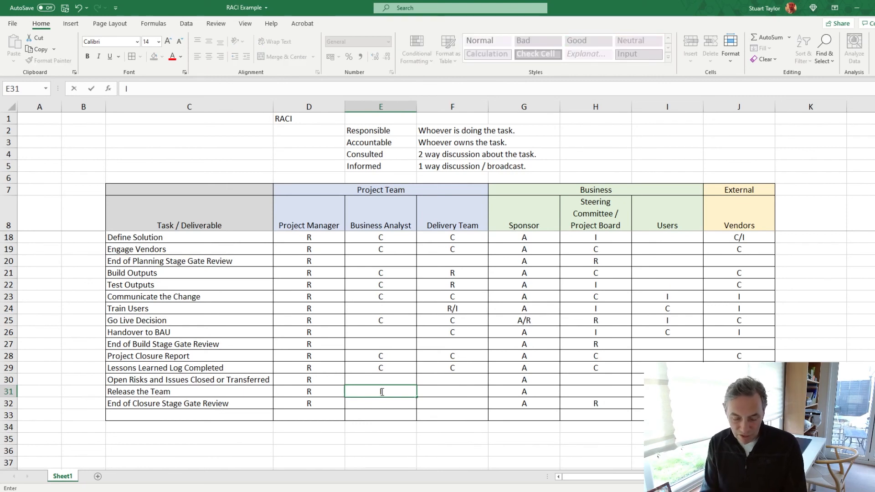
key(Tab)
text(I)
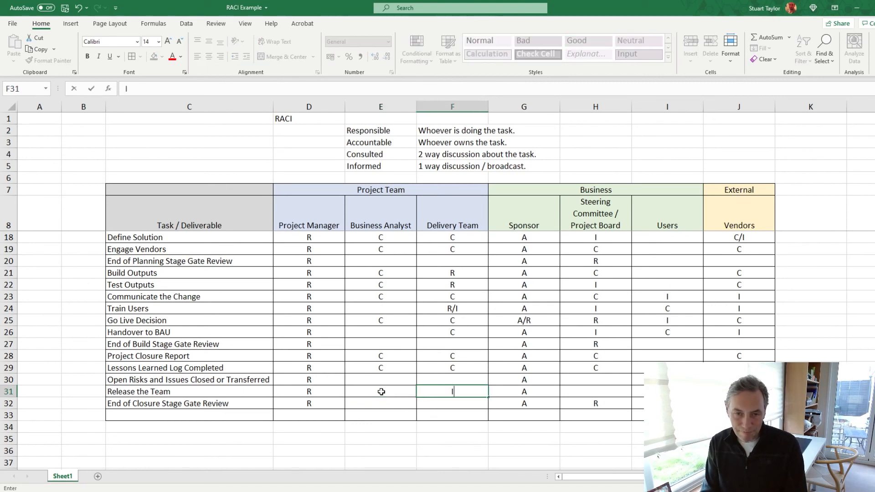
key(Tab)
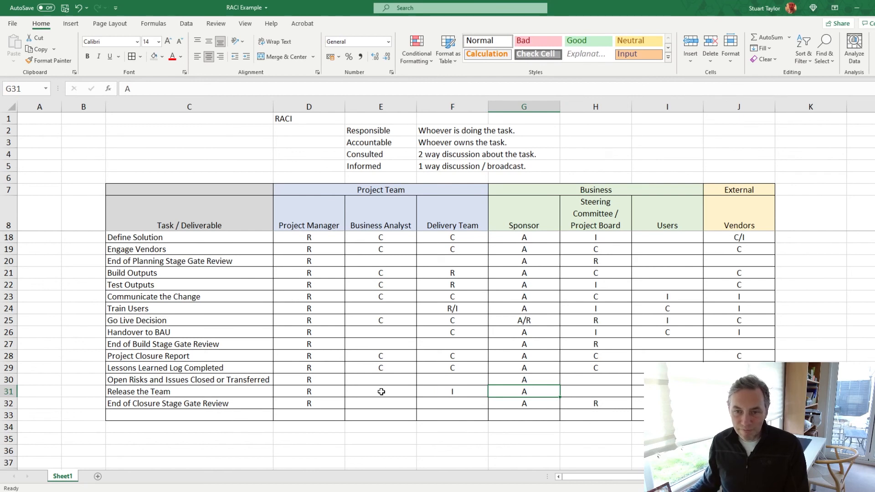
key(Tab)
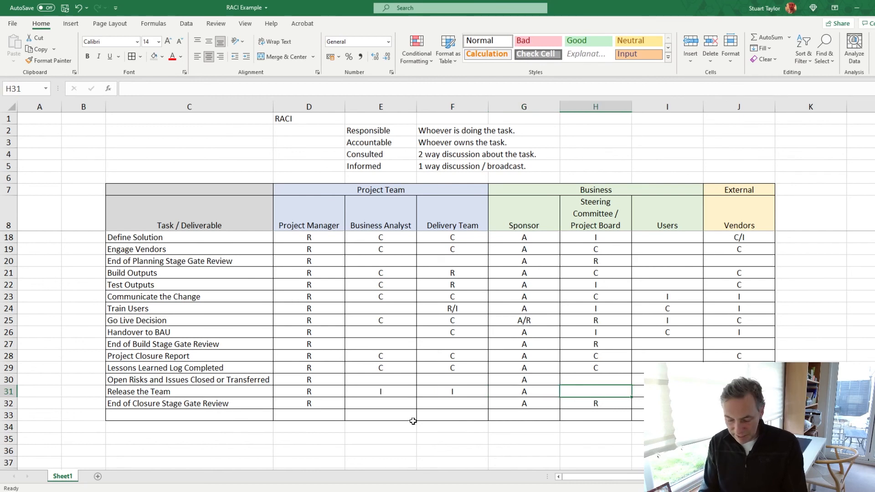
text(I)
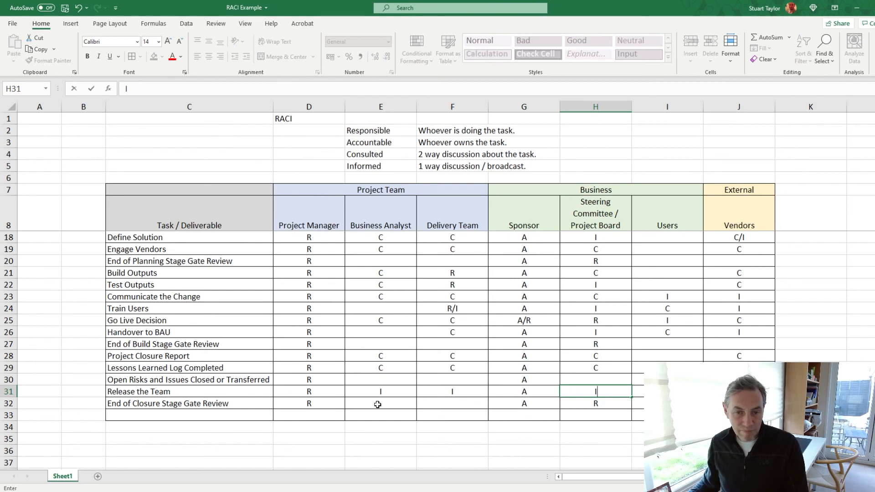
click(378, 404)
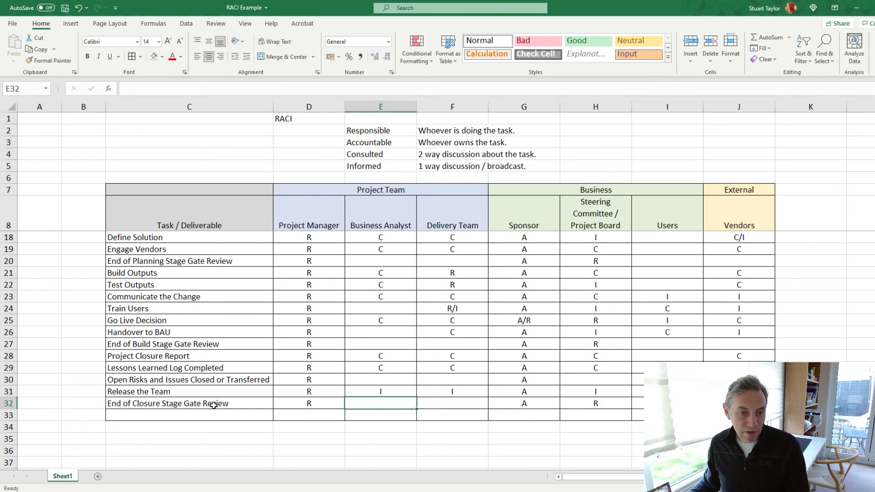